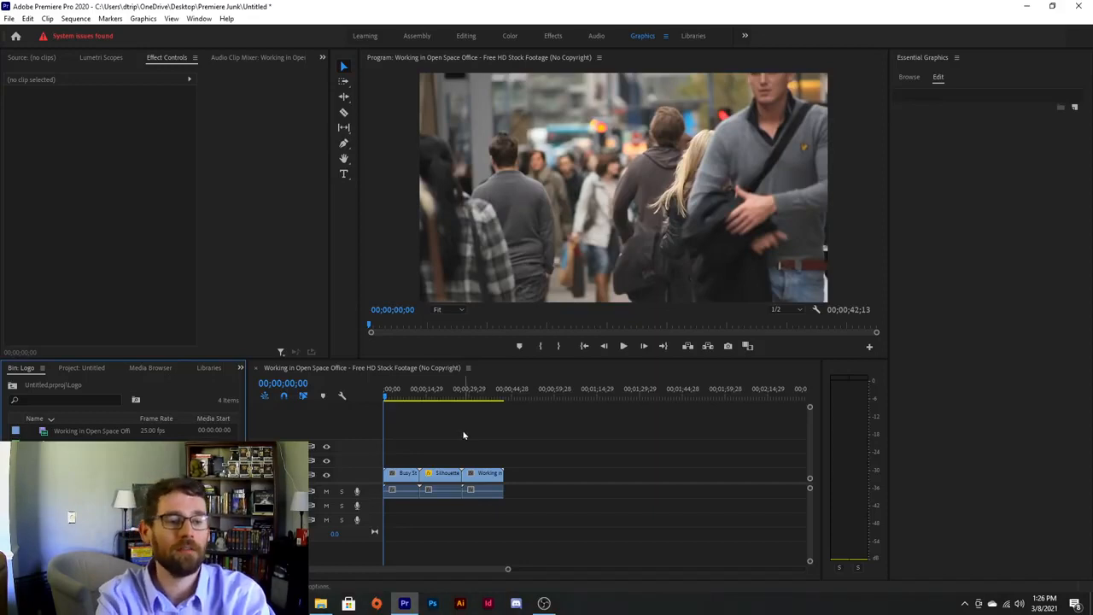
# Preview the footage, then drag the Modern Title template from My Templates onto the track above V1 at the start.
pyautogui.moveTo(388, 397); pyautogui.dragTo(435, 397)
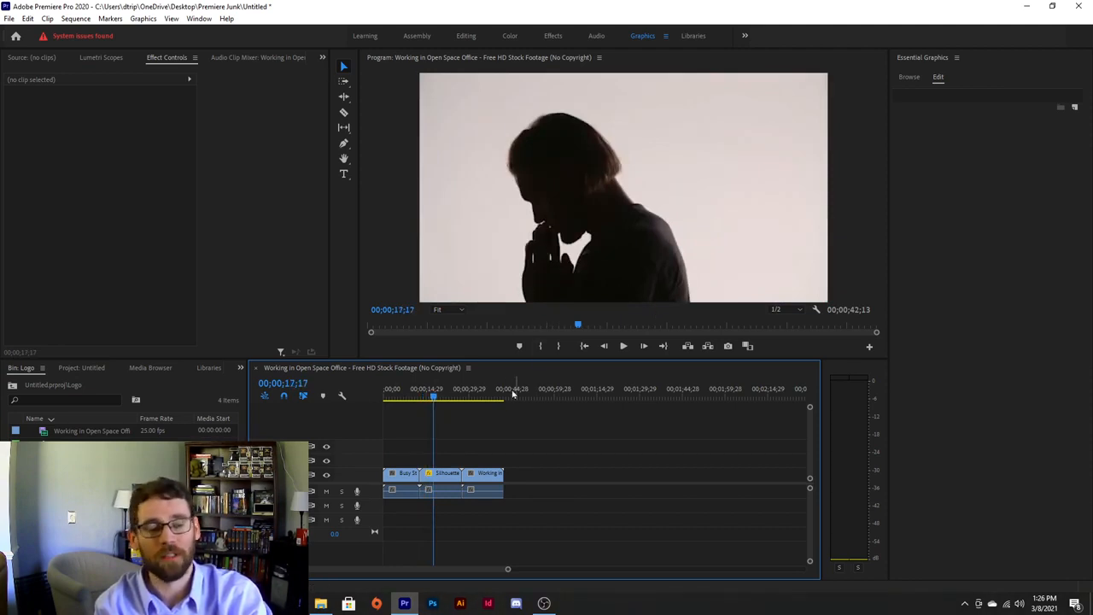
pyautogui.moveTo(433, 398); pyautogui.dragTo(382, 416)
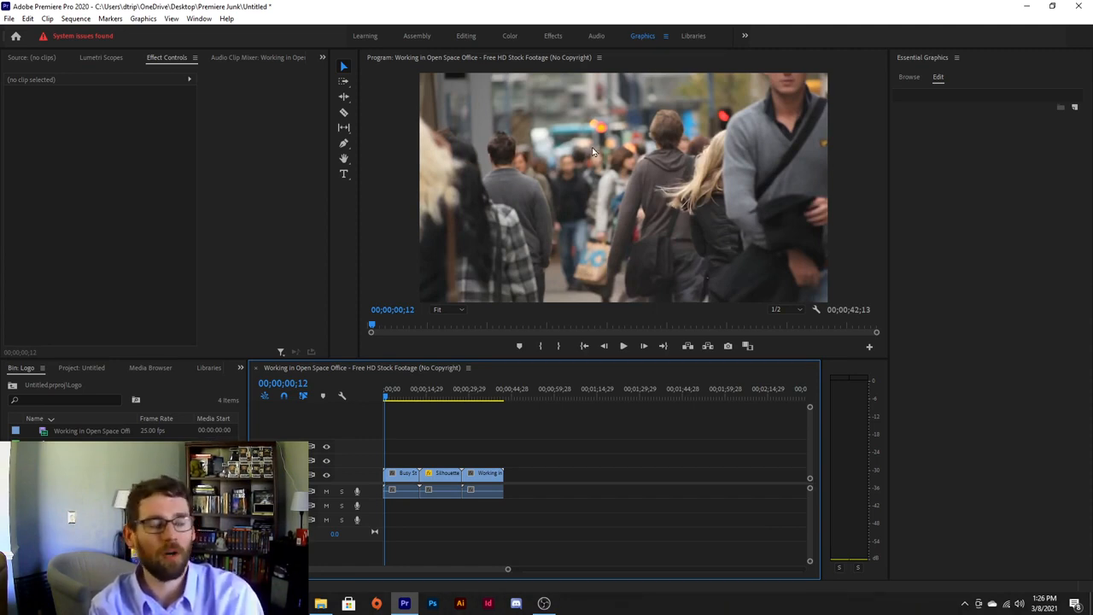
pyautogui.click(911, 78)
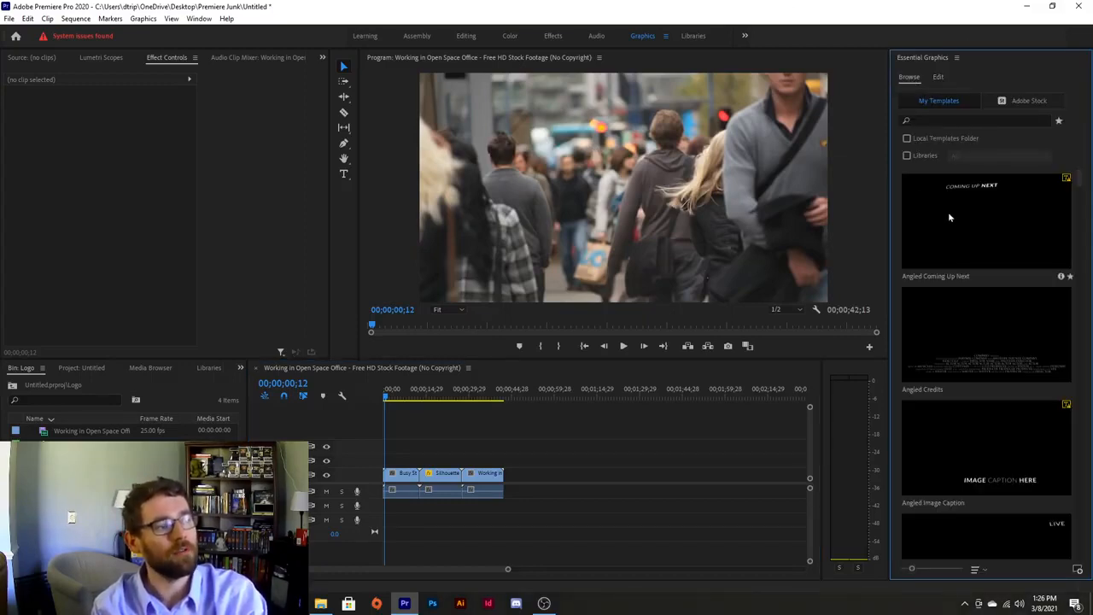
pyautogui.scroll(-5, 971, 201)
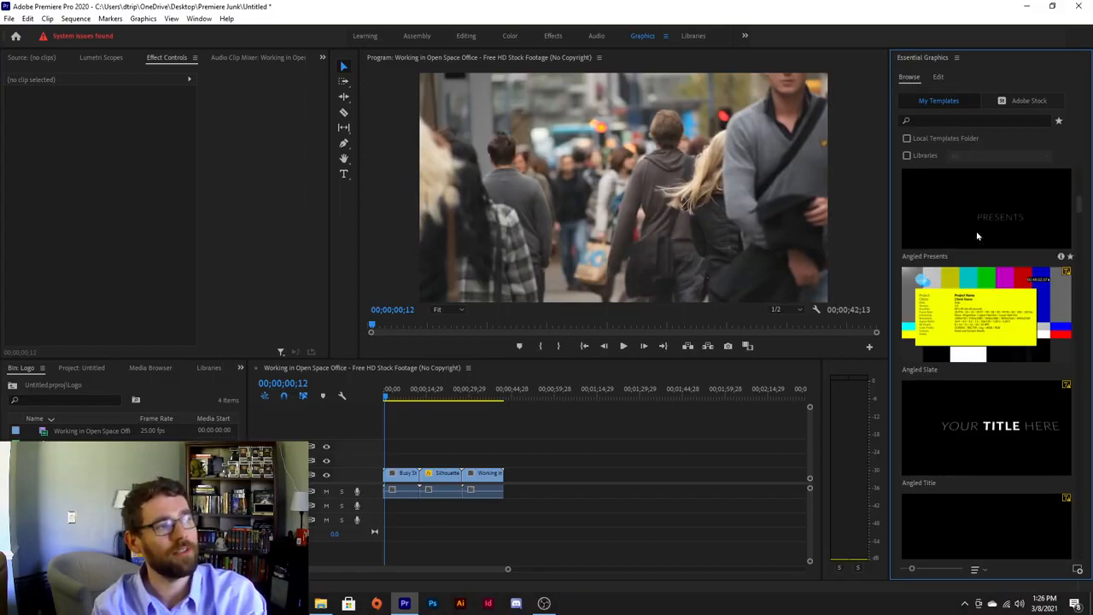
pyautogui.scroll(-6, 978, 235)
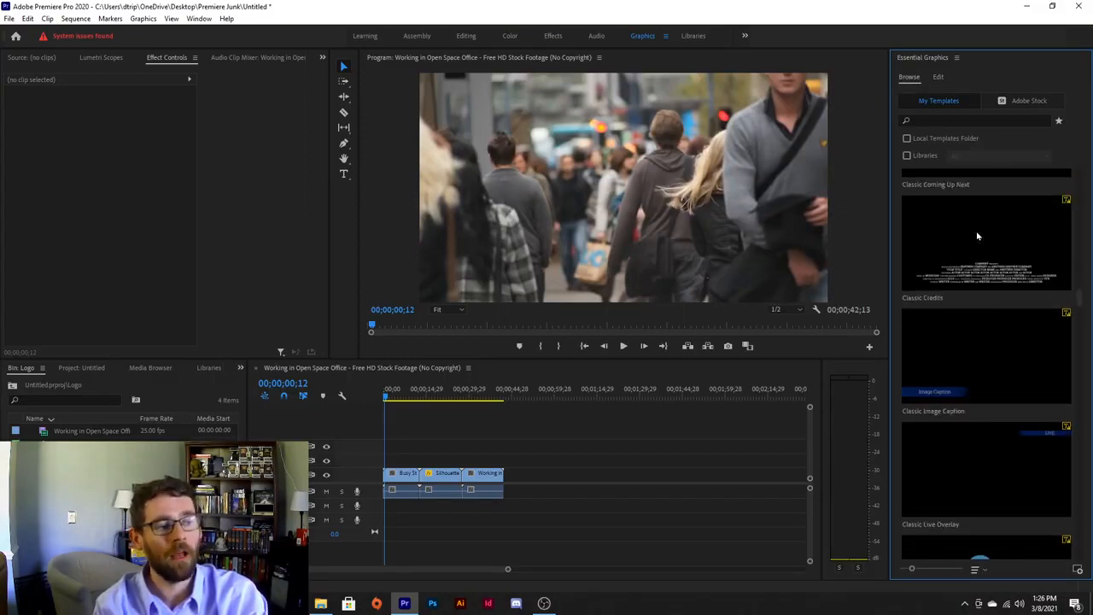
pyautogui.scroll(-6, 978, 236)
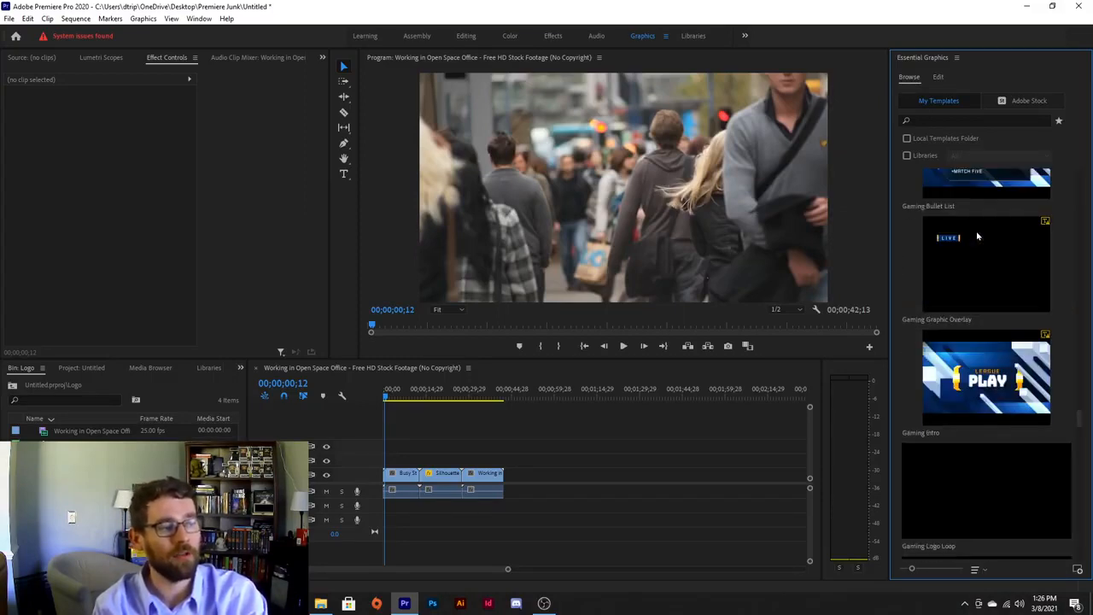
pyautogui.scroll(-6, 978, 236)
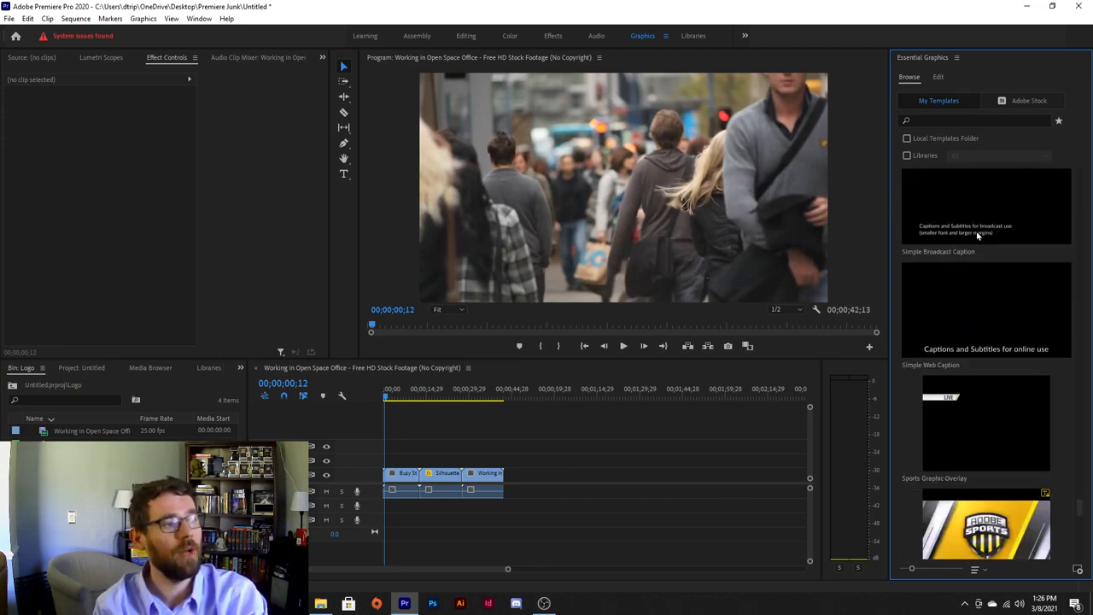
pyautogui.scroll(4, 978, 236)
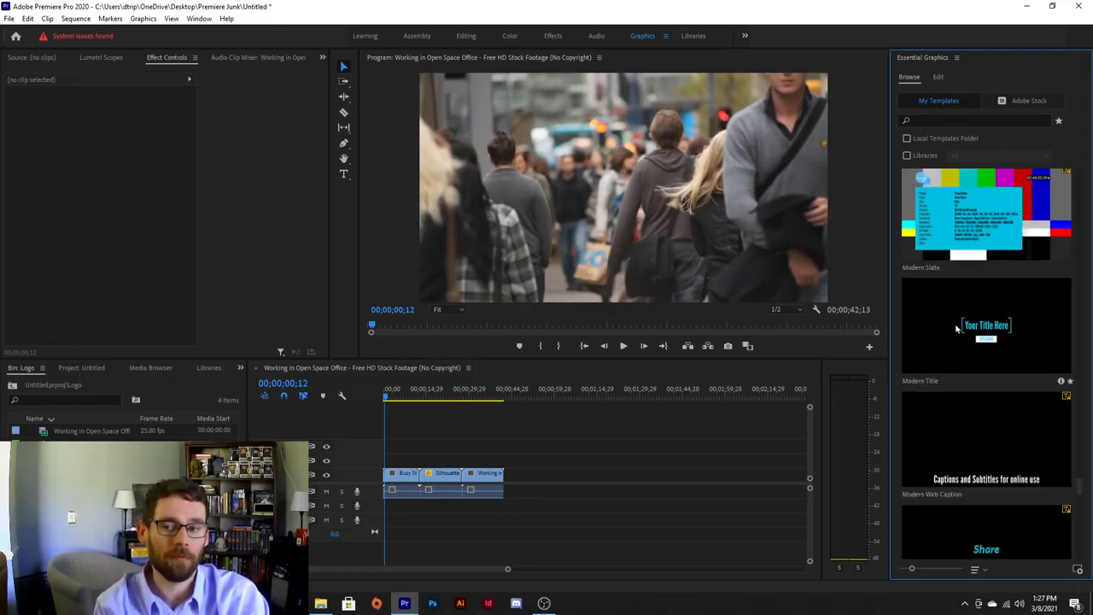
pyautogui.scroll(-10, 956, 328)
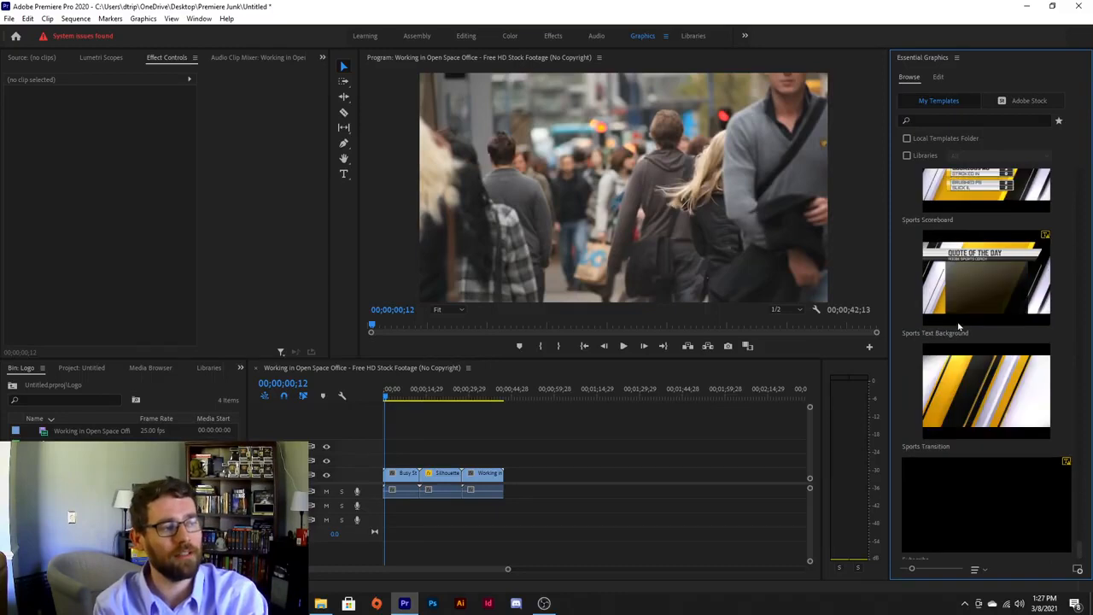
pyautogui.scroll(5, 958, 326)
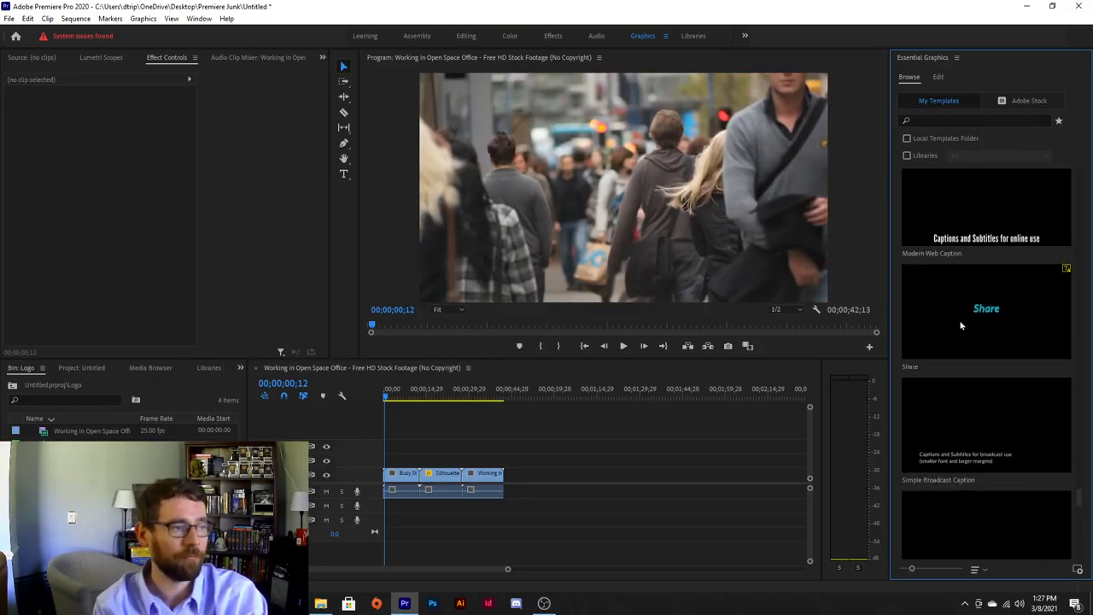
pyautogui.scroll(1, 961, 320)
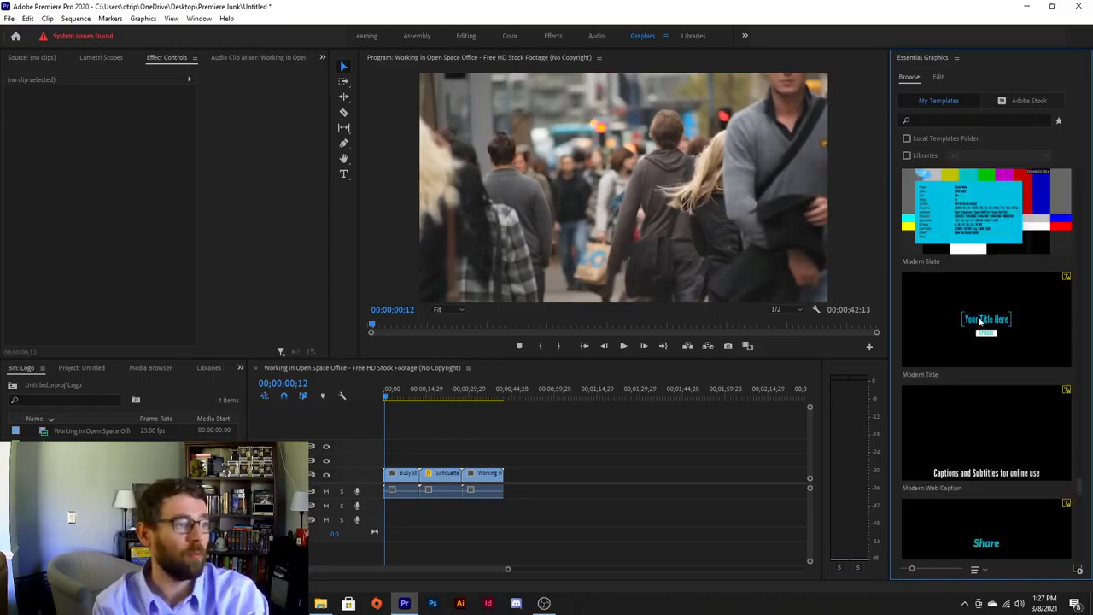
pyautogui.moveTo(939, 322); pyautogui.dragTo(389, 468)
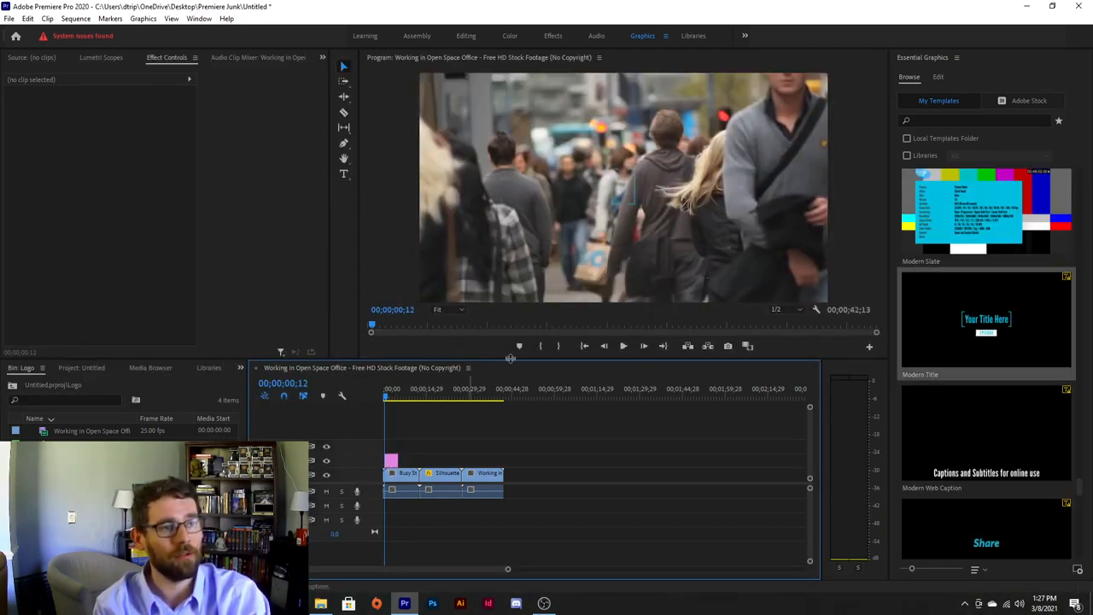
pyautogui.press('space')
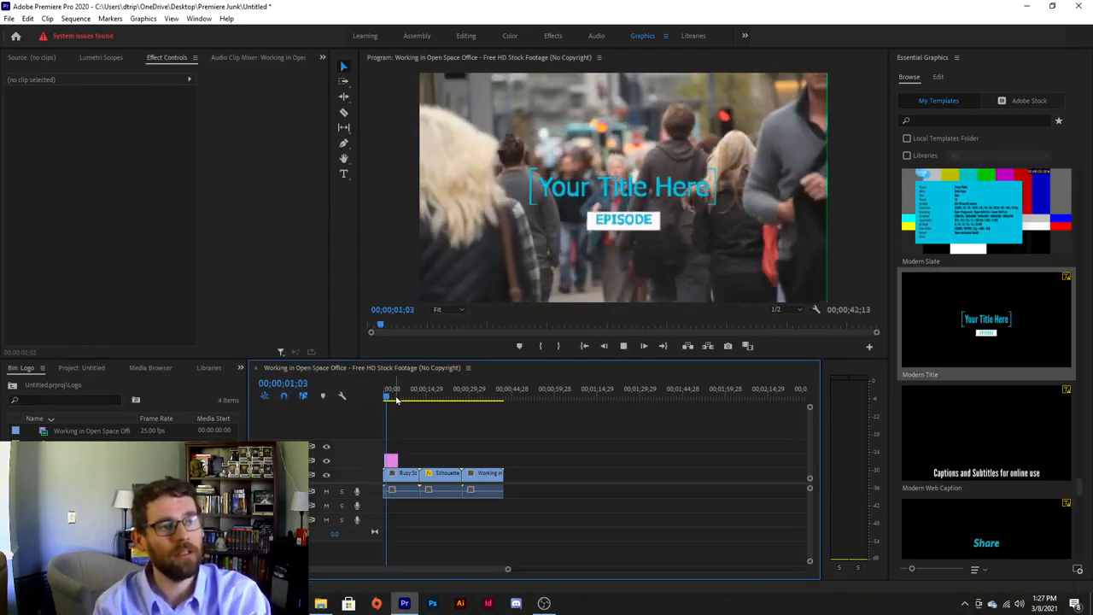
pyautogui.press('space')
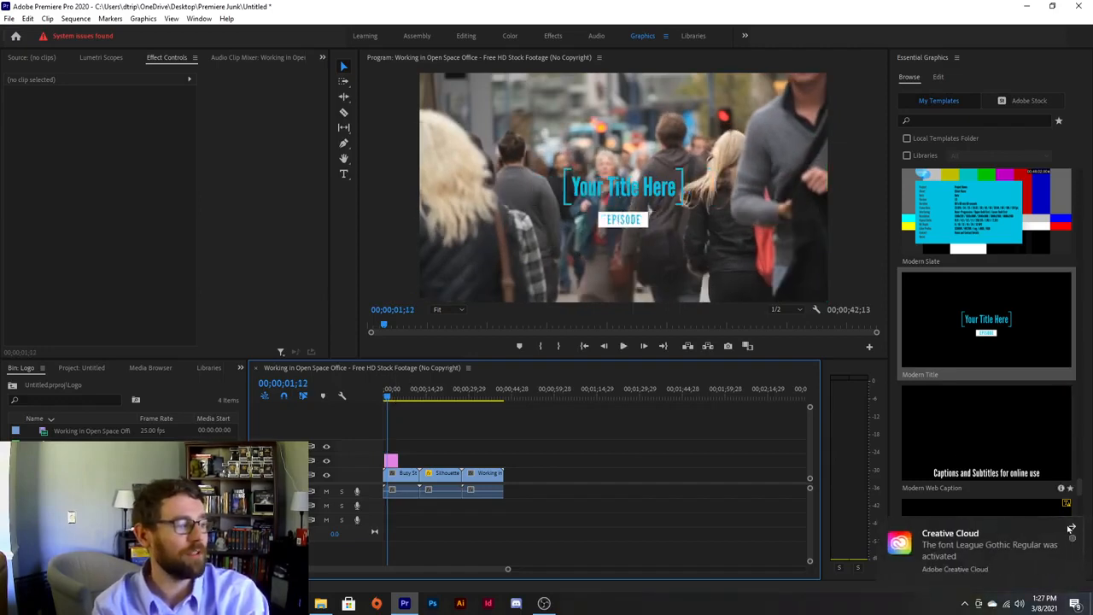
pyautogui.click(938, 78)
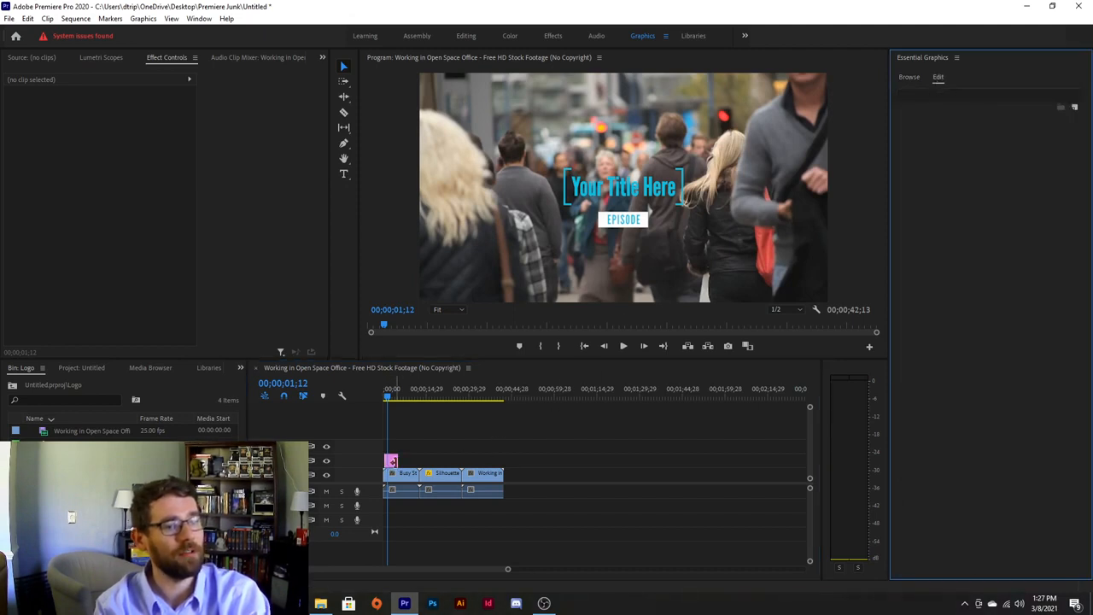
pyautogui.click(393, 464)
pyautogui.click(950, 96)
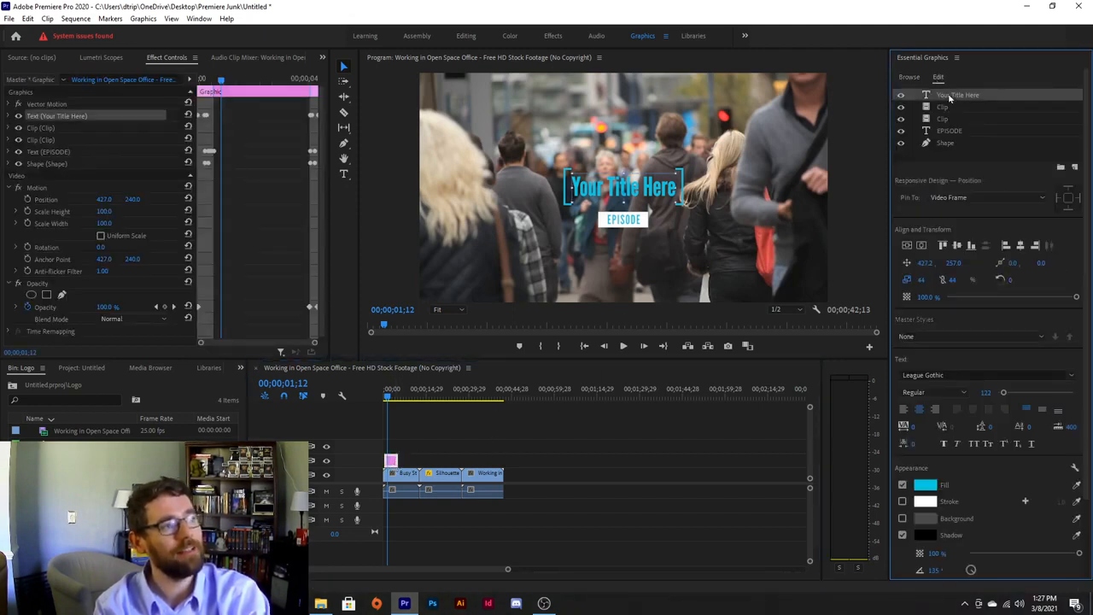
pyautogui.click(943, 107)
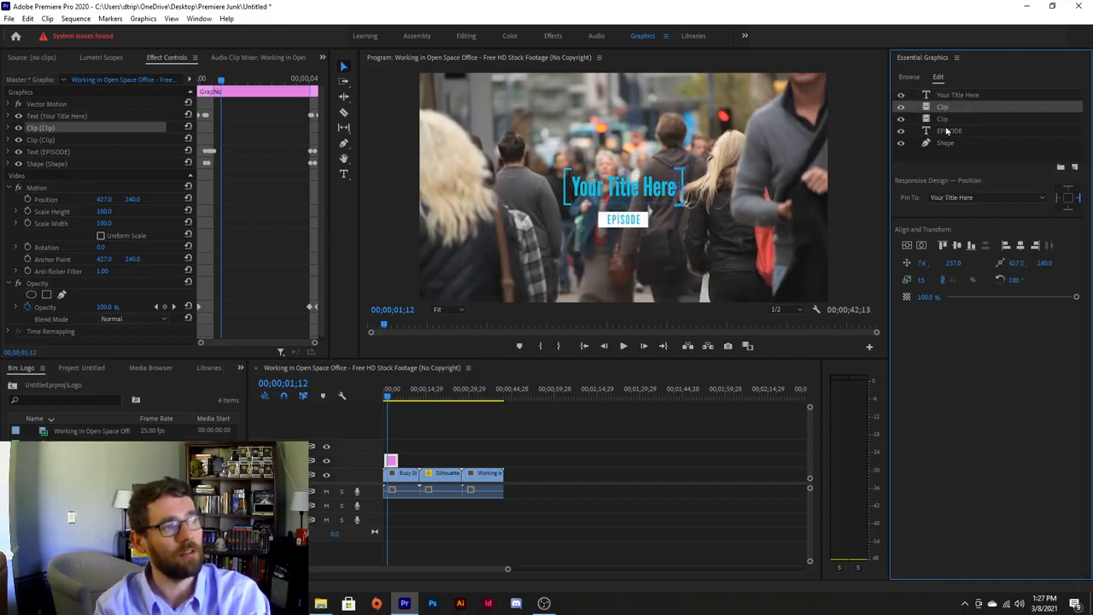
pyautogui.click(944, 118)
pyautogui.click(945, 131)
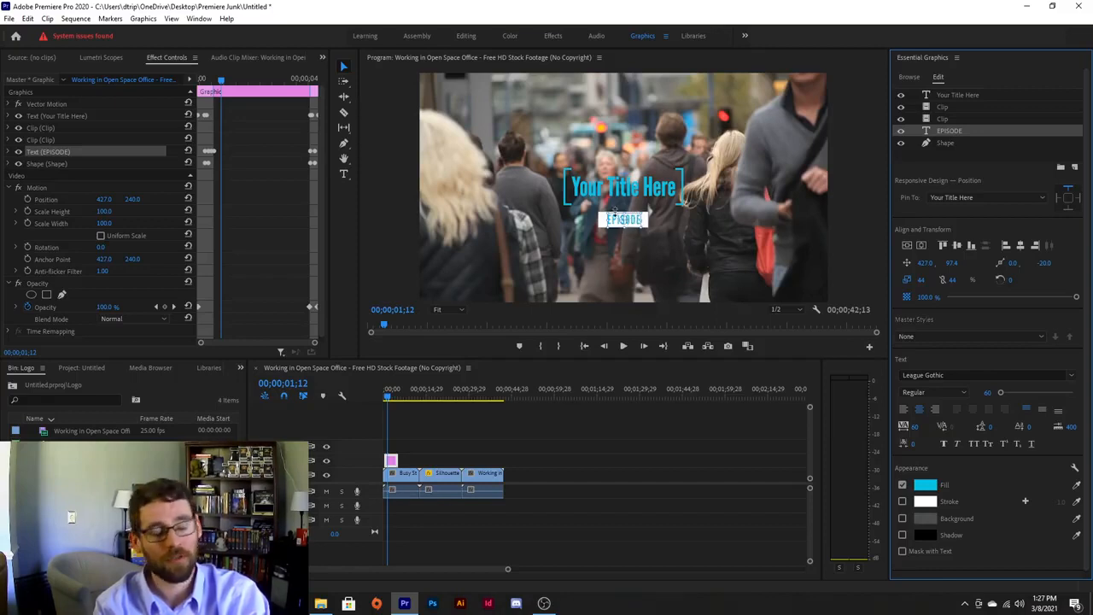
pyautogui.click(942, 144)
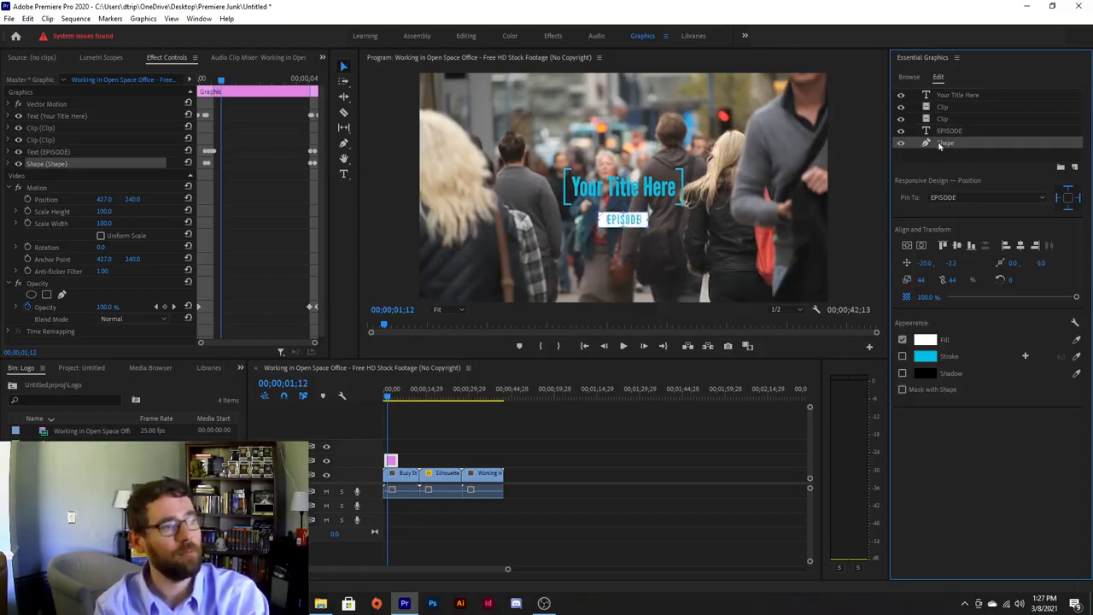
pyautogui.click(942, 109)
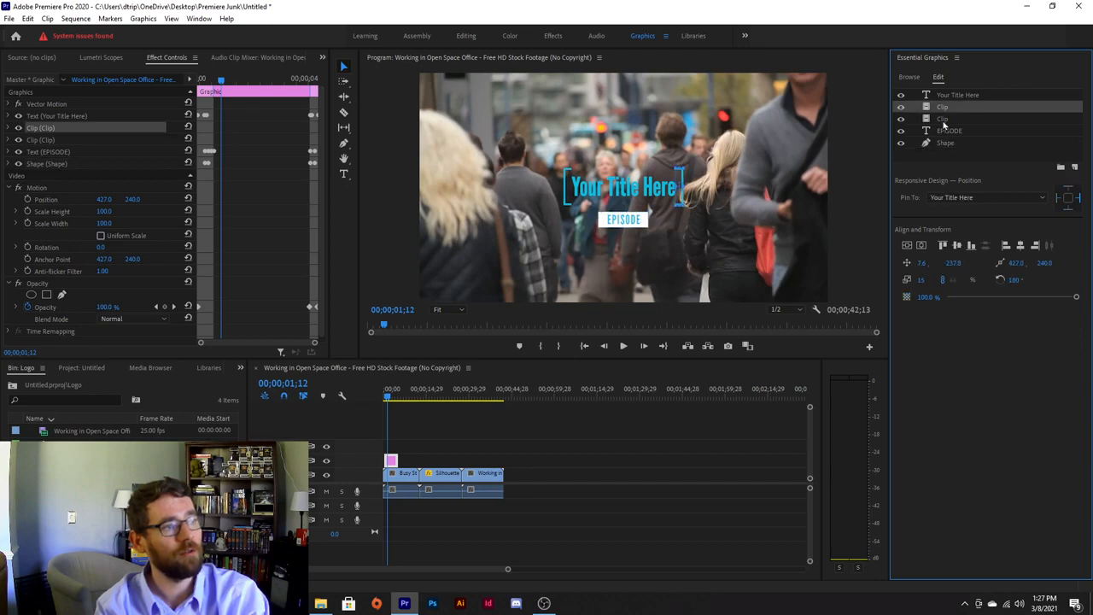
pyautogui.click(943, 123)
pyautogui.click(942, 109)
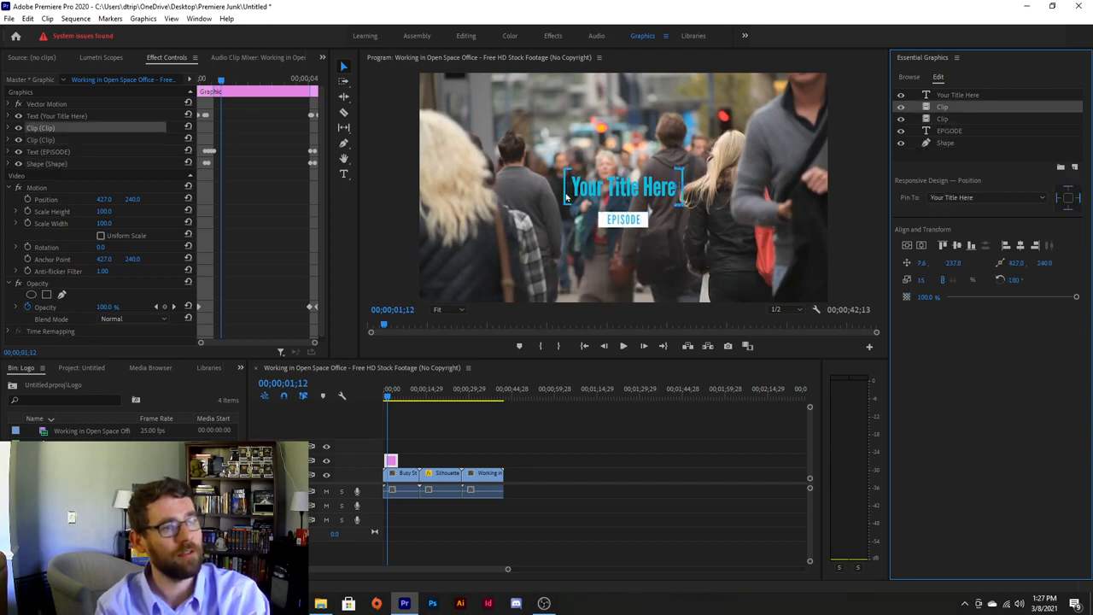
pyautogui.click(953, 97)
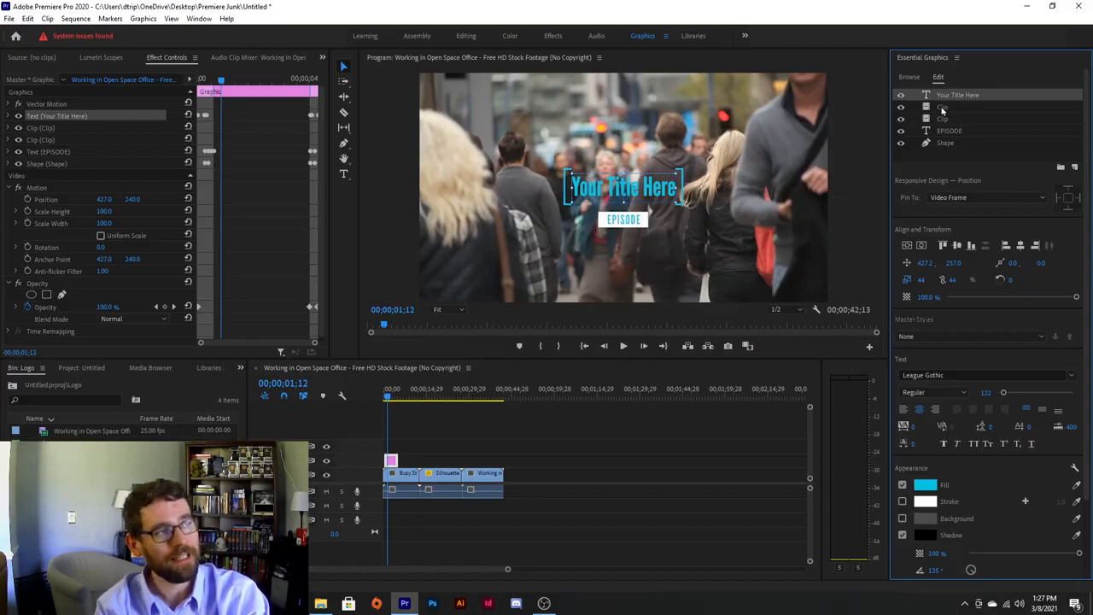
pyautogui.press('space')
pyautogui.press('space')
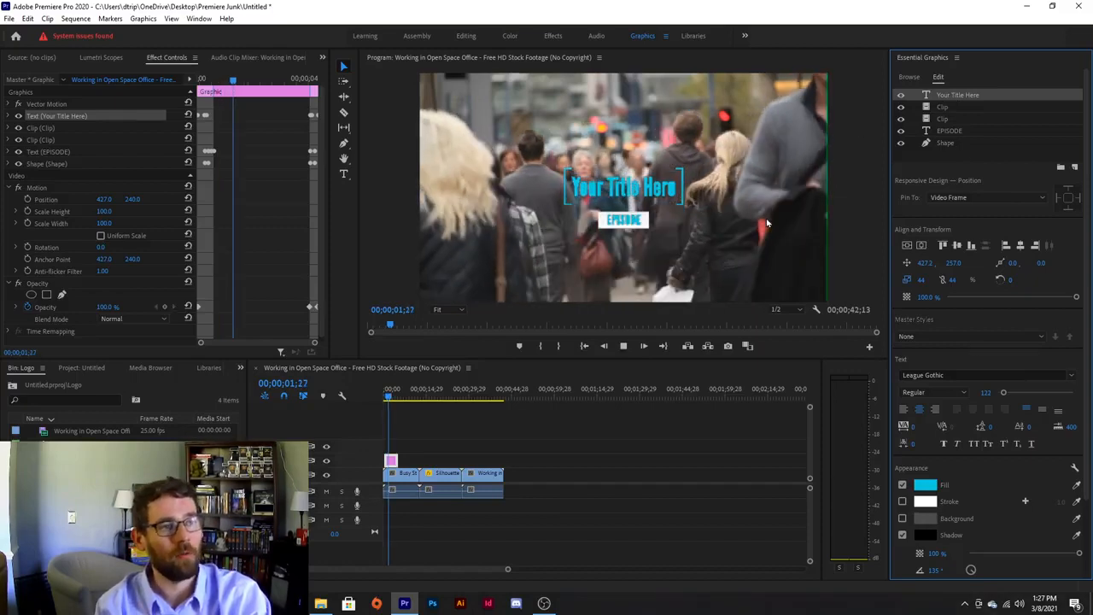
pyautogui.click(386, 391)
pyautogui.press('space')
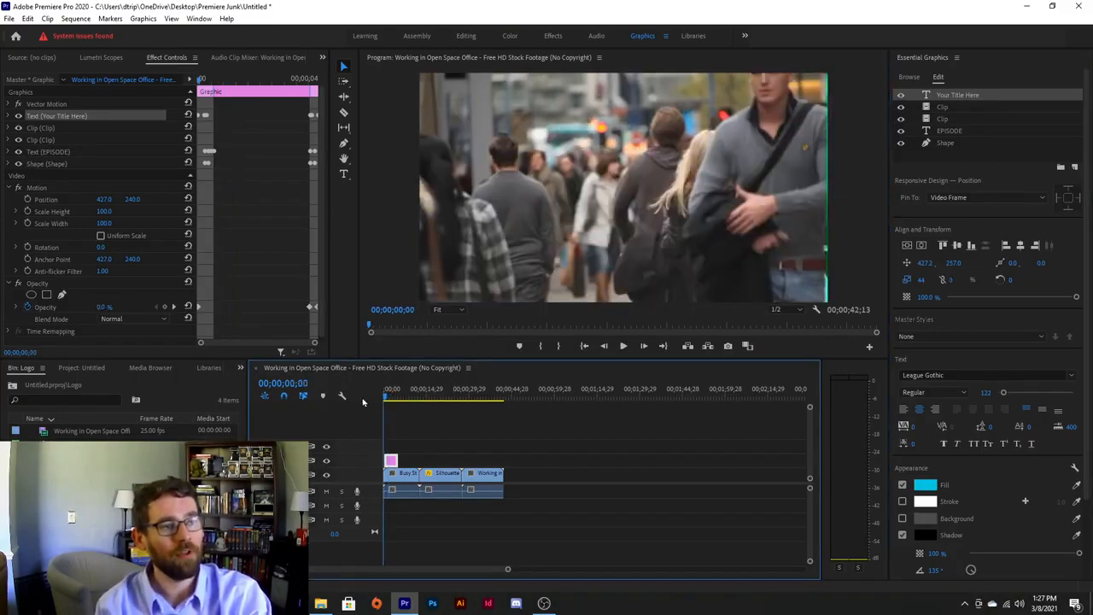
pyautogui.press('space')
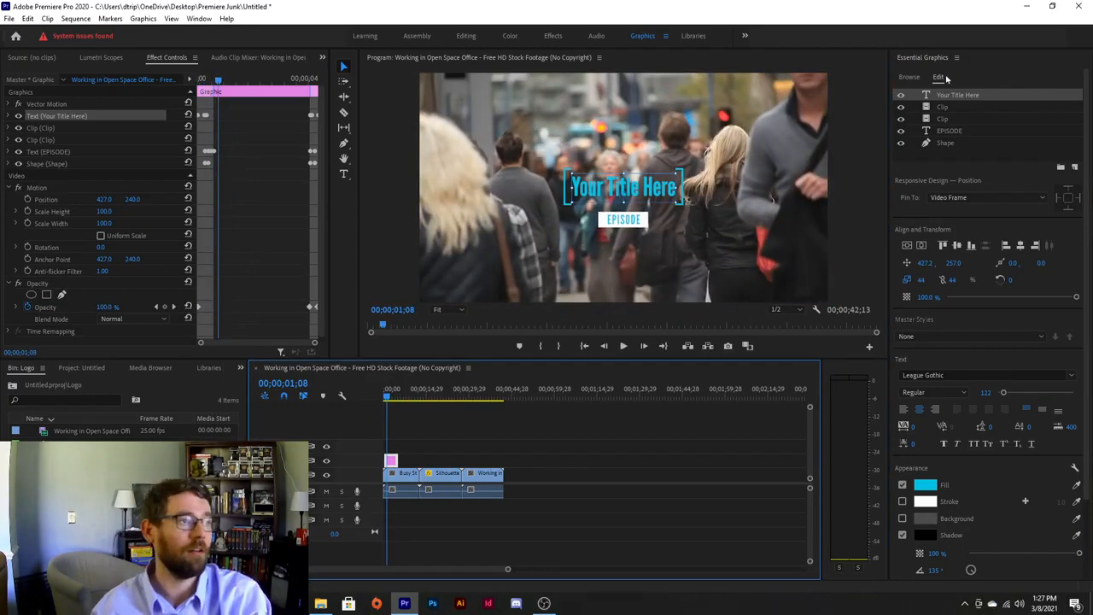
pyautogui.click(912, 77)
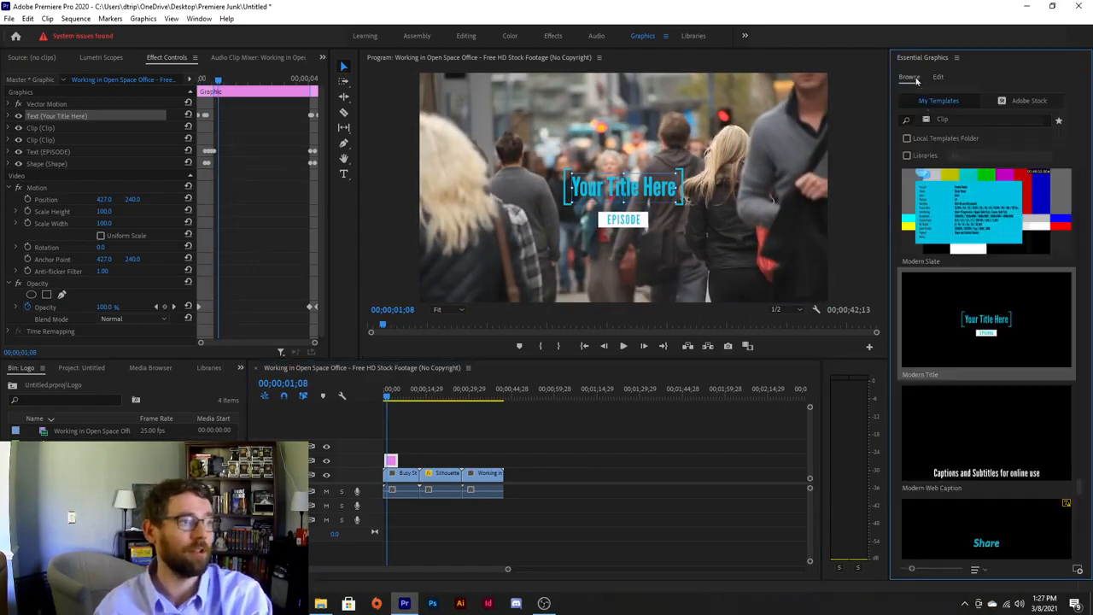
# Replace the Modern Title graphic with the Sports Intro template above the footage.
pyautogui.click(391, 461)
pyautogui.press('Delete')
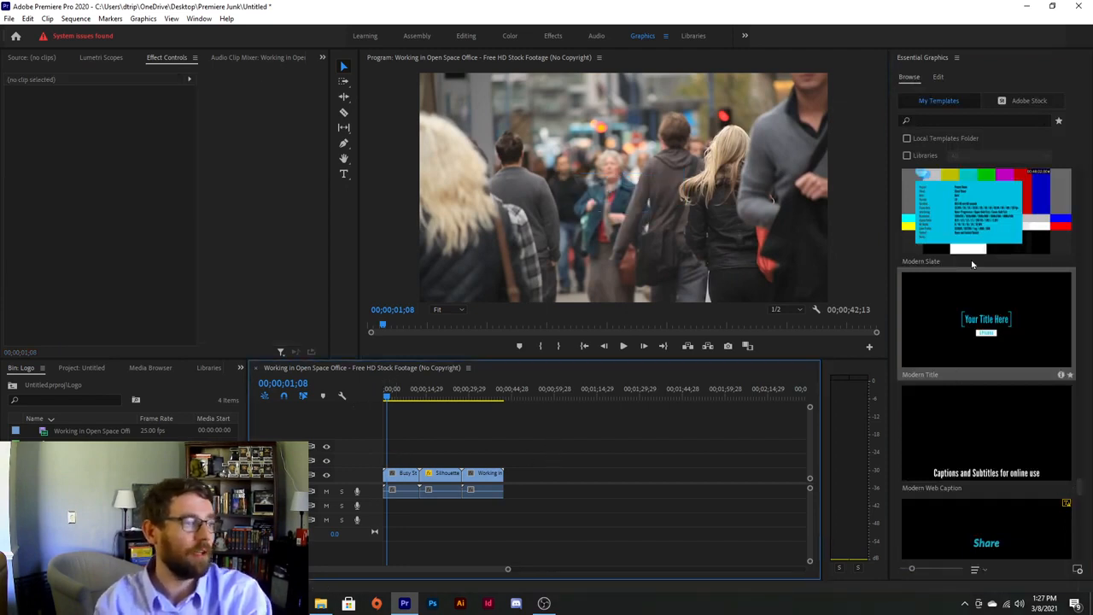
pyautogui.scroll(-5, 994, 321)
pyautogui.moveTo(994, 291); pyautogui.dragTo(382, 464)
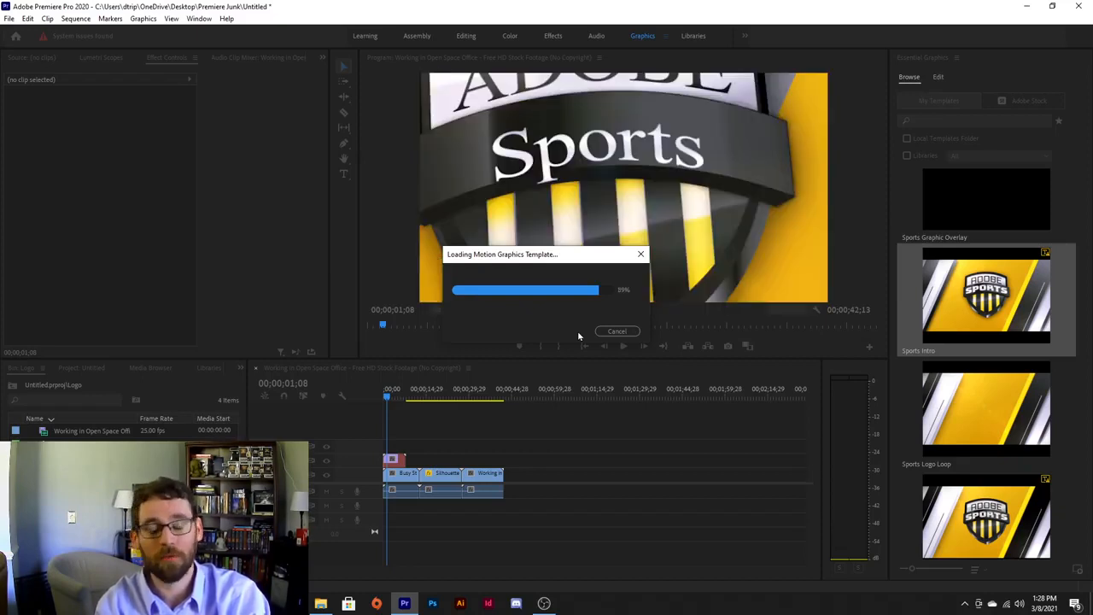
# Preview the Sports Intro animation, then delete its pink clip from the timeline.
pyautogui.click(938, 77)
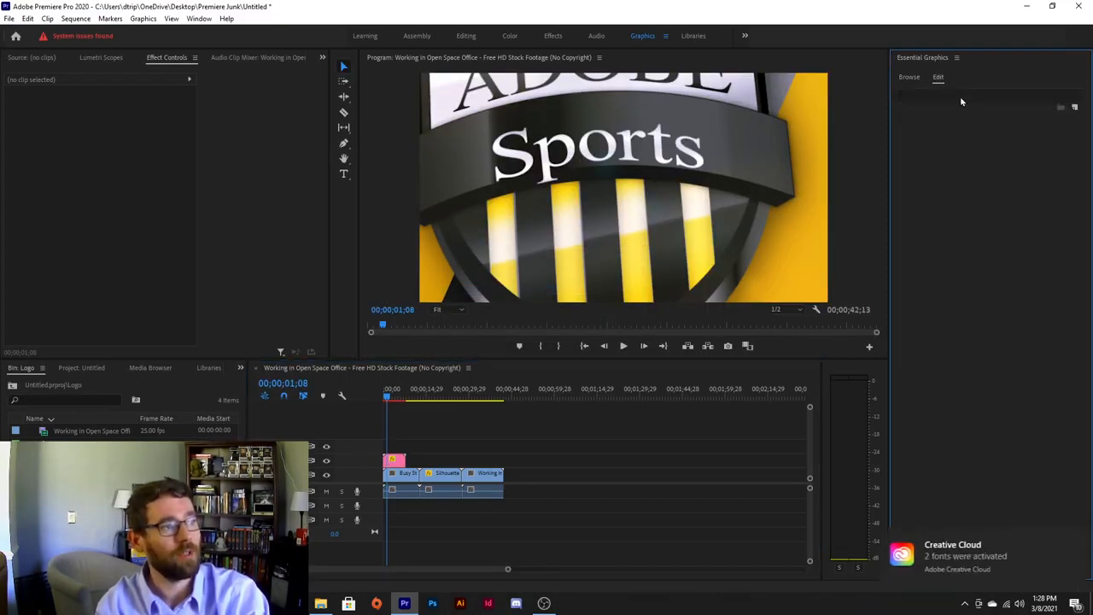
pyautogui.click(398, 462)
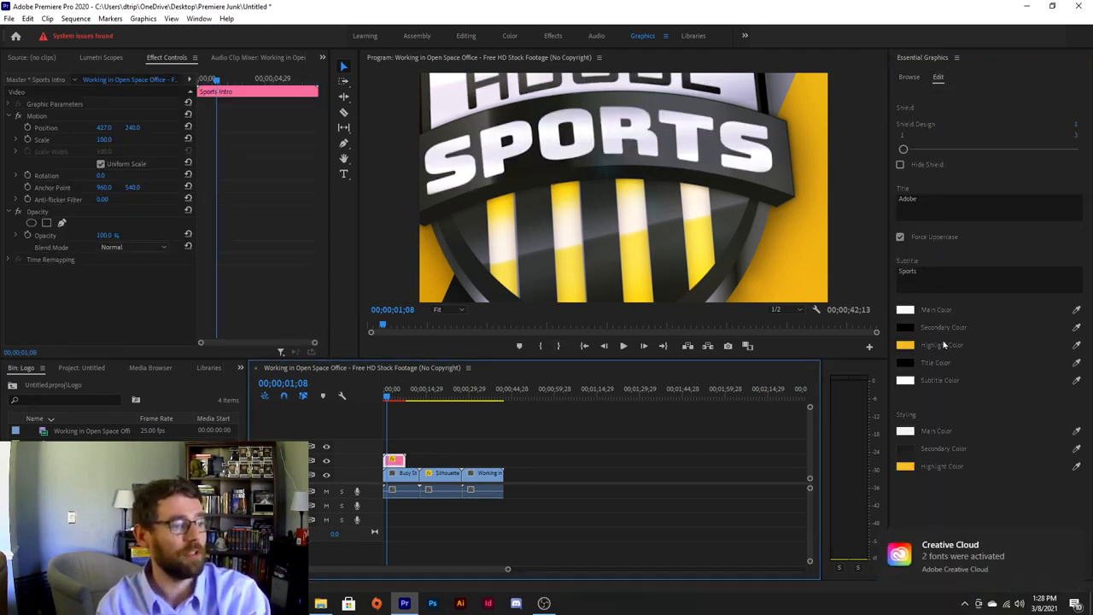
pyautogui.click(913, 78)
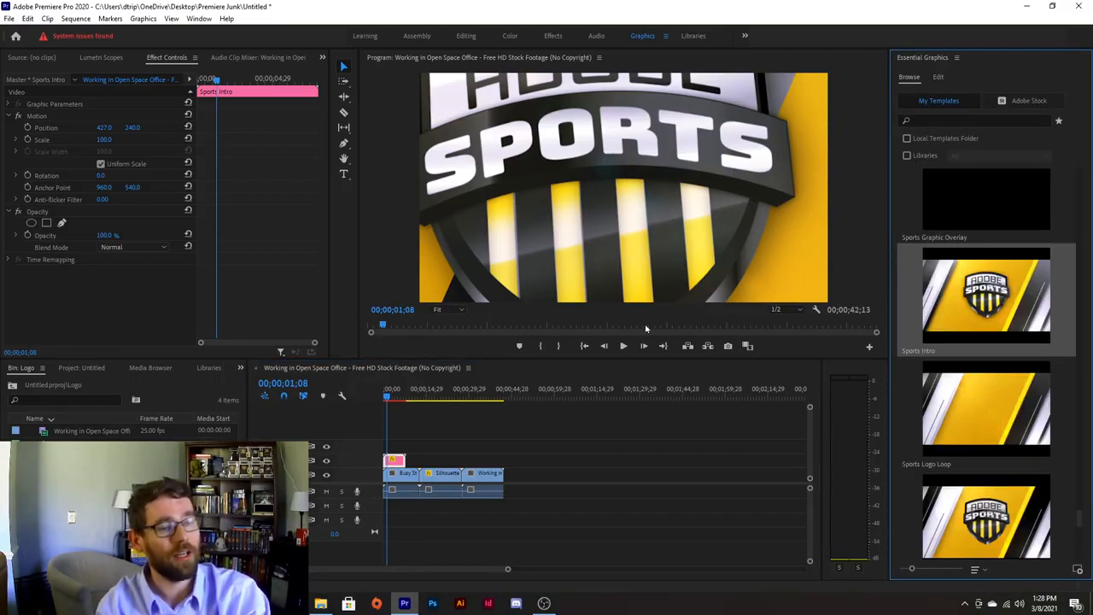
pyautogui.press('space')
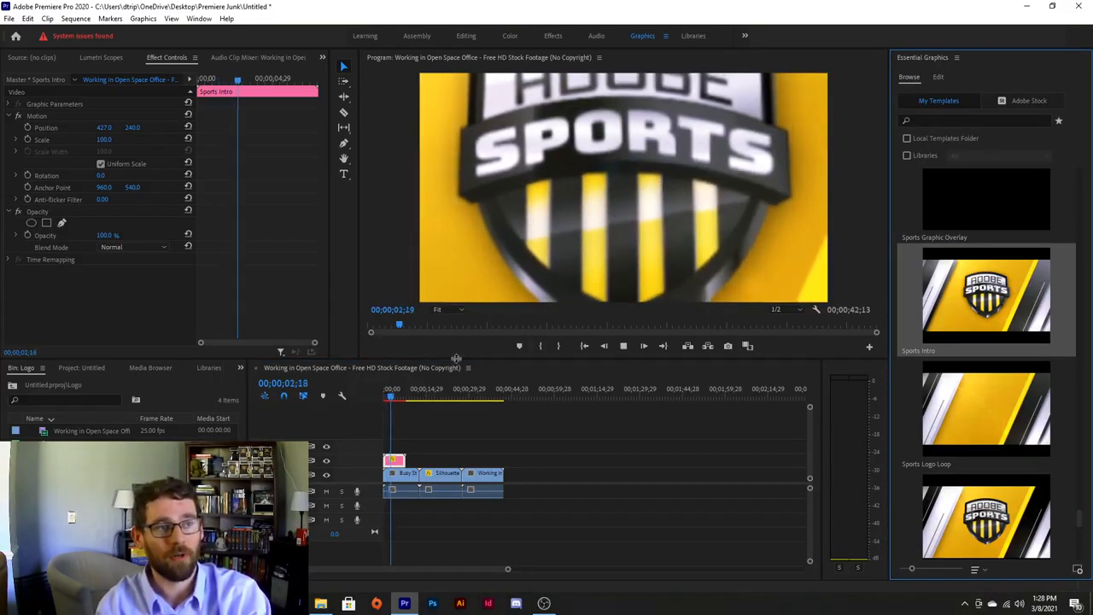
pyautogui.press('space')
pyautogui.click(393, 461)
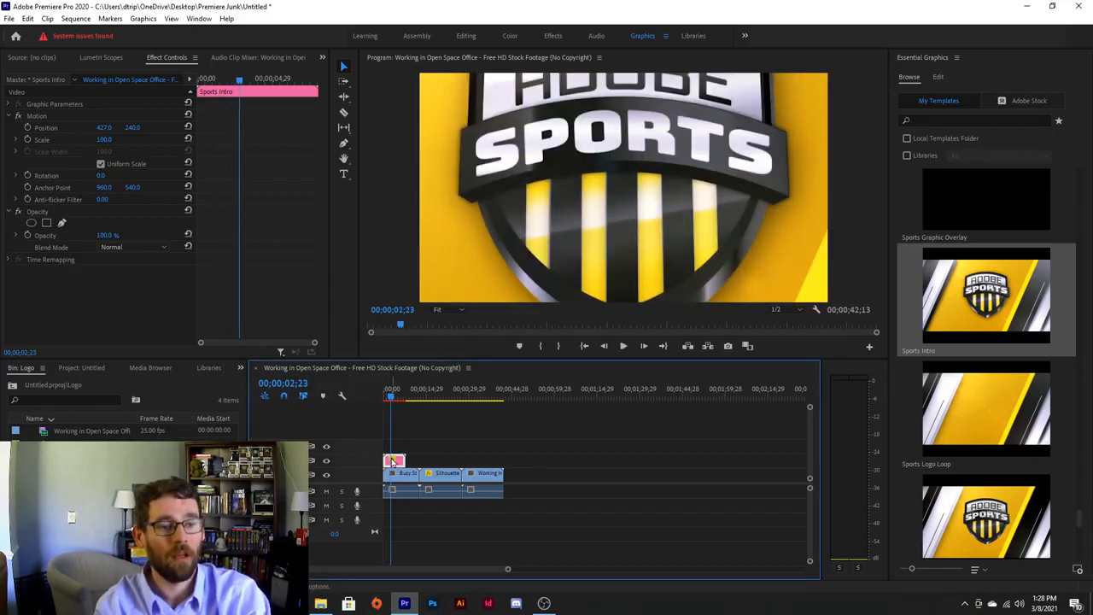
pyautogui.press('Delete')
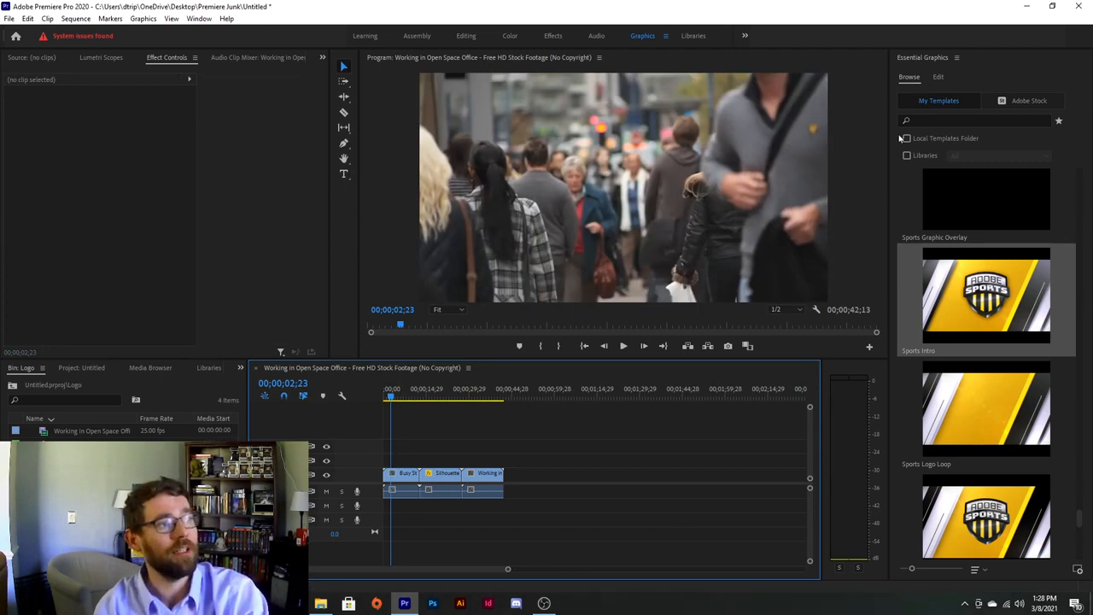
# Add a new Rectangle shape layer from the Essential Graphics Edit panel.
pyautogui.click(939, 77)
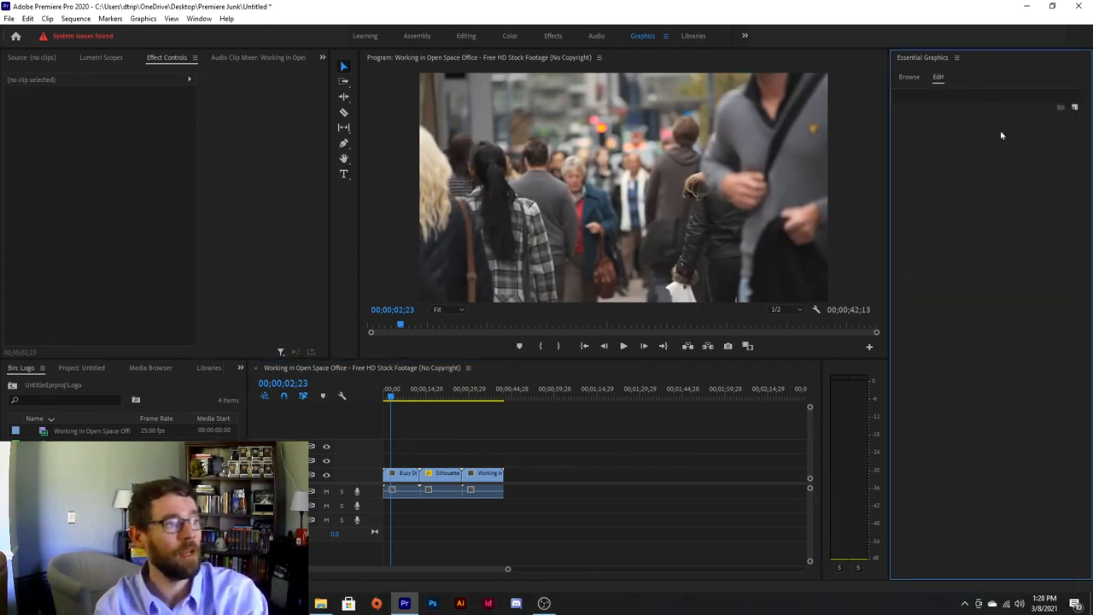
pyautogui.click(1075, 110)
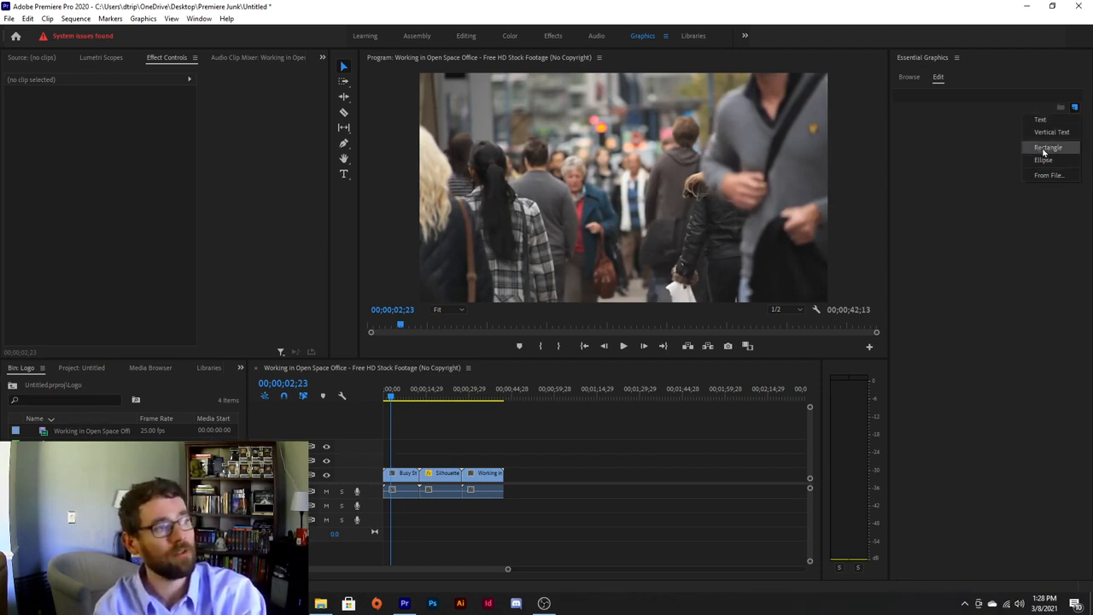
pyautogui.click(1047, 148)
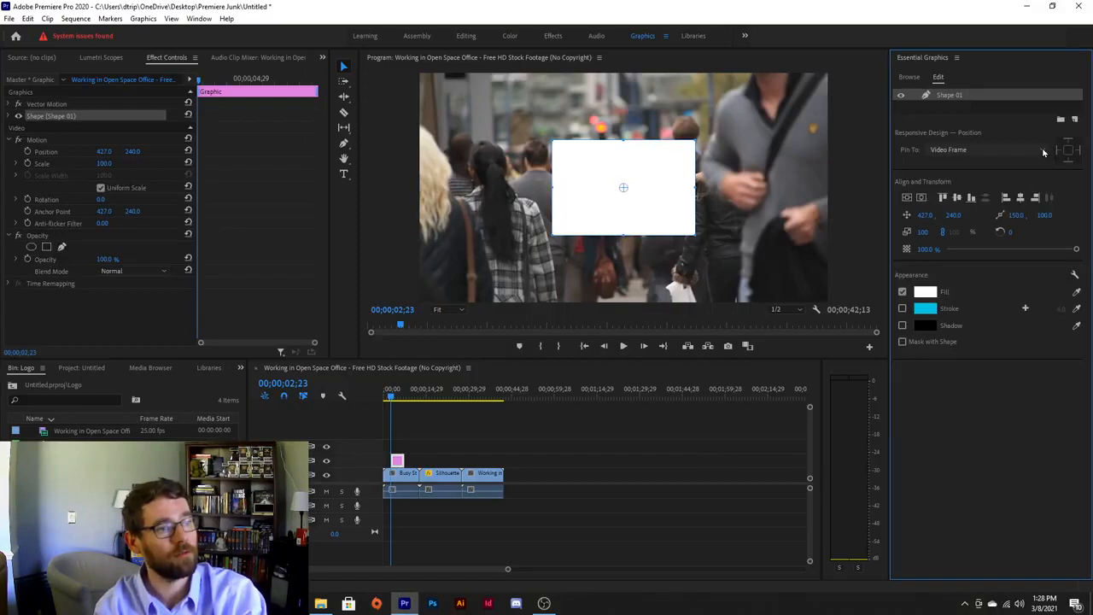
# Enlarge and reposition the white rectangle so it covers the entire frame.
pyautogui.click(550, 139)
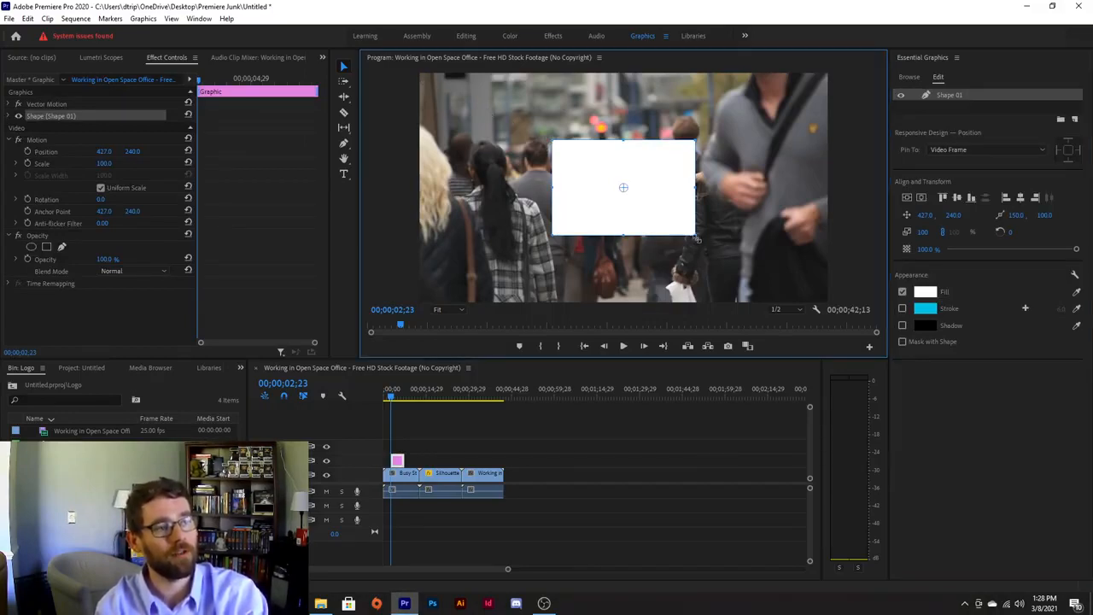
pyautogui.moveTo(695, 236); pyautogui.dragTo(828, 305)
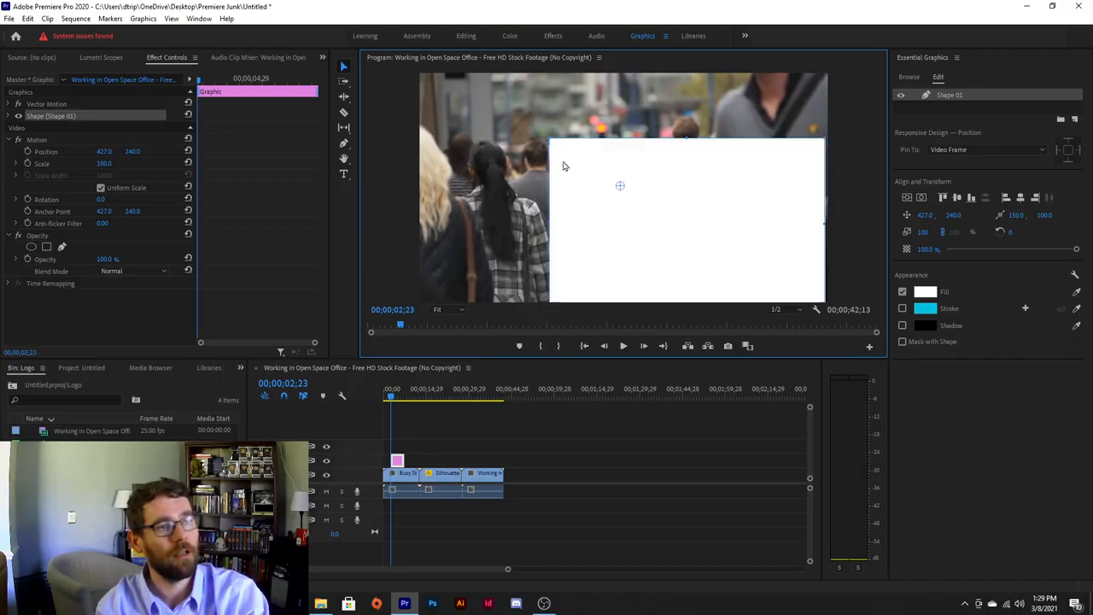
pyautogui.moveTo(561, 165); pyautogui.dragTo(439, 102)
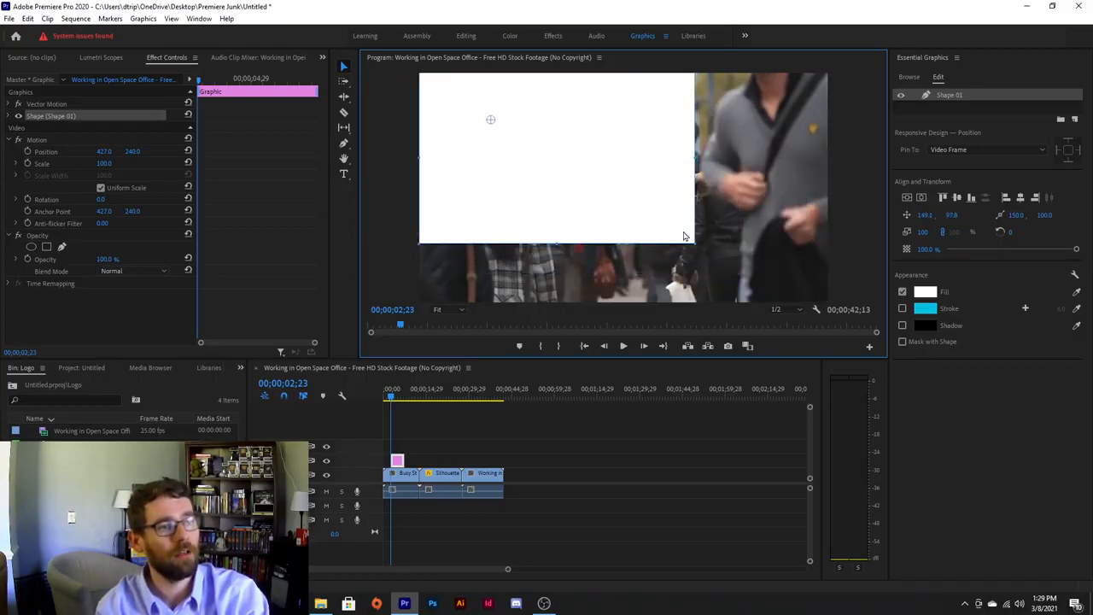
pyautogui.moveTo(697, 242); pyautogui.dragTo(830, 306)
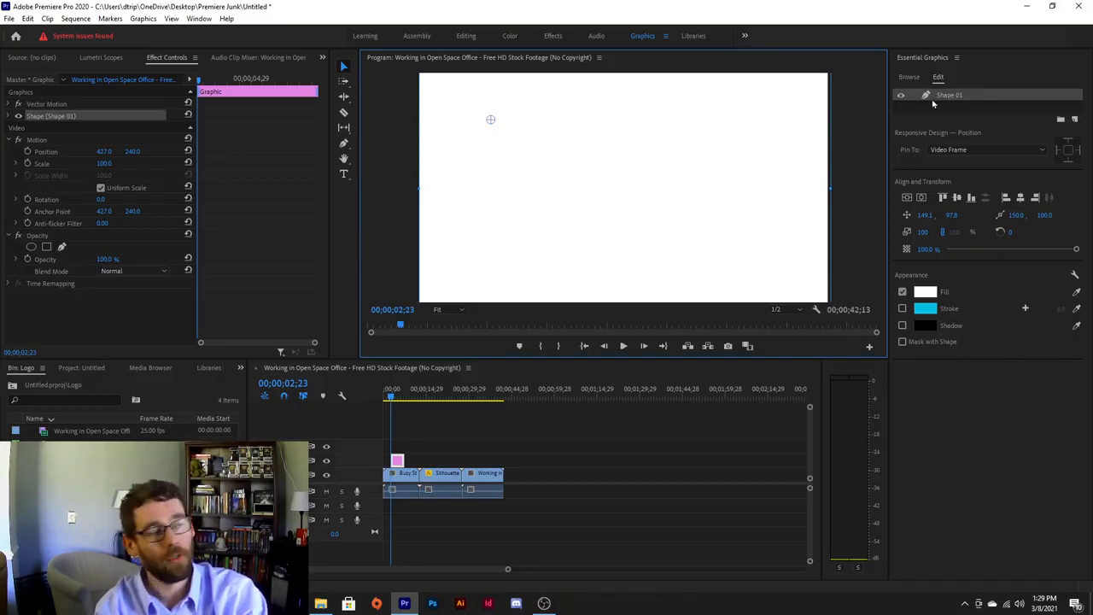
# Set the rectangle's fill to black with opacity around 75%.
pyautogui.click(924, 291)
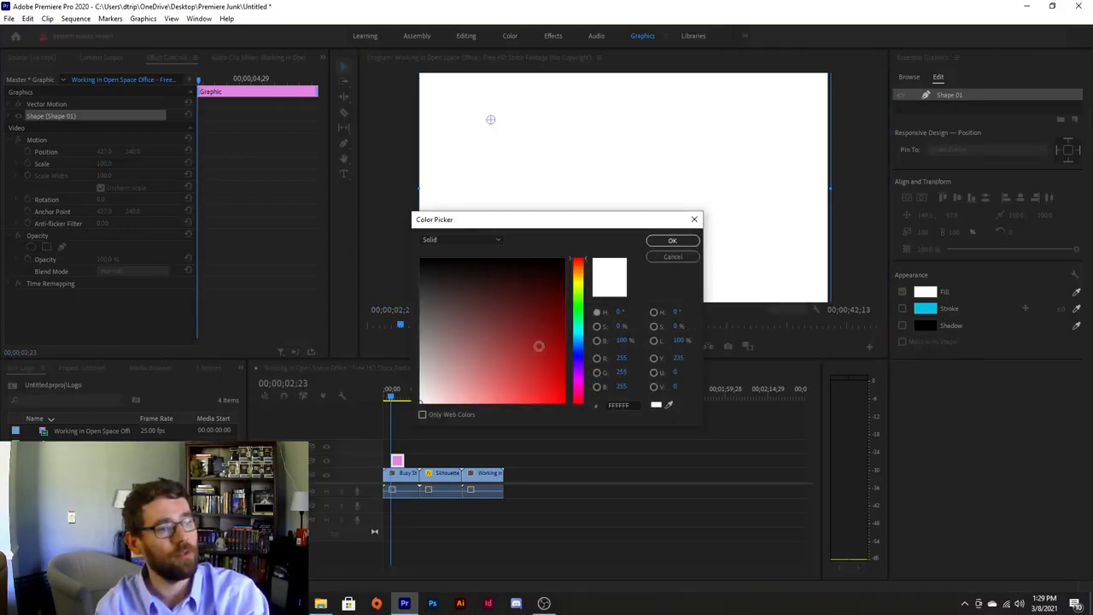
pyautogui.click(679, 241)
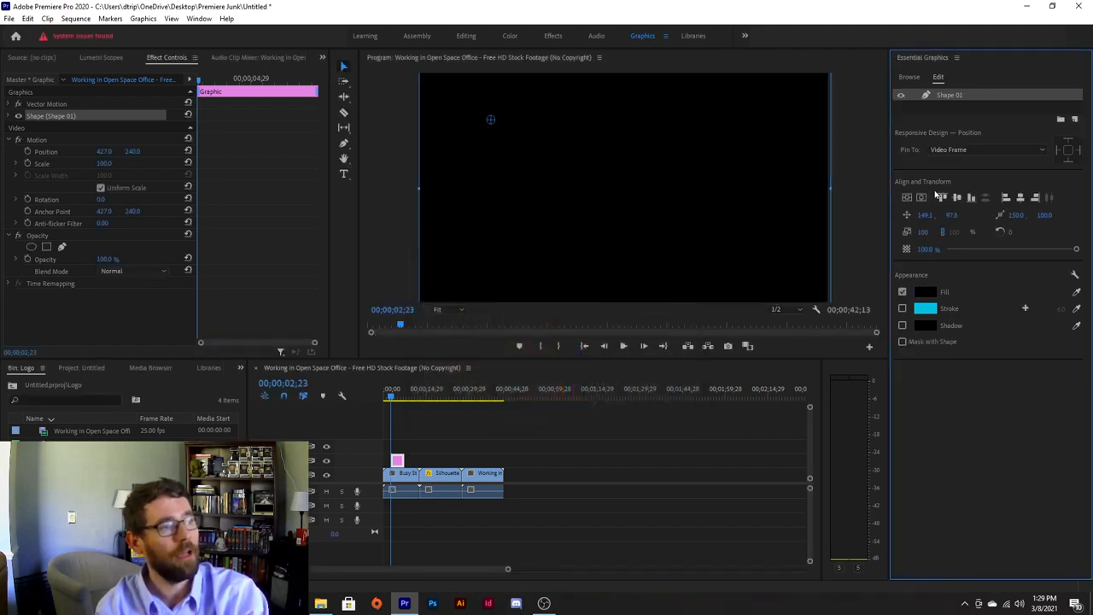
pyautogui.click(1016, 250)
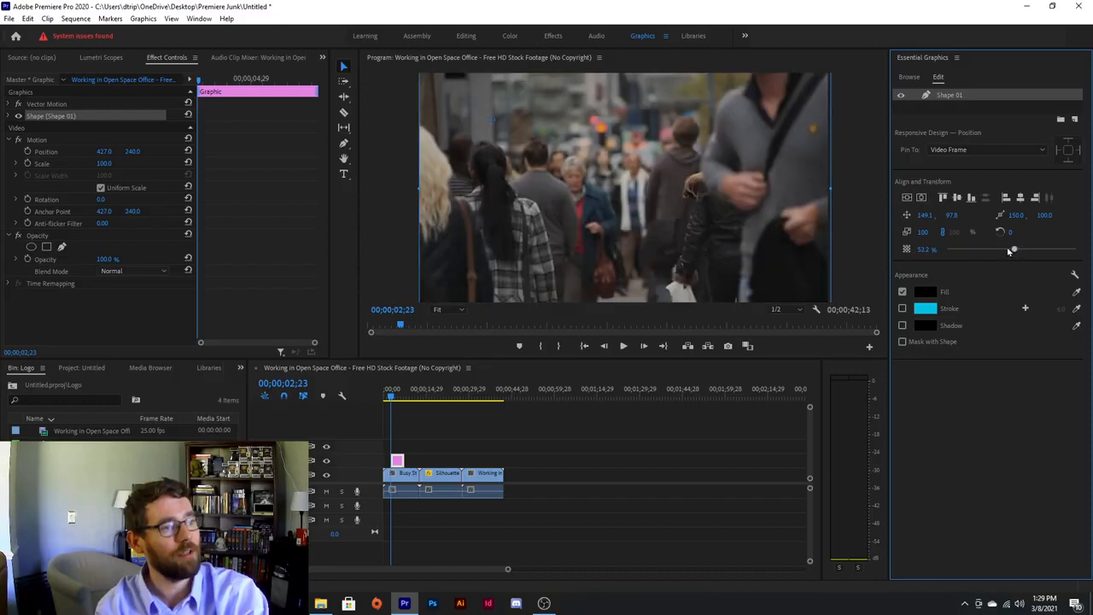
pyautogui.moveTo(1009, 251); pyautogui.dragTo(1044, 250)
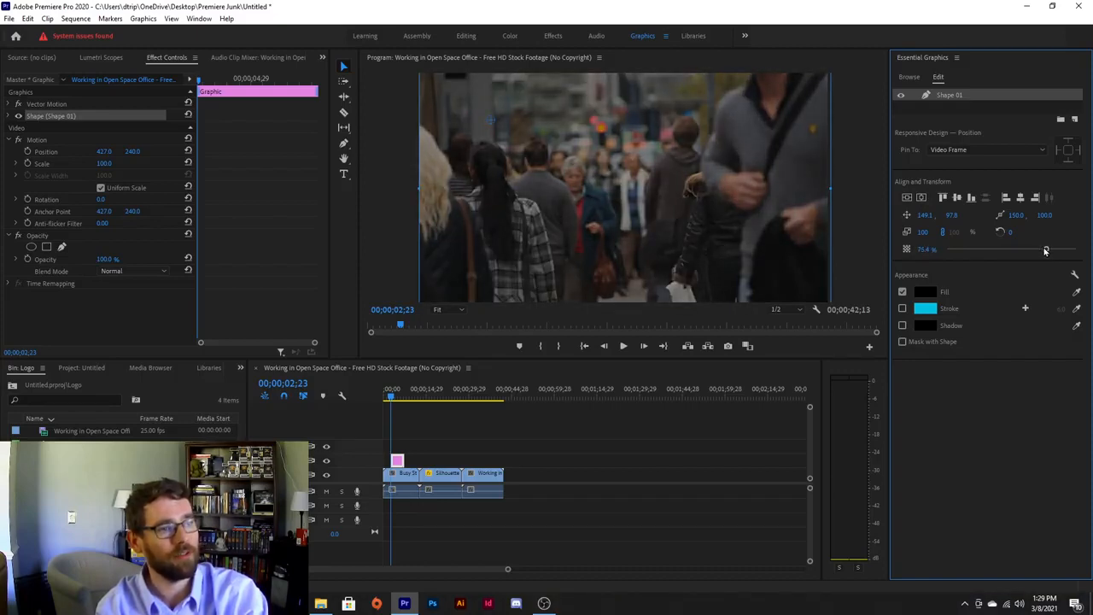
# Resize the black shape into a horizontal band across the frame's middle.
pyautogui.moveTo(835, 187); pyautogui.dragTo(674, 175)
pyautogui.moveTo(614, 96); pyautogui.dragTo(652, 184)
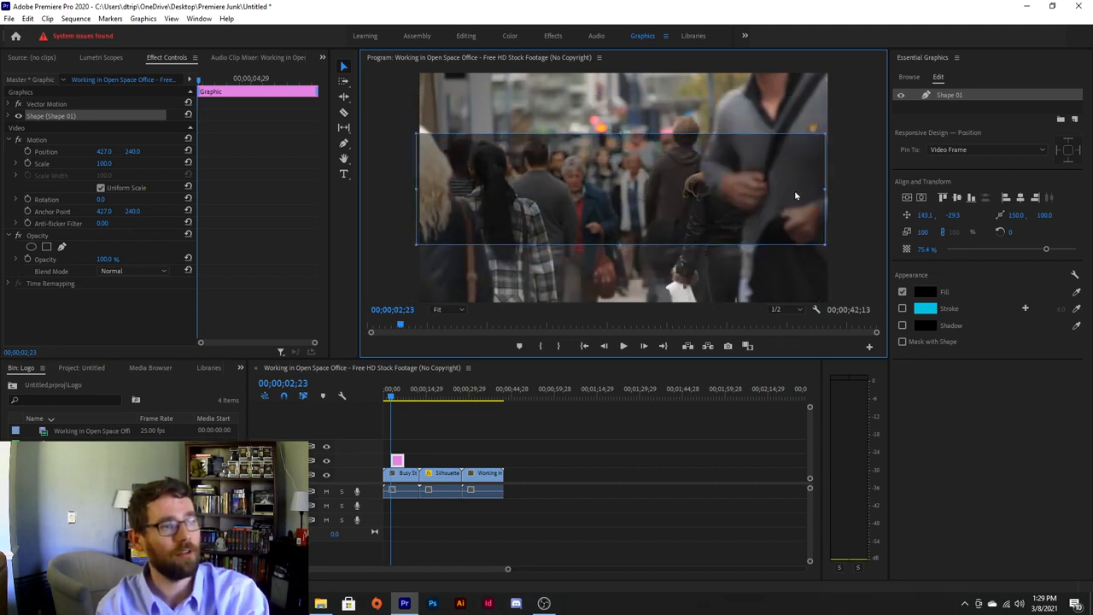
pyautogui.moveTo(825, 188); pyautogui.dragTo(838, 187)
pyautogui.moveTo(728, 201); pyautogui.dragTo(717, 193)
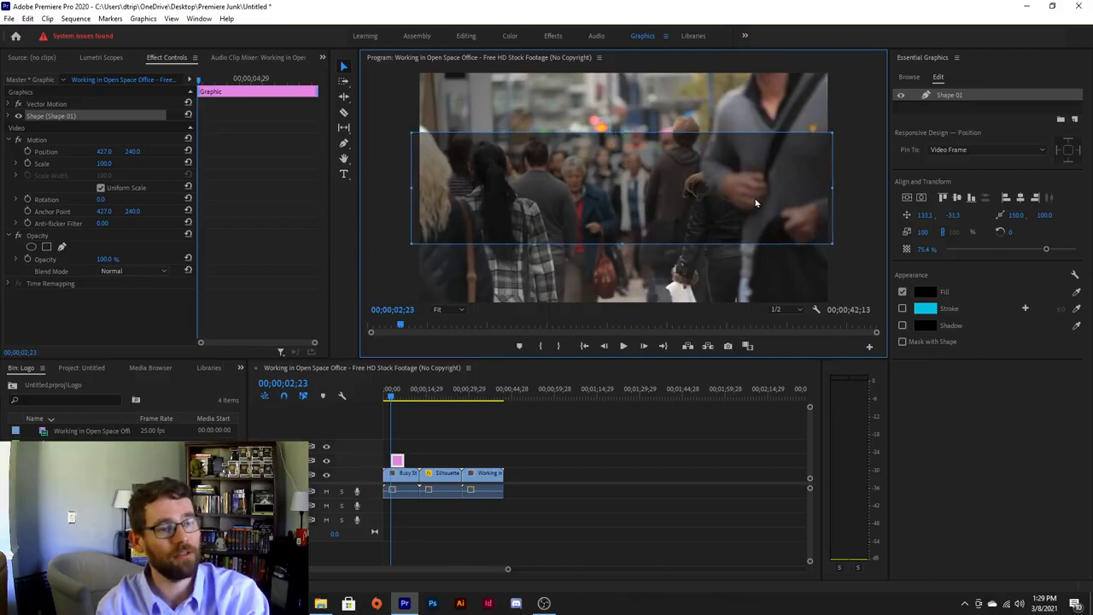
# Reselect the shape layer and expand its properties in Effect Controls.
pyautogui.click(843, 281)
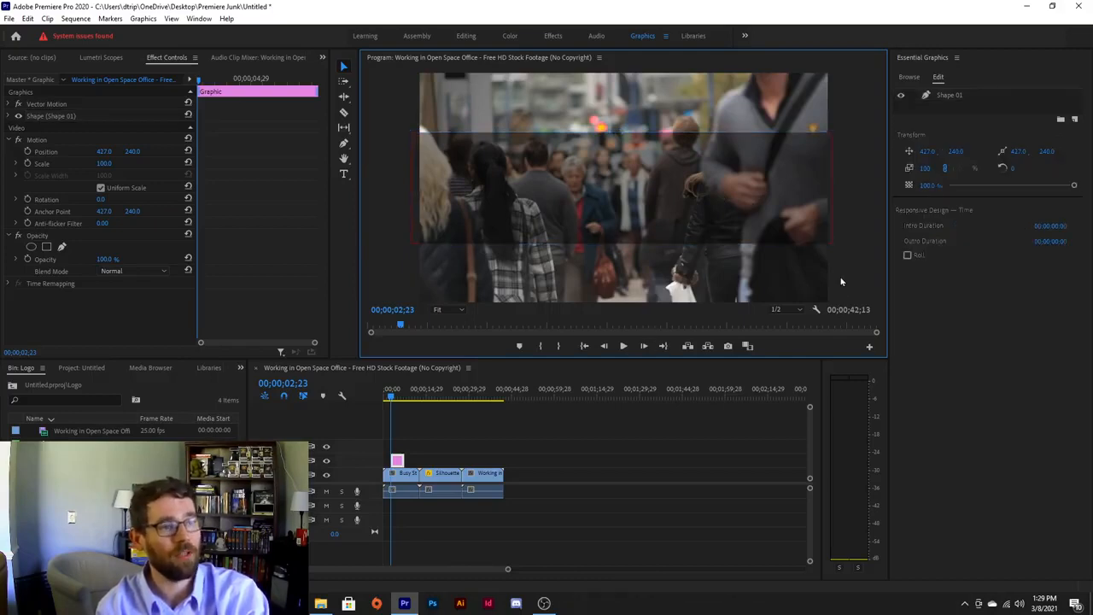
pyautogui.click(675, 207)
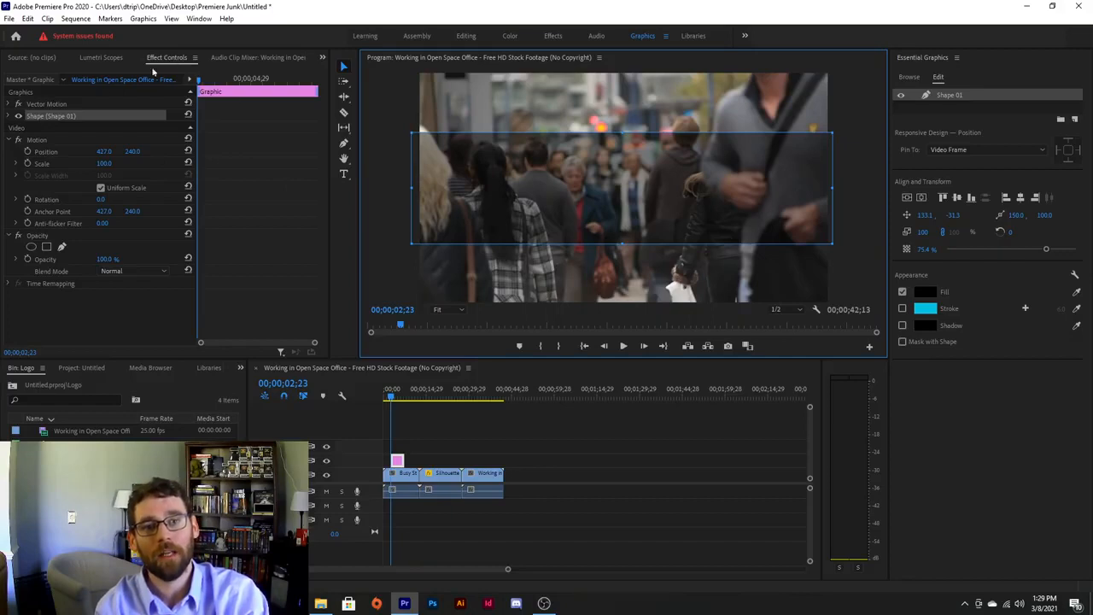
pyautogui.click(8, 116)
pyautogui.click(8, 116)
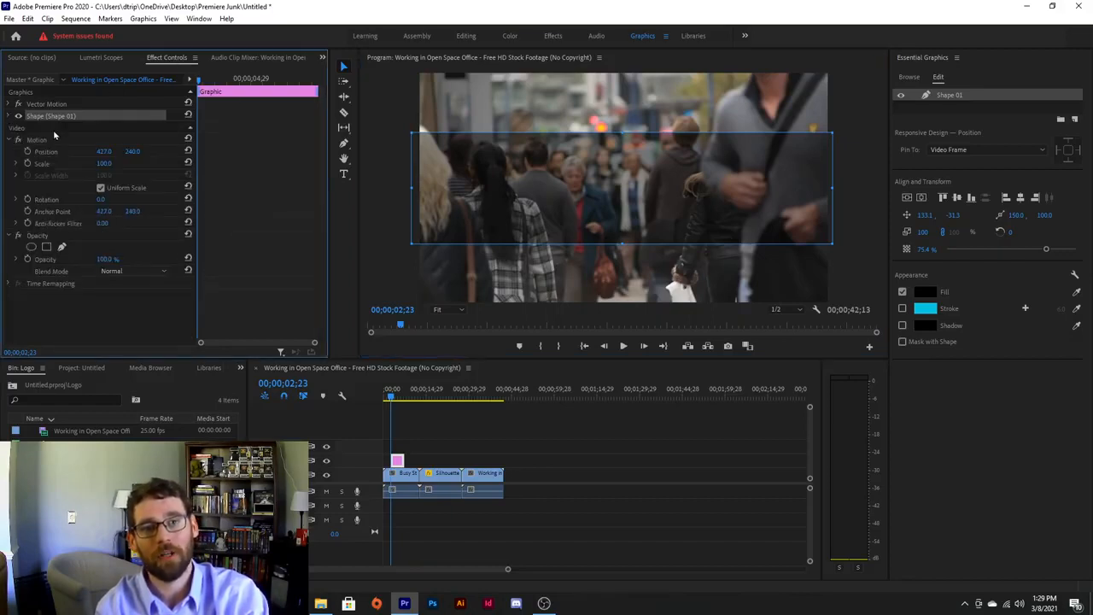
pyautogui.click(9, 116)
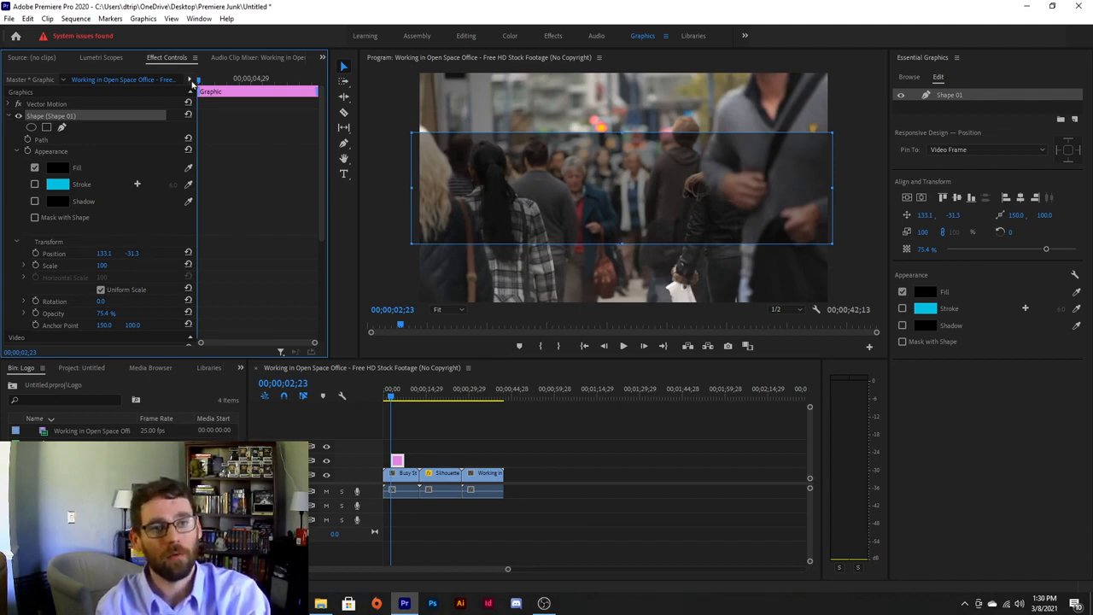
# Keyframe the shape's Opacity at 75.4% at 03;27 and 0% at the start, then preview.
pyautogui.moveTo(199, 80); pyautogui.dragTo(227, 85)
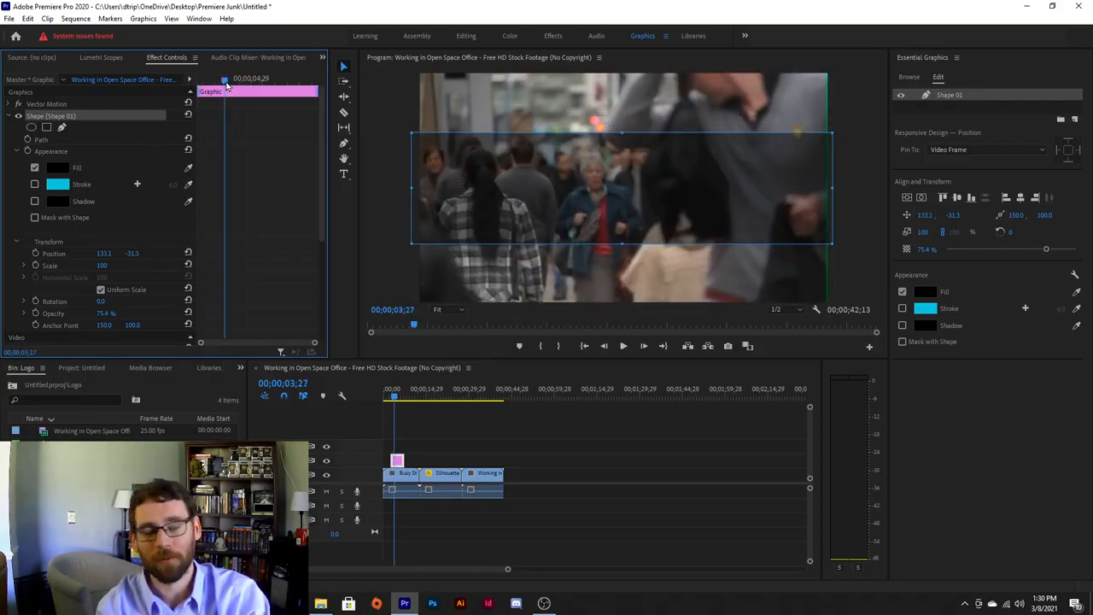
pyautogui.click(53, 314)
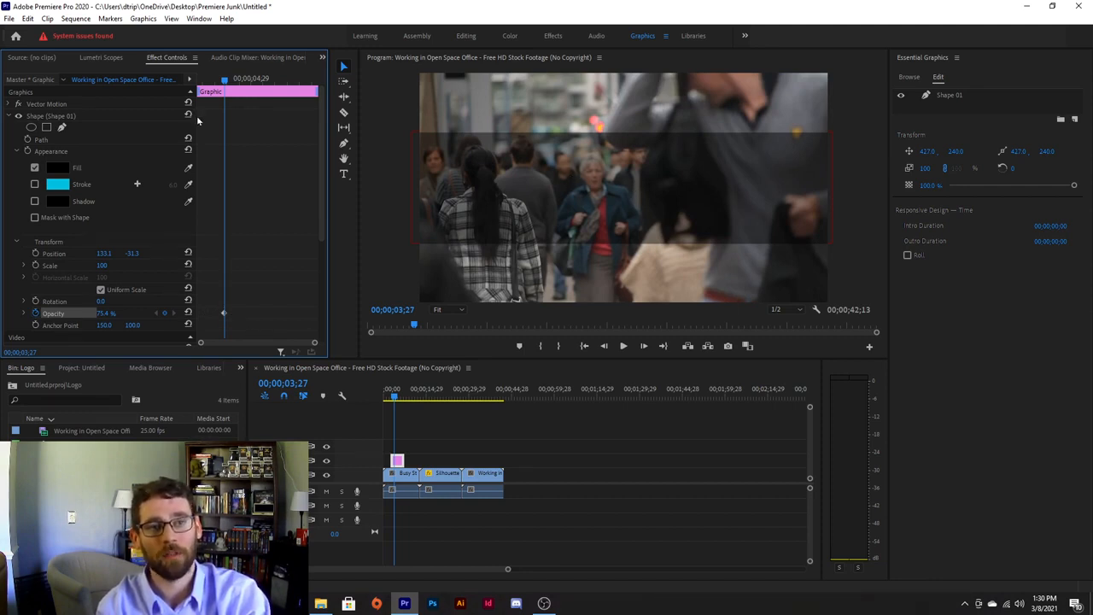
pyautogui.moveTo(224, 80); pyautogui.dragTo(193, 89)
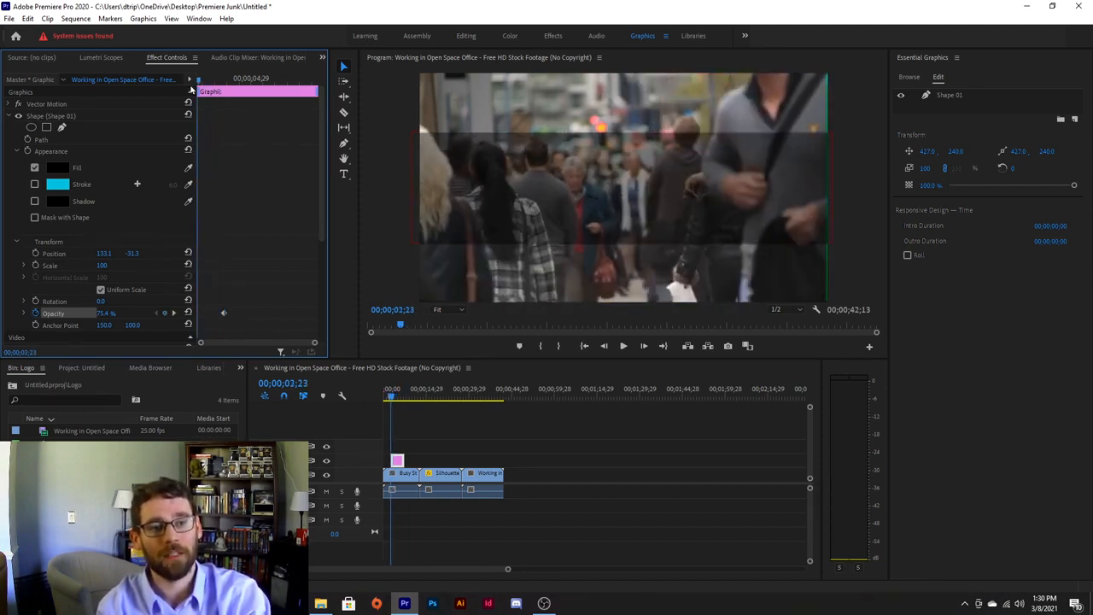
pyautogui.moveTo(106, 314); pyautogui.dragTo(39, 315)
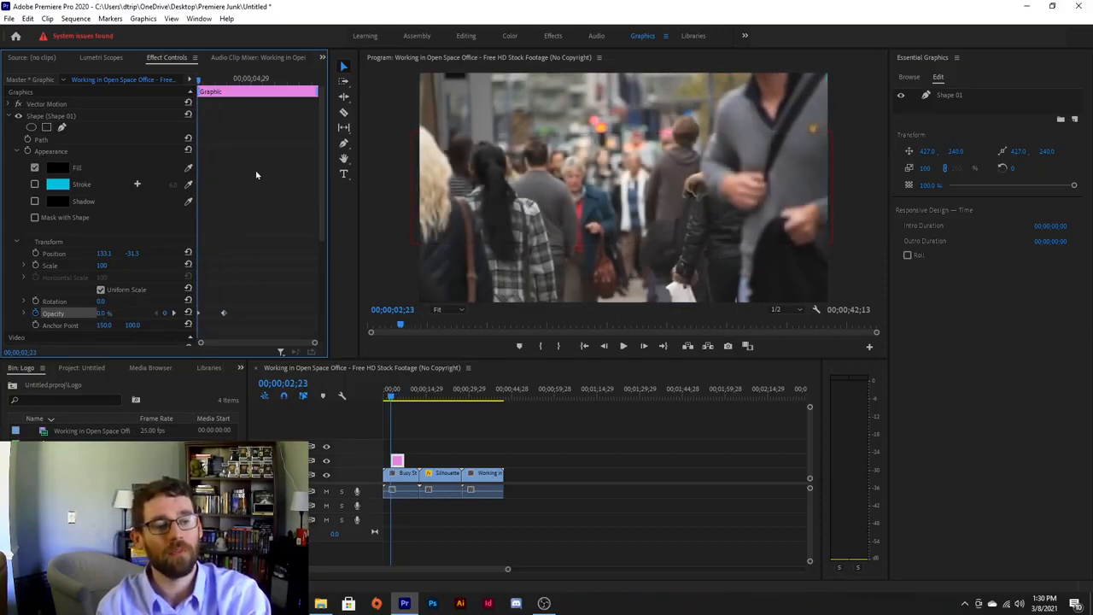
pyautogui.press('space')
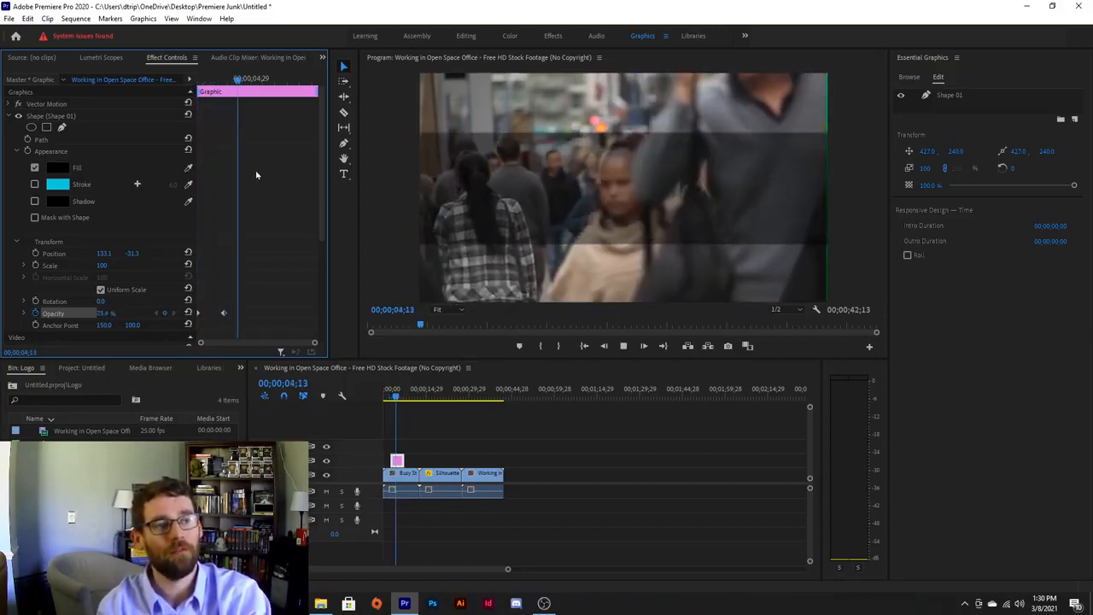
pyautogui.press('space')
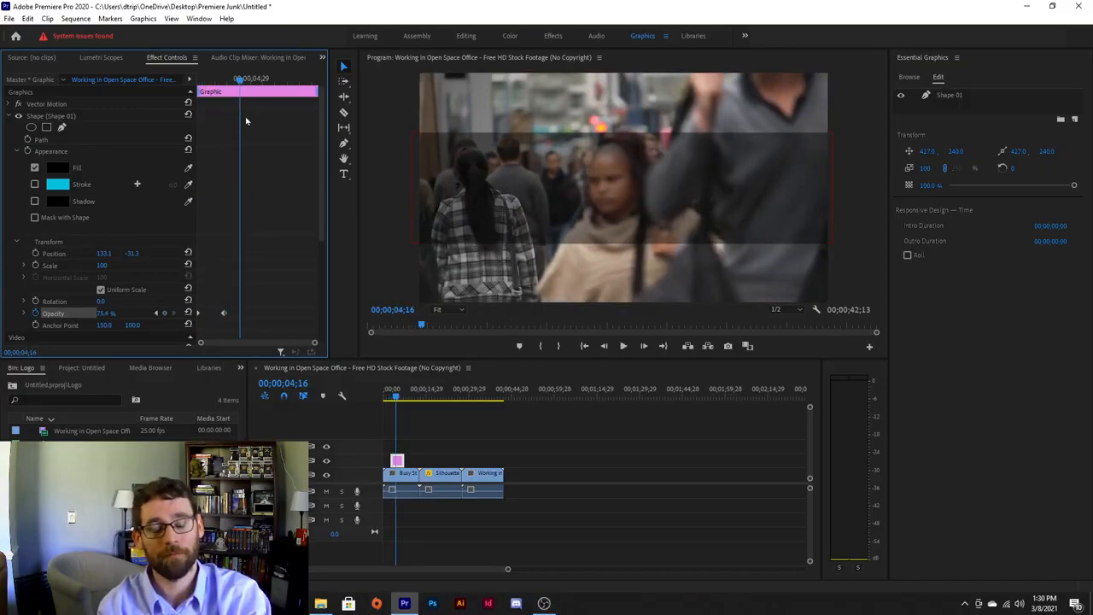
# Collapse the shape, Motion and Opacity properties in Effect Controls.
pyautogui.moveTo(240, 78); pyautogui.dragTo(229, 78)
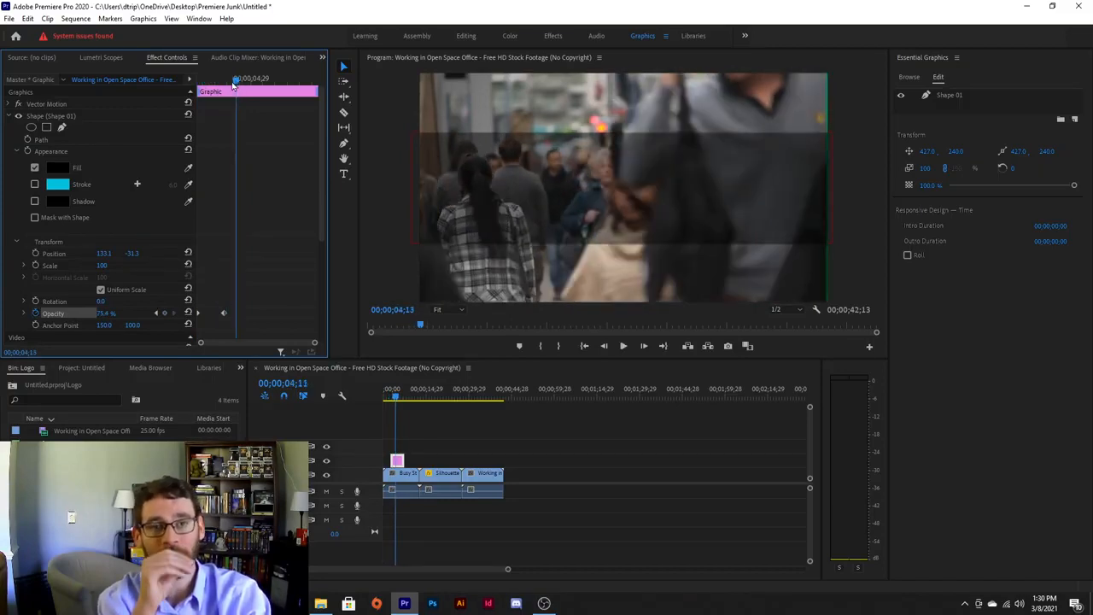
pyautogui.click(11, 117)
pyautogui.click(7, 141)
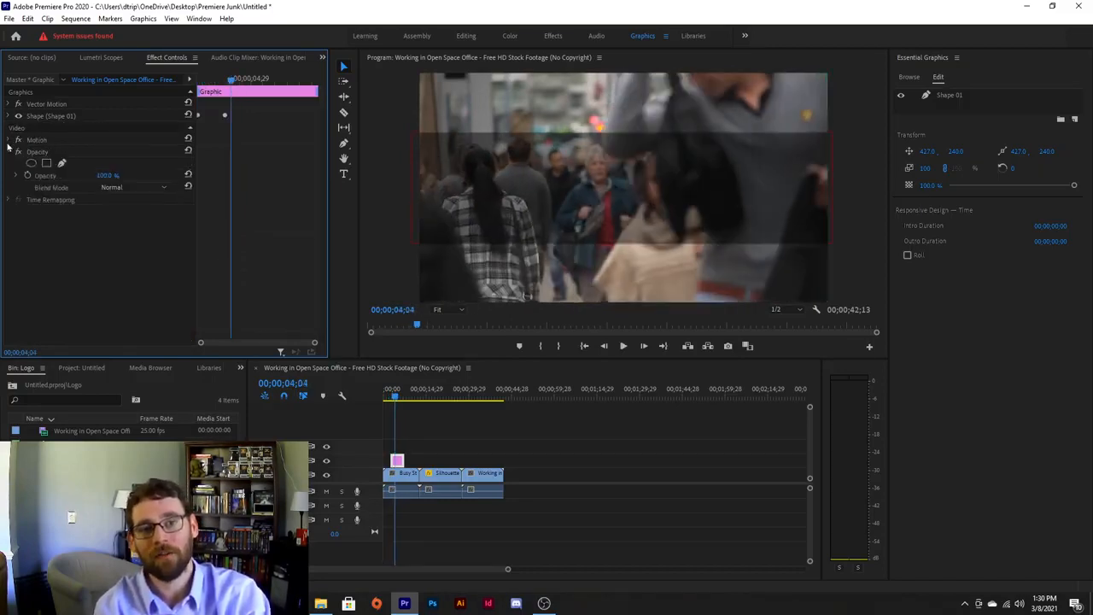
pyautogui.click(8, 152)
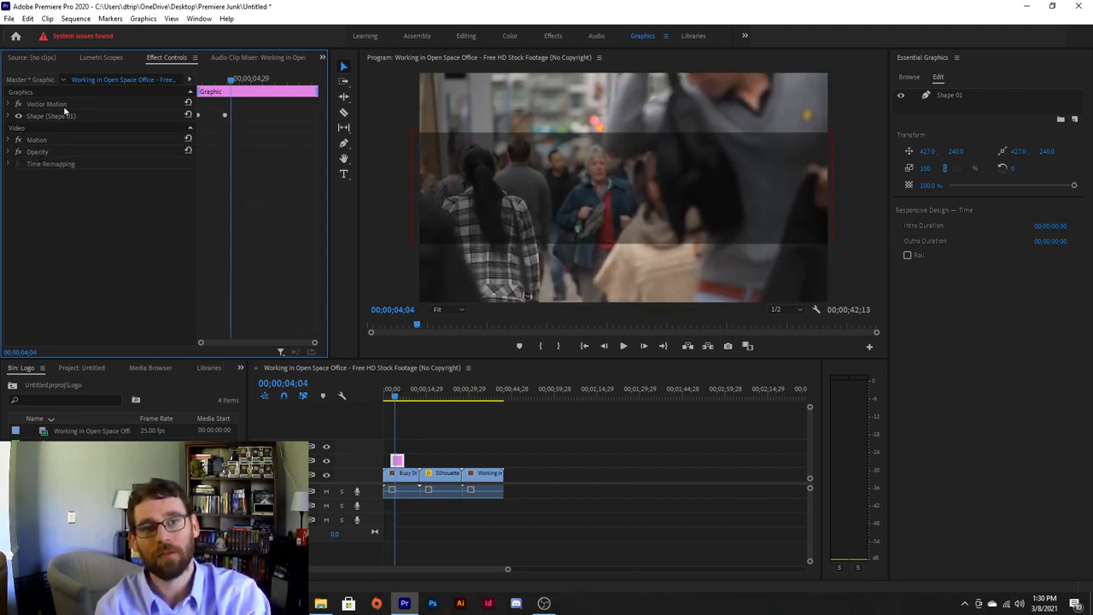
# Add a new text layer and move it to the centre of the frame.
pyautogui.click(8, 103)
pyautogui.click(9, 104)
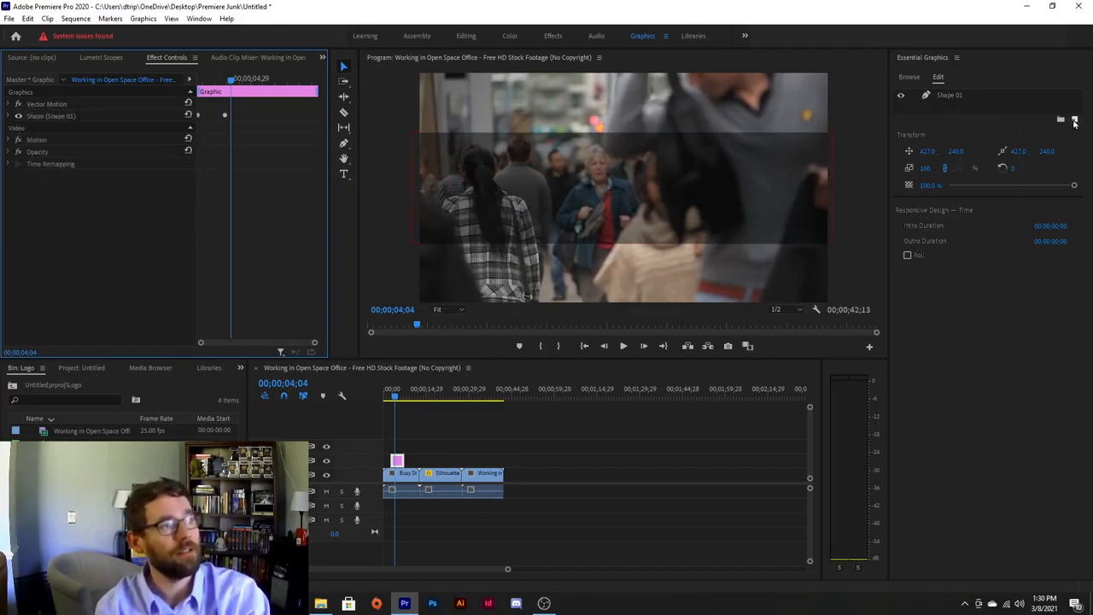
pyautogui.click(1074, 121)
pyautogui.click(1040, 131)
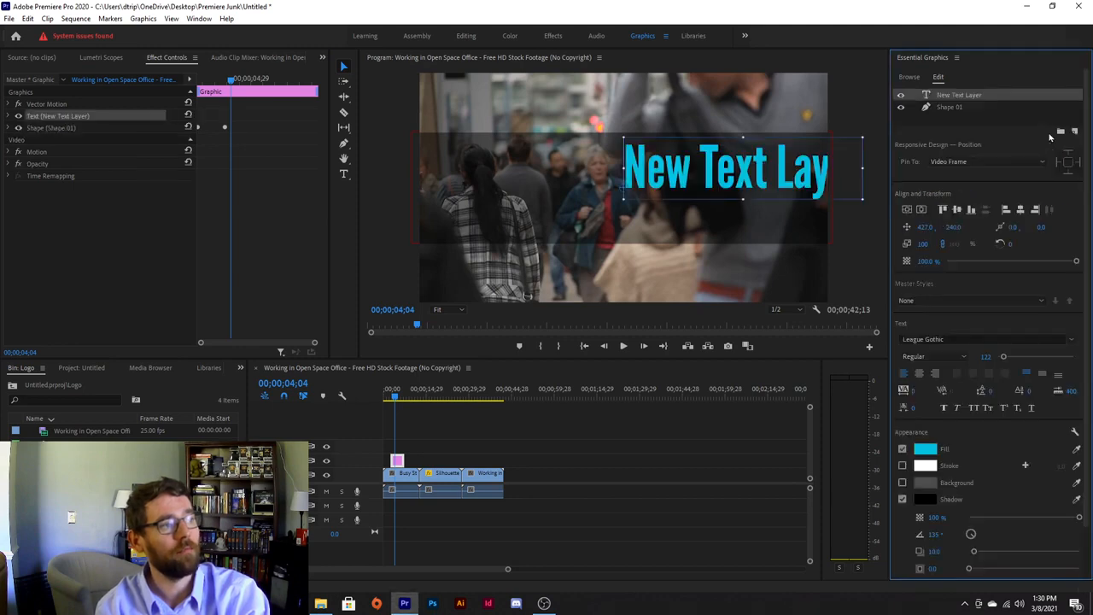
pyautogui.moveTo(746, 174); pyautogui.dragTo(610, 196)
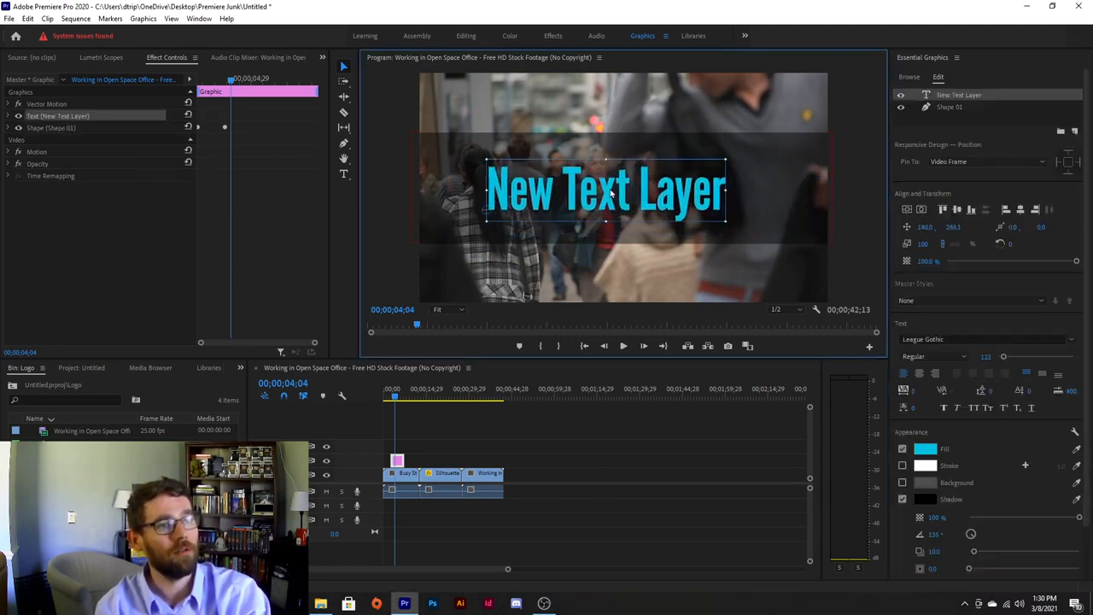
# Replace the 'New Text Layer' placeholder with 'Creative Title' and select it.
pyautogui.doubleClick(603, 201)
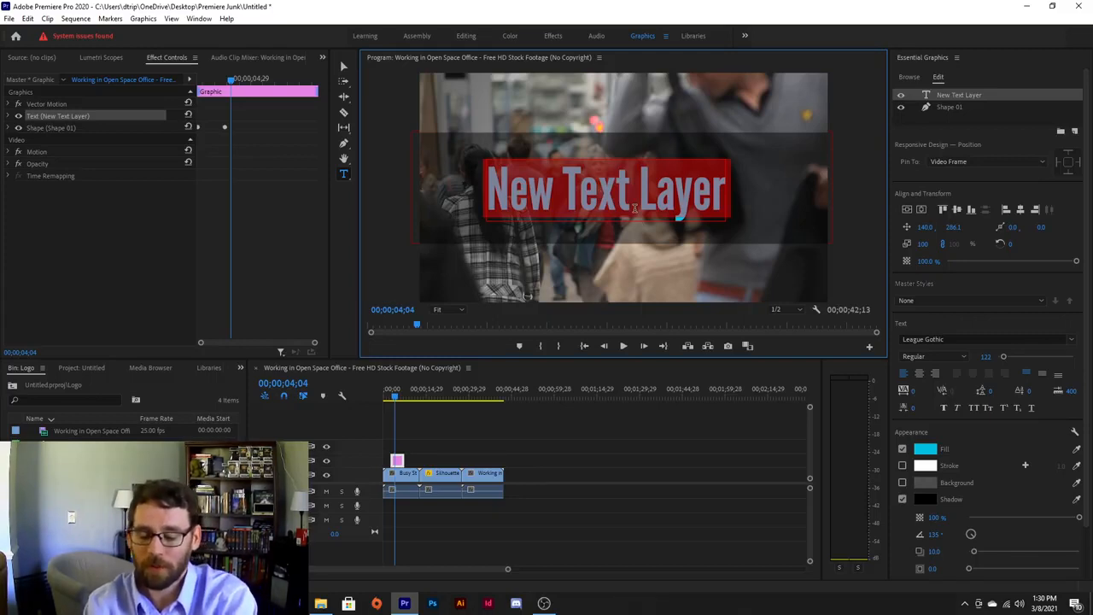
pyautogui.write('Y')
pyautogui.press('BackSpace')
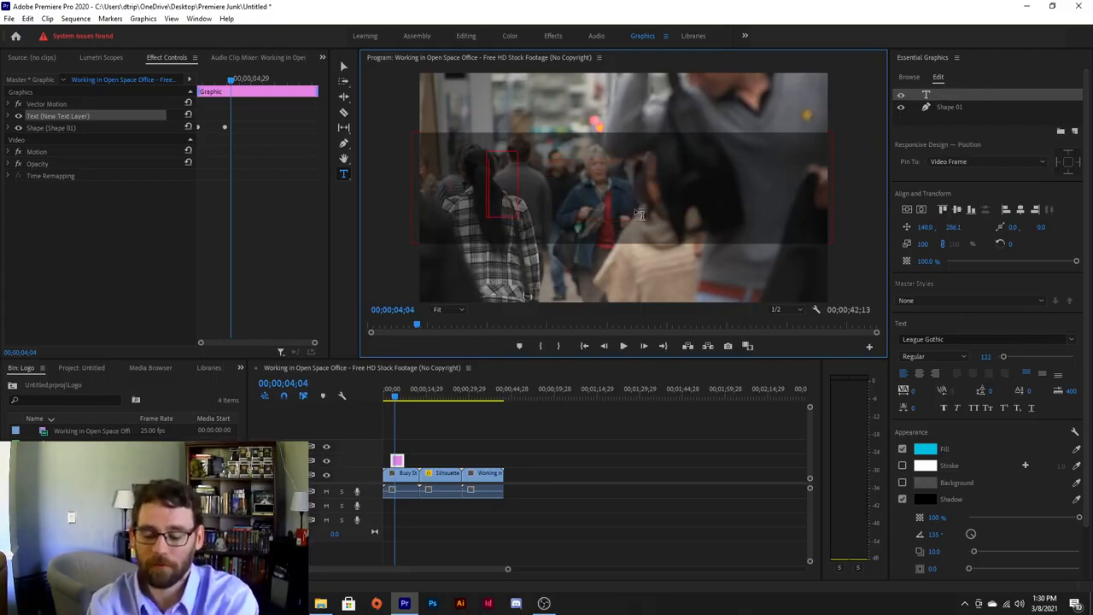
pyautogui.write('Creative Title')
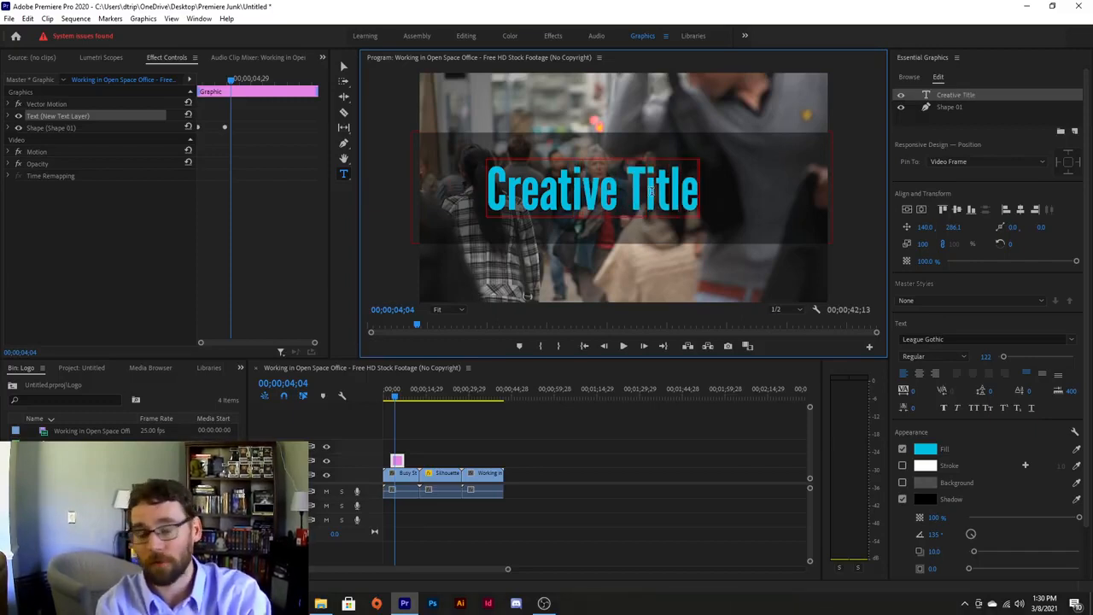
pyautogui.moveTo(693, 195); pyautogui.dragTo(472, 198)
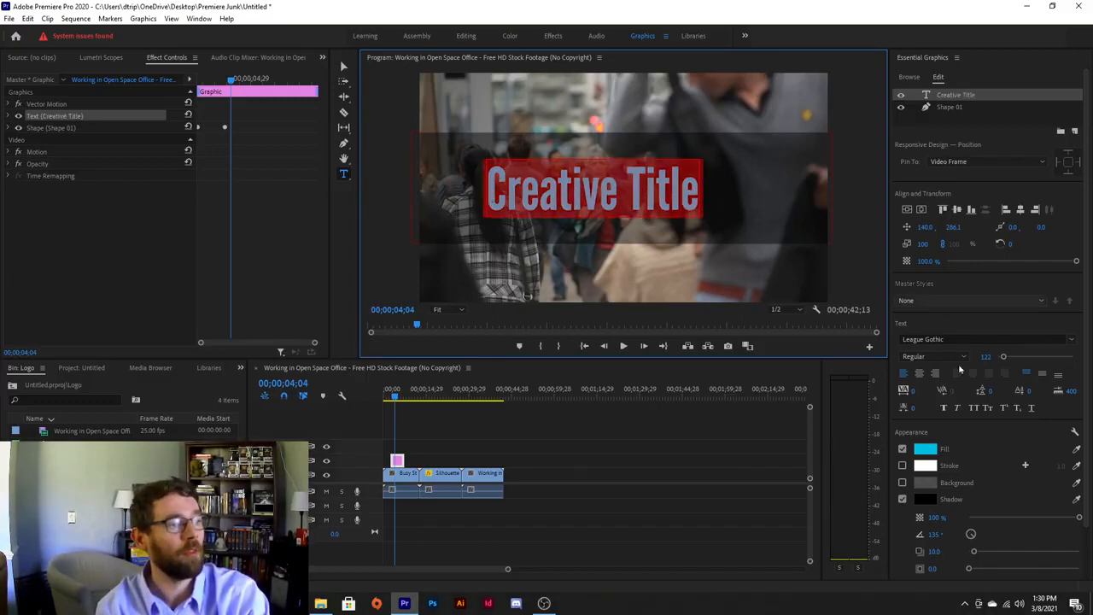
pyautogui.click(1072, 340)
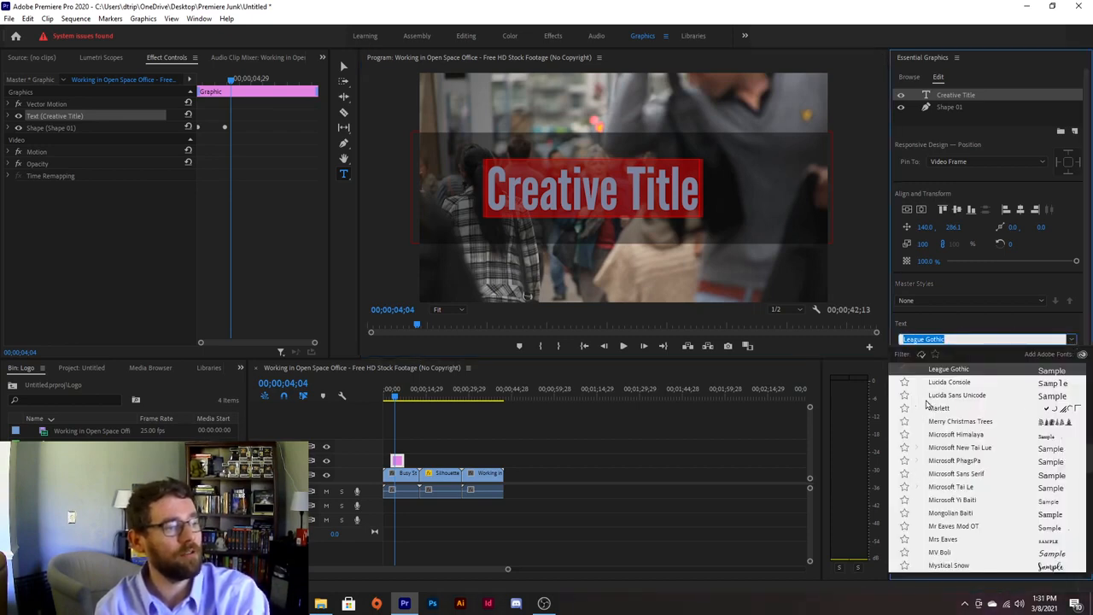
pyautogui.click(953, 384)
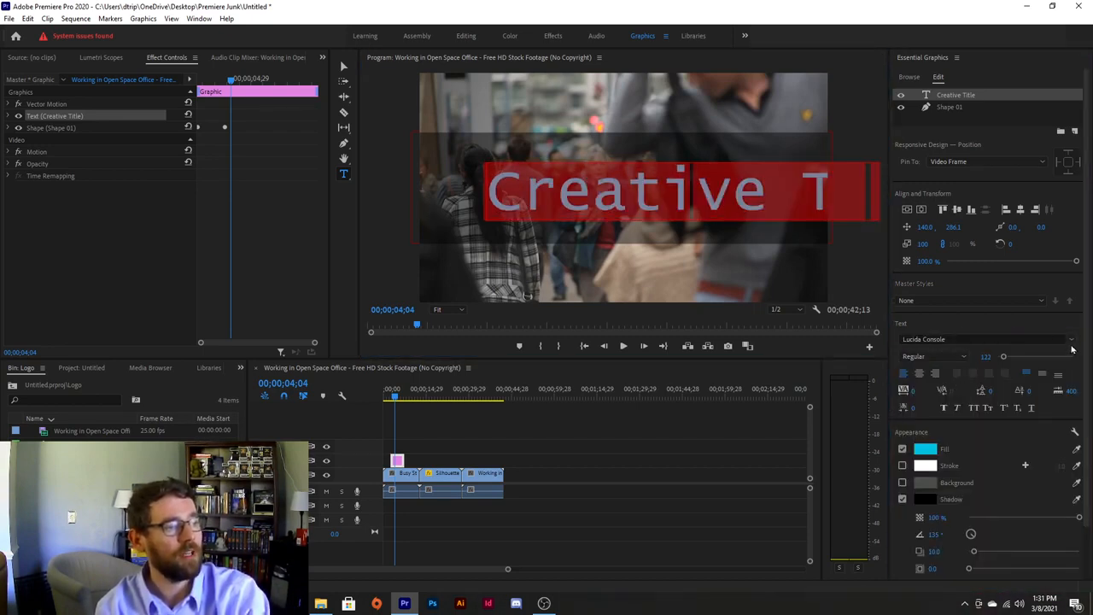
pyautogui.click(1071, 342)
pyautogui.click(964, 488)
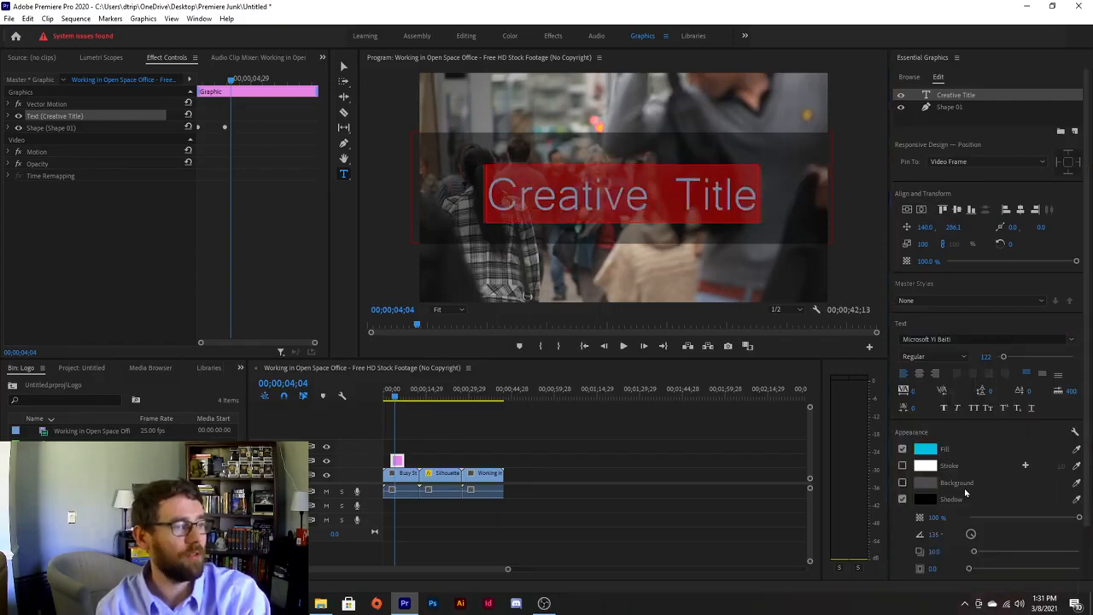
pyautogui.click(673, 204)
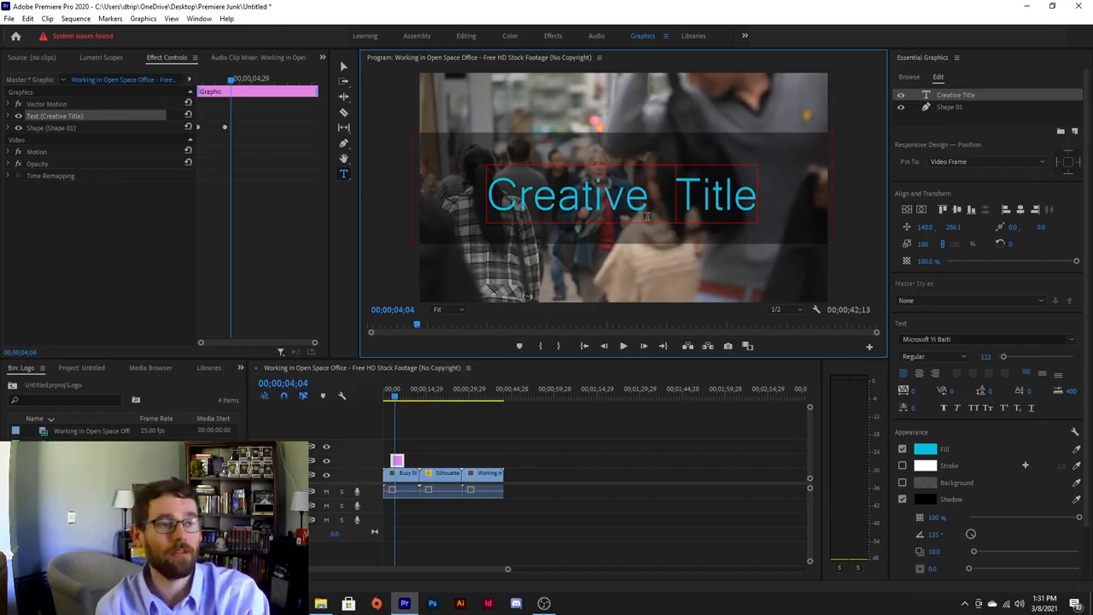
pyautogui.hotkey('ctrl', 'a')
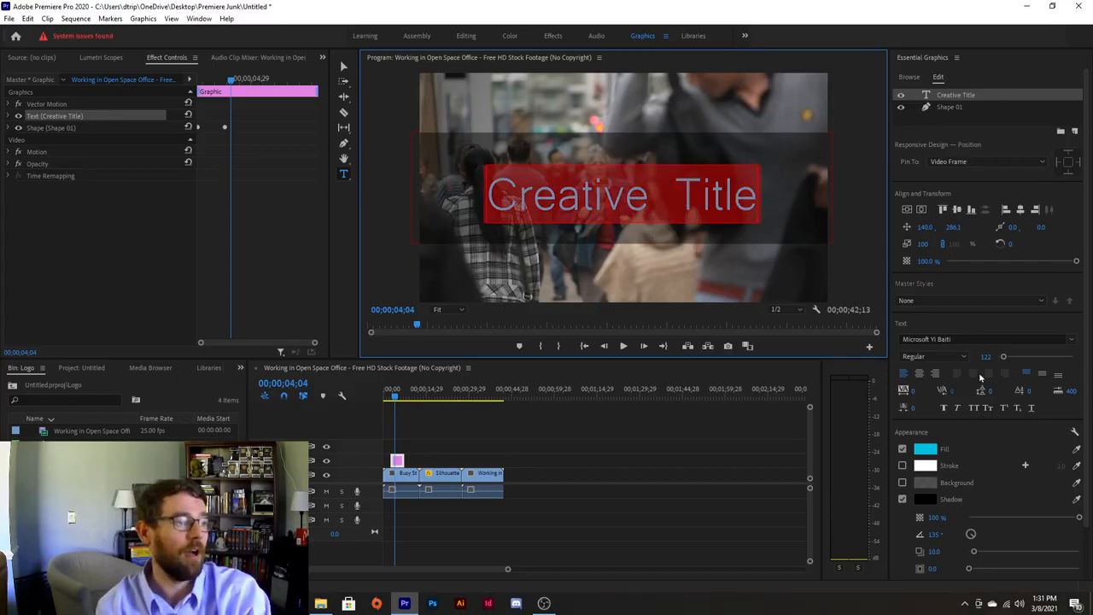
pyautogui.click(967, 340)
pyautogui.write('goth')
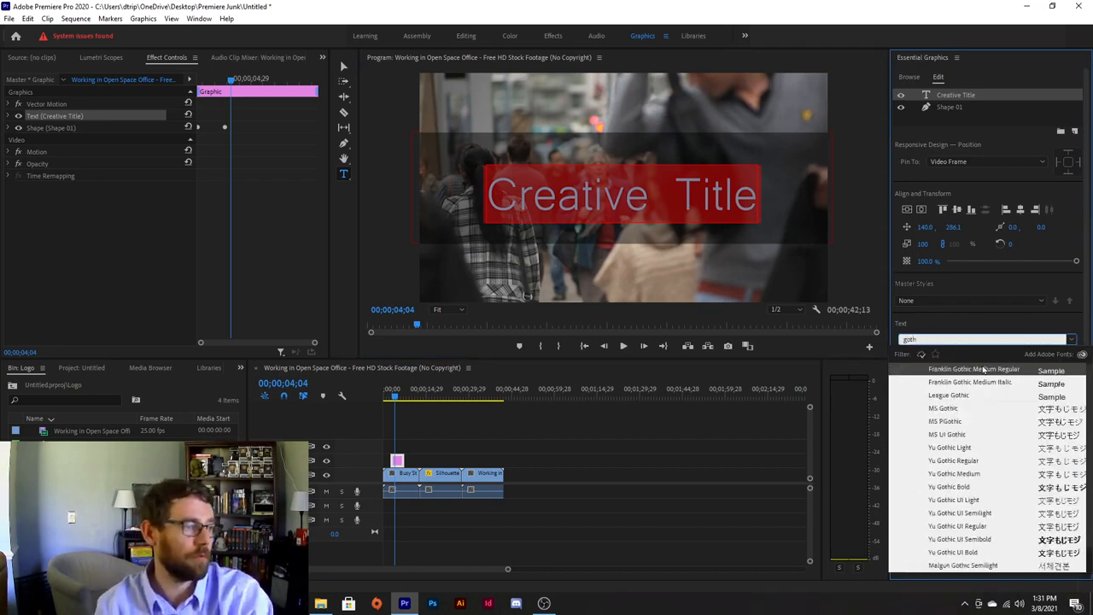
pyautogui.click(965, 396)
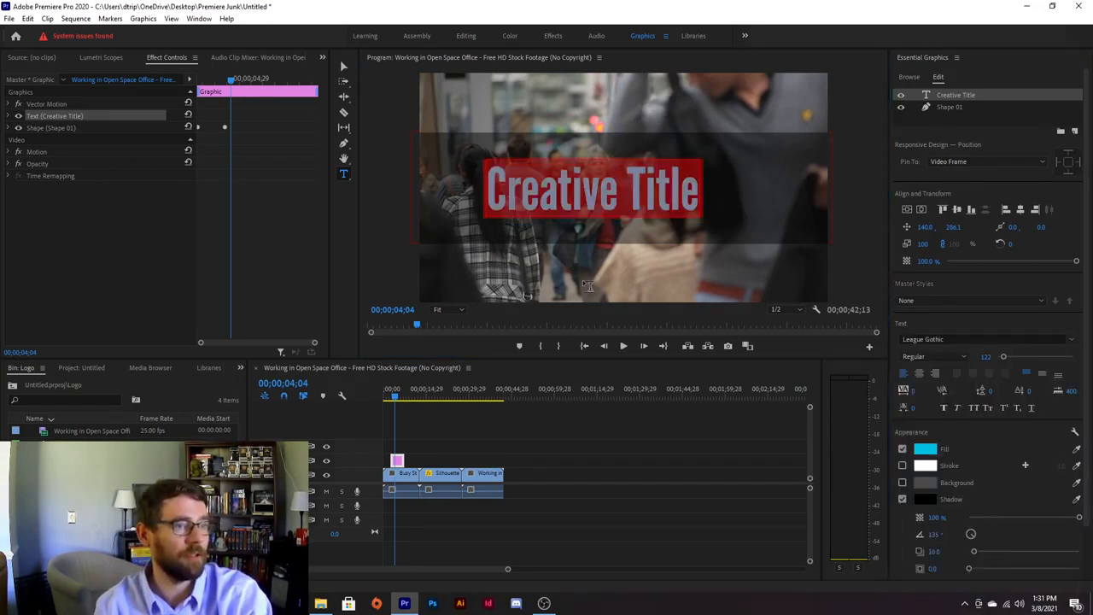
pyautogui.click(591, 183)
pyautogui.doubleClick(680, 194)
pyautogui.click(680, 195)
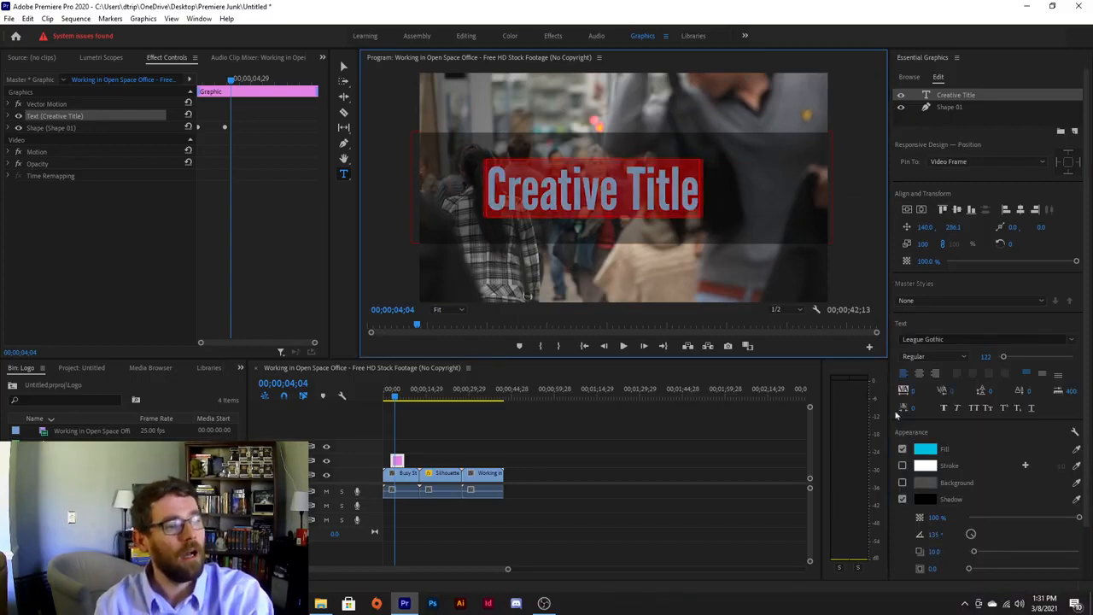
# Switch 'Creative Title' to All Caps, centre it horizontally, and change its cyan fill to white.
pyautogui.click(973, 409)
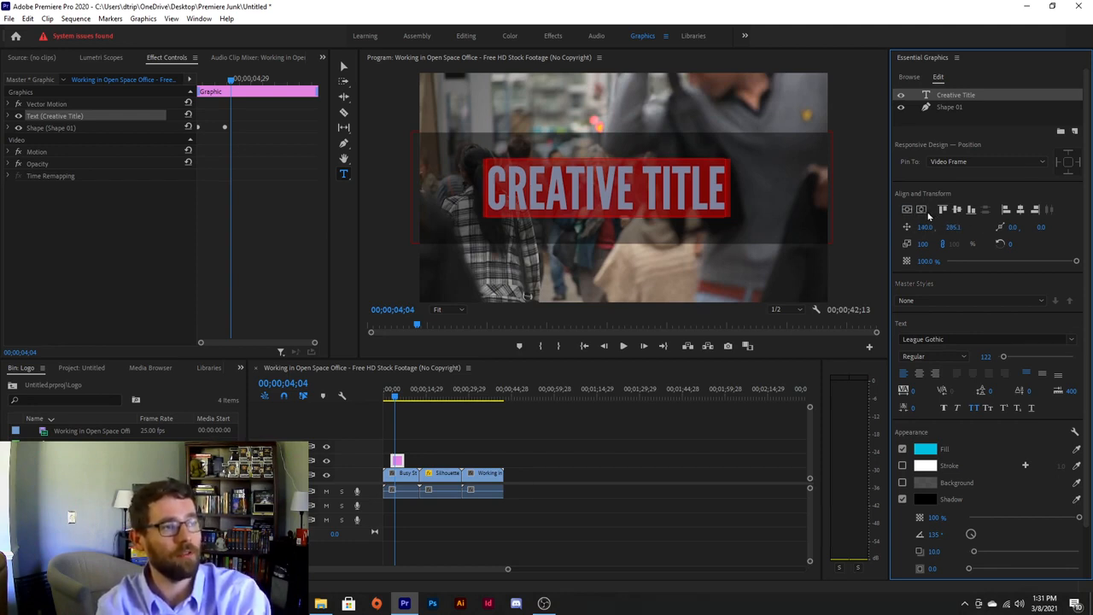
pyautogui.click(922, 210)
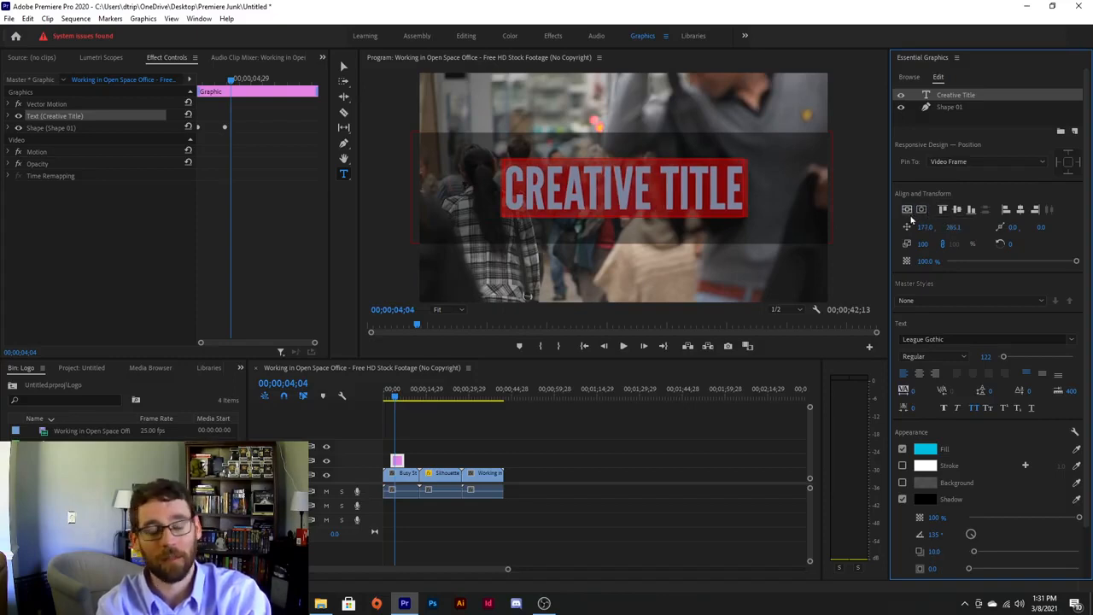
pyautogui.click(924, 448)
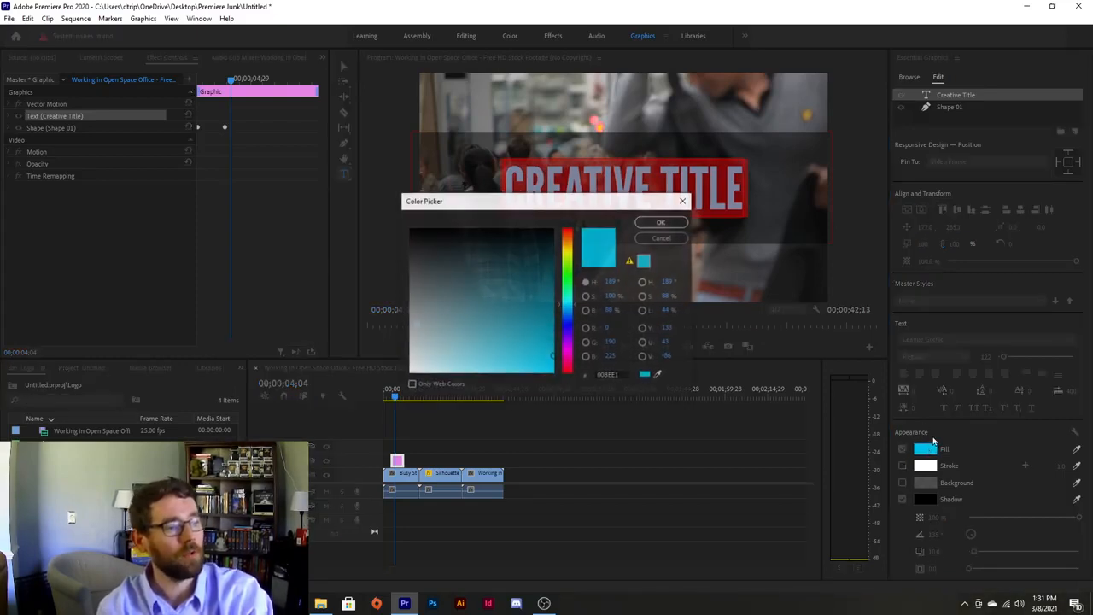
pyautogui.moveTo(555, 325); pyautogui.dragTo(410, 373)
pyautogui.click(661, 221)
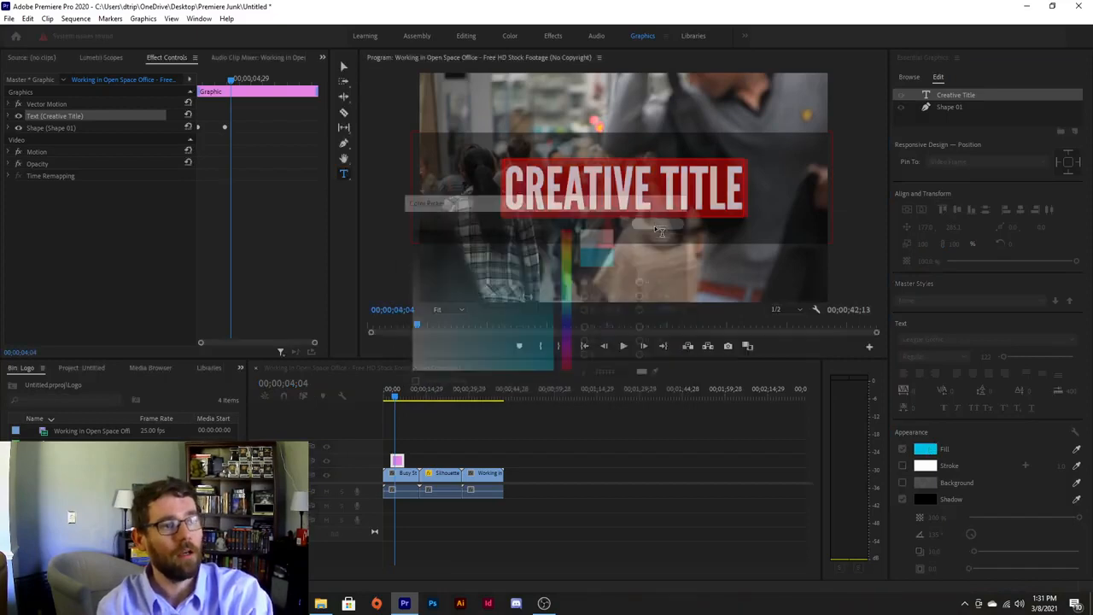
pyautogui.click(608, 193)
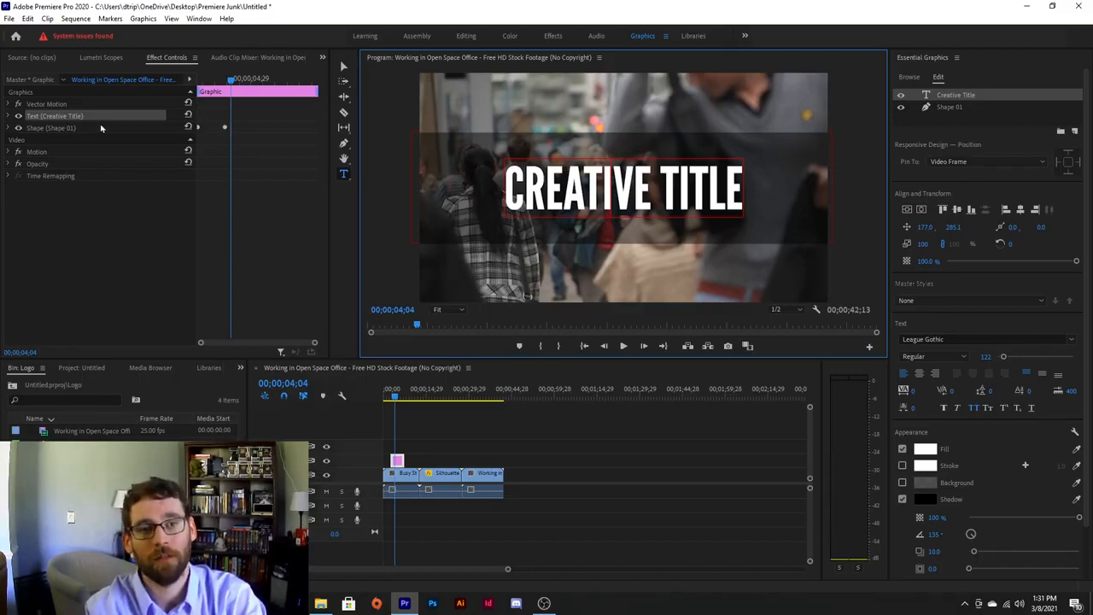
# Scrub to preview the title and expand the title layer's properties in Effect Controls.
pyautogui.click(227, 80)
pyautogui.moveTo(227, 80)
pyautogui.mouseDown()
pyautogui.moveTo(211, 81)
pyautogui.moveTo(234, 85)
pyautogui.moveTo(215, 85)
pyautogui.moveTo(225, 89)
pyautogui.mouseUp()
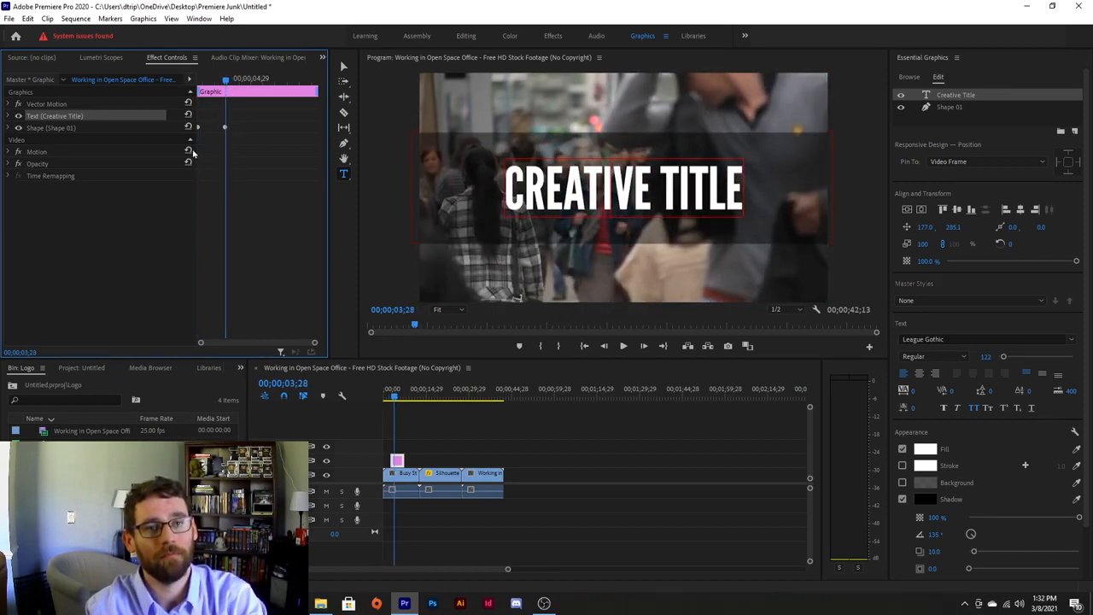
pyautogui.click(8, 116)
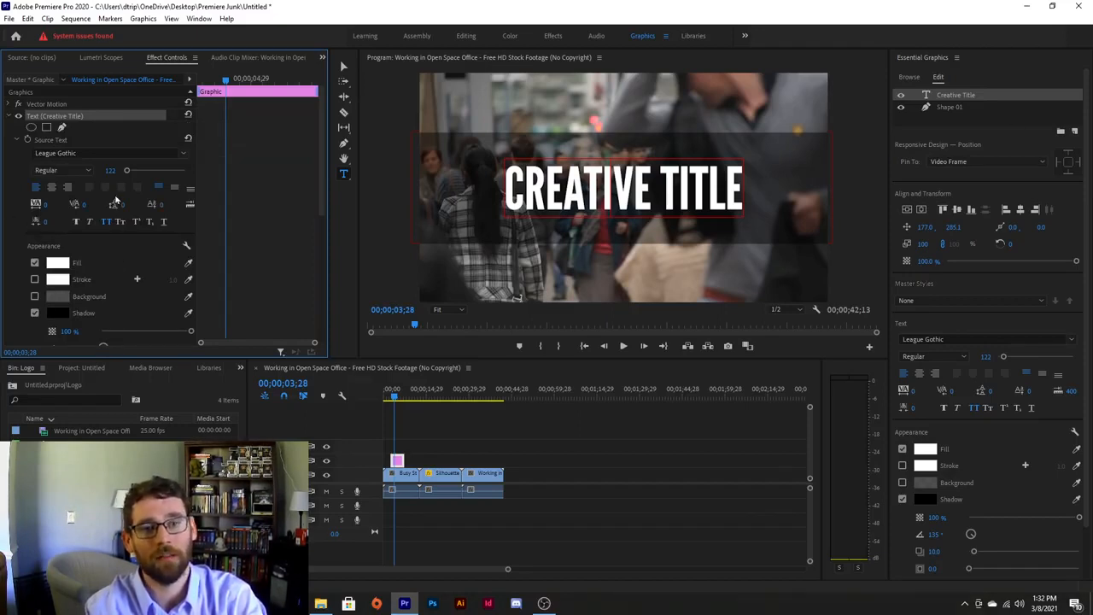
pyautogui.scroll(-8, 102, 191)
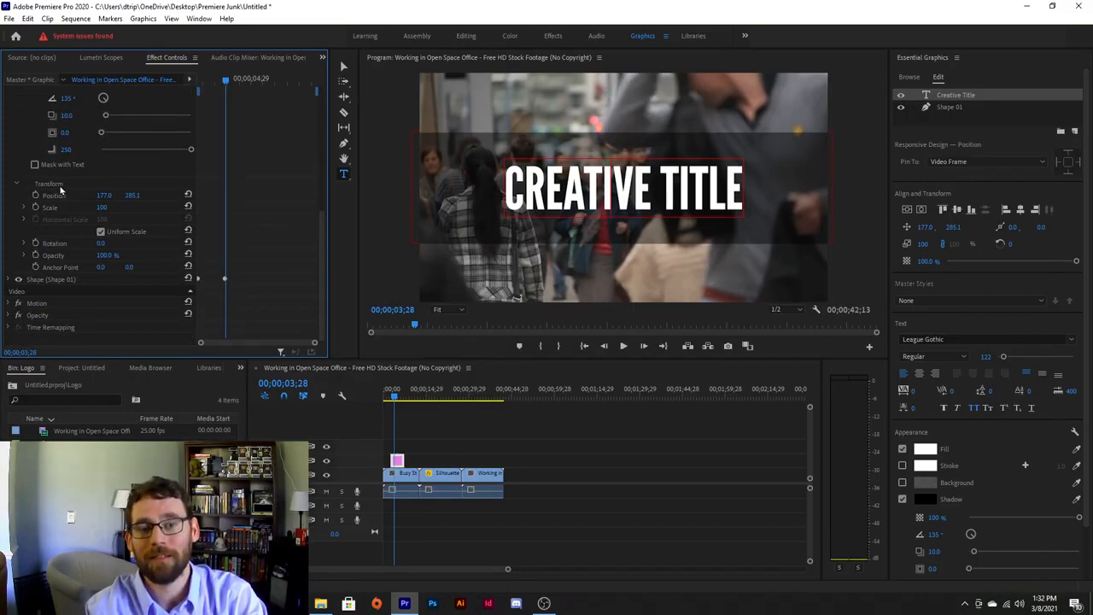
pyautogui.scroll(2, 60, 189)
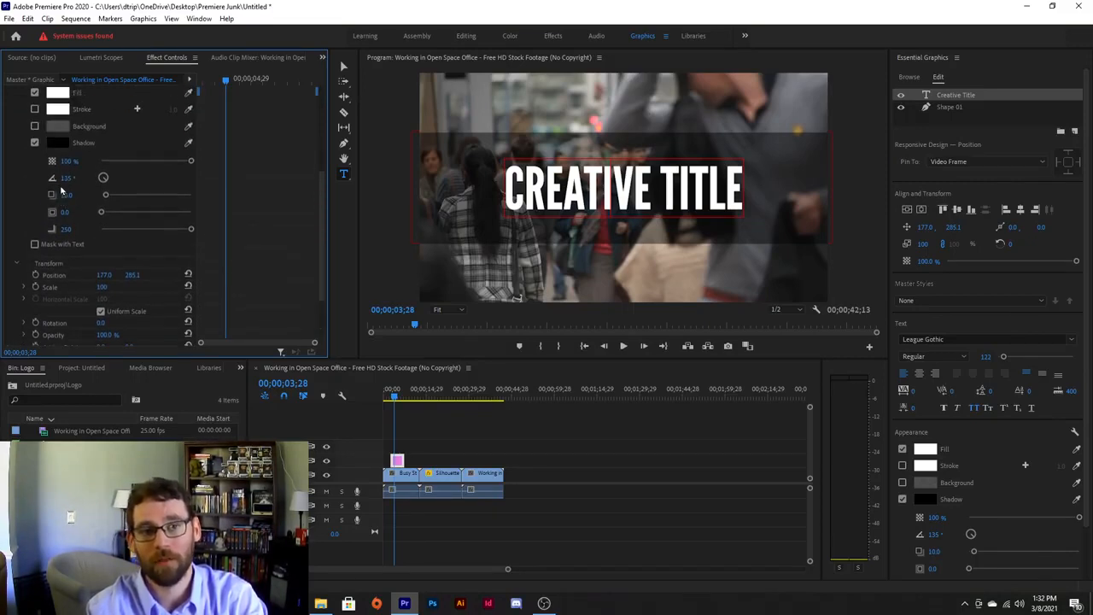
pyautogui.scroll(-1, 51, 275)
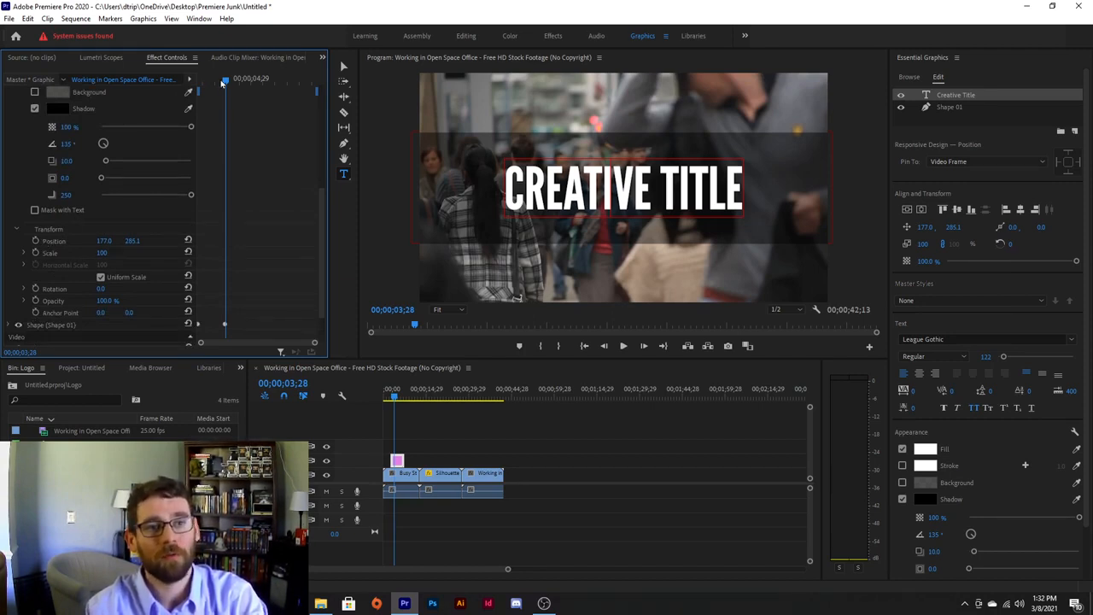
# Keyframe Position centred at 4;19 and off-frame left at 3;28, then play it back.
pyautogui.moveTo(227, 81); pyautogui.dragTo(243, 78)
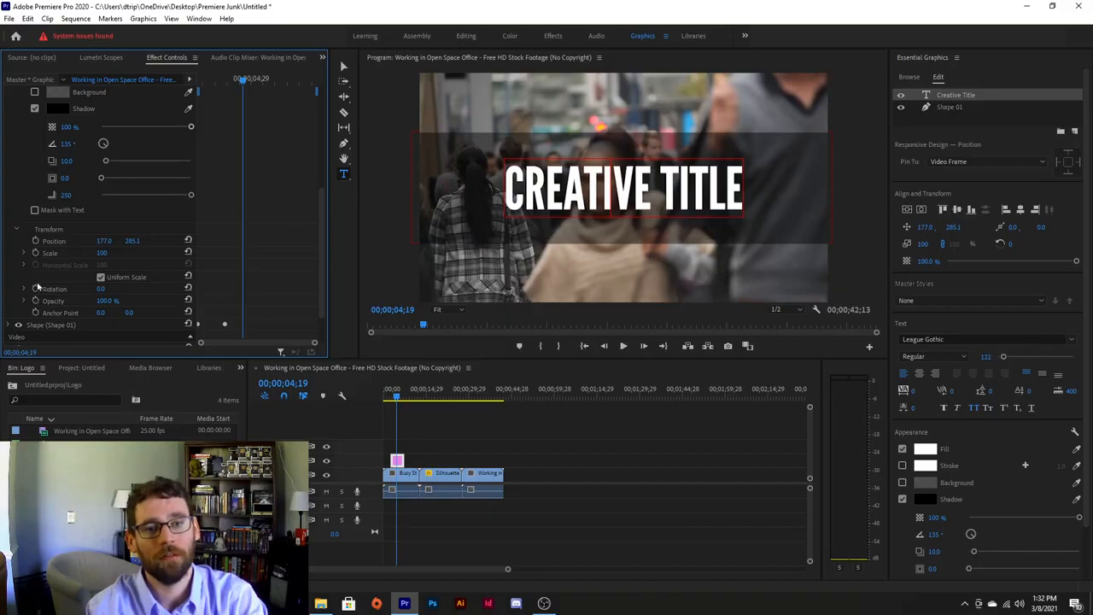
pyautogui.click(36, 242)
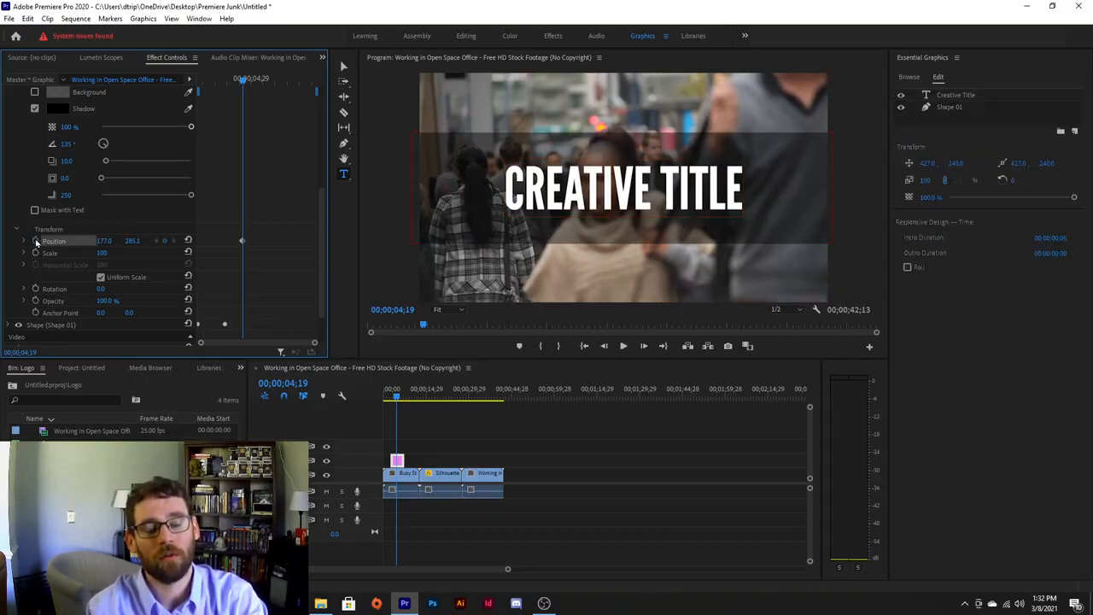
pyautogui.moveTo(239, 80); pyautogui.dragTo(223, 84)
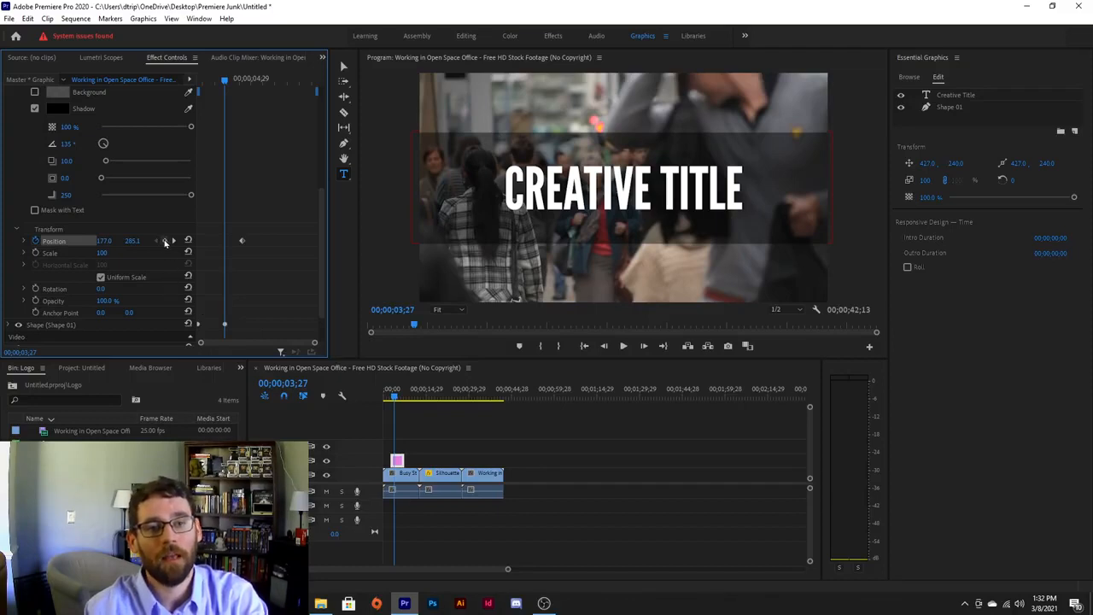
pyautogui.moveTo(132, 240); pyautogui.dragTo(17, 240)
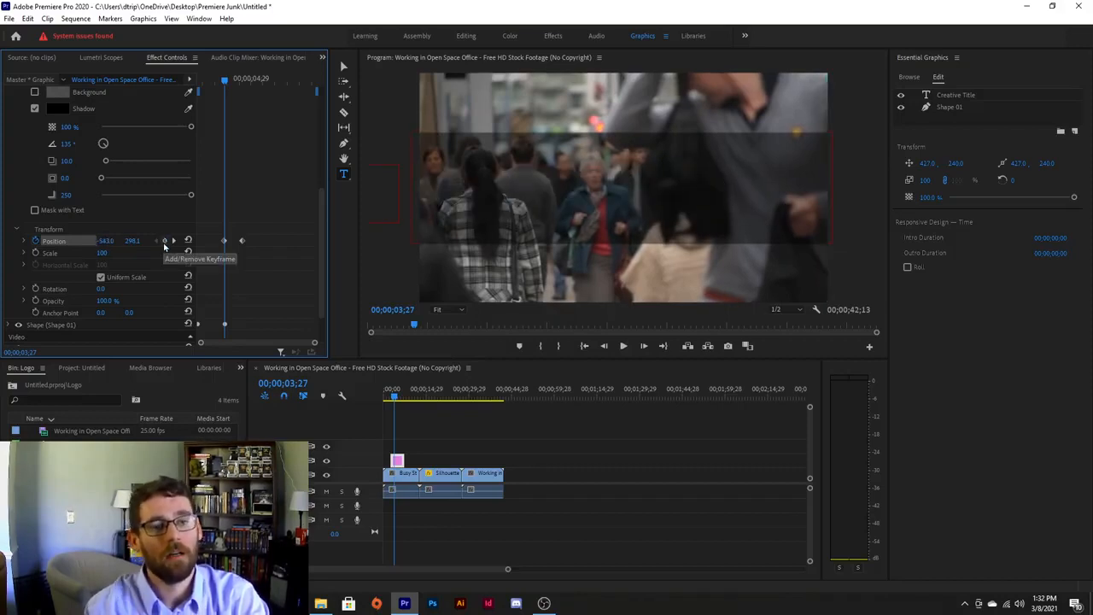
pyautogui.moveTo(218, 80); pyautogui.dragTo(199, 79)
pyautogui.press('space')
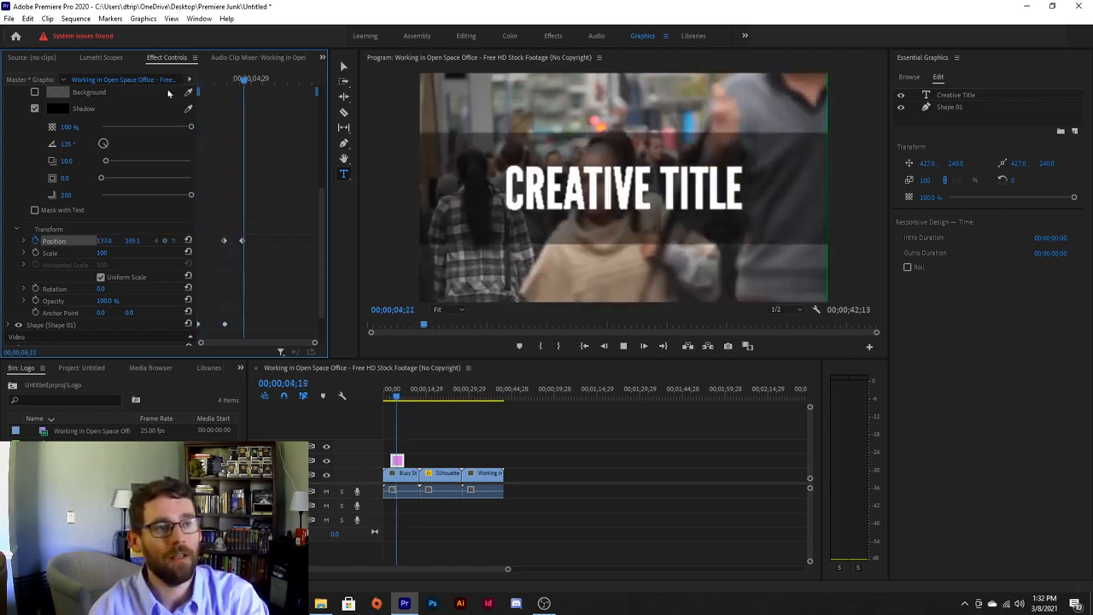
pyautogui.press('space')
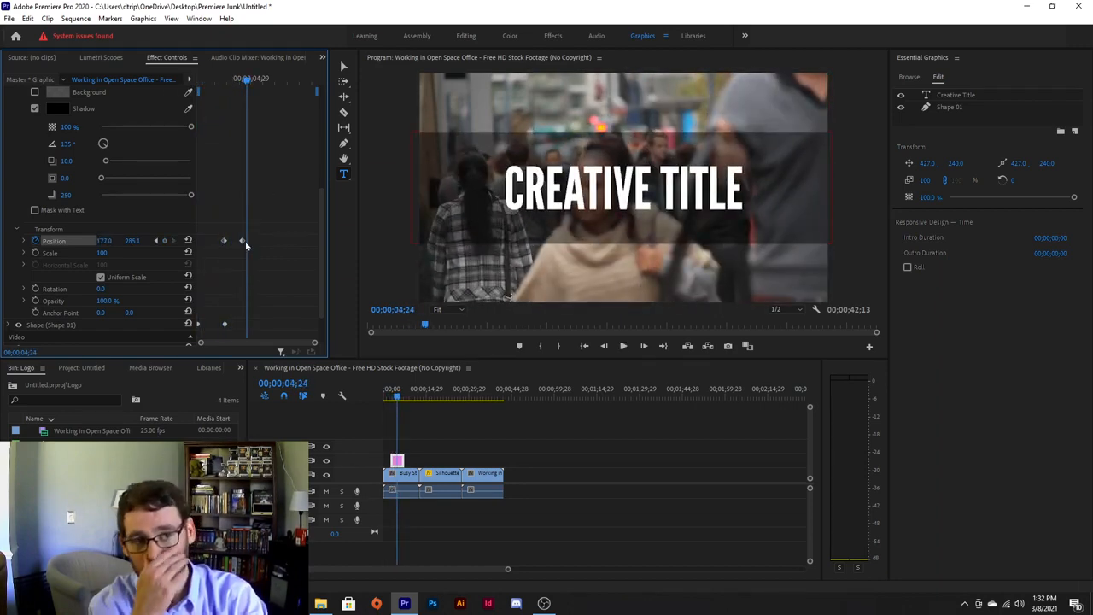
# Apply an ease-in to the end Position keyframe and preview the slide-in.
pyautogui.rightClick(242, 244)
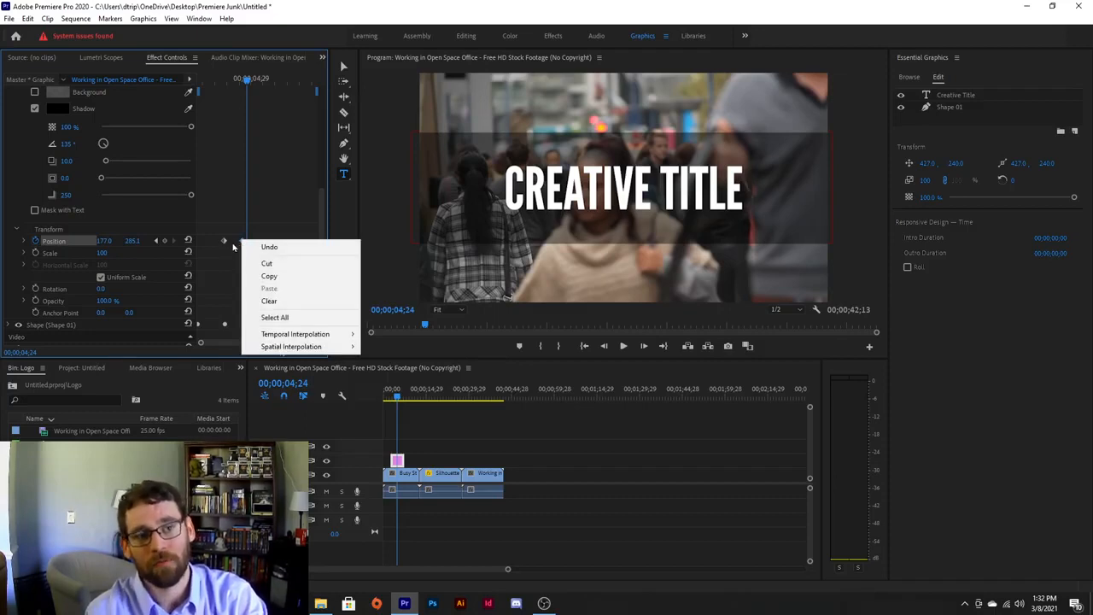
pyautogui.click(251, 244)
pyautogui.rightClick(242, 245)
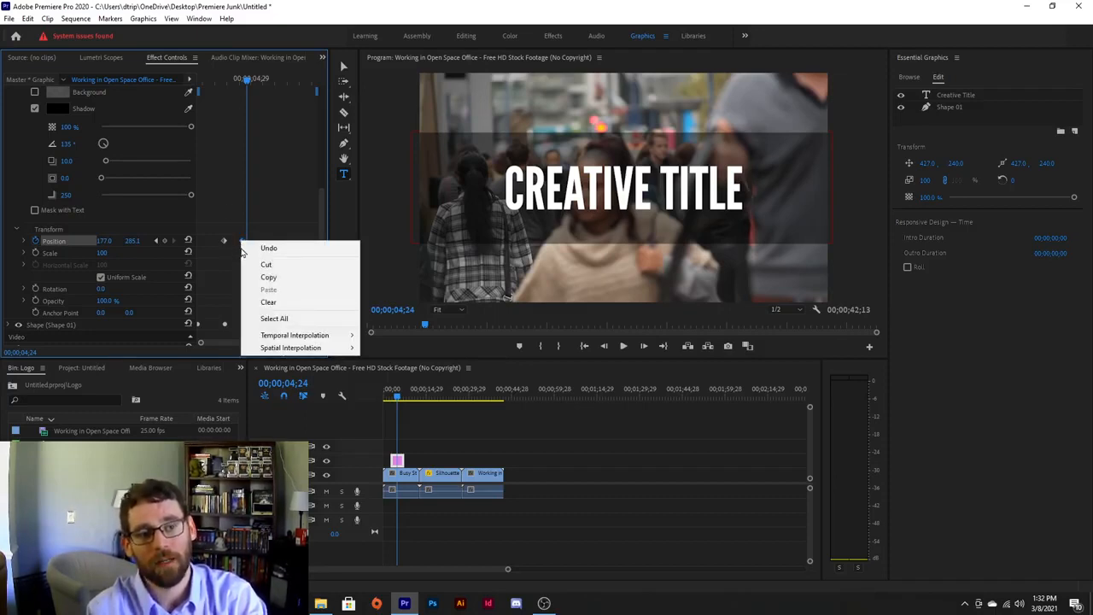
pyautogui.moveTo(296, 339)
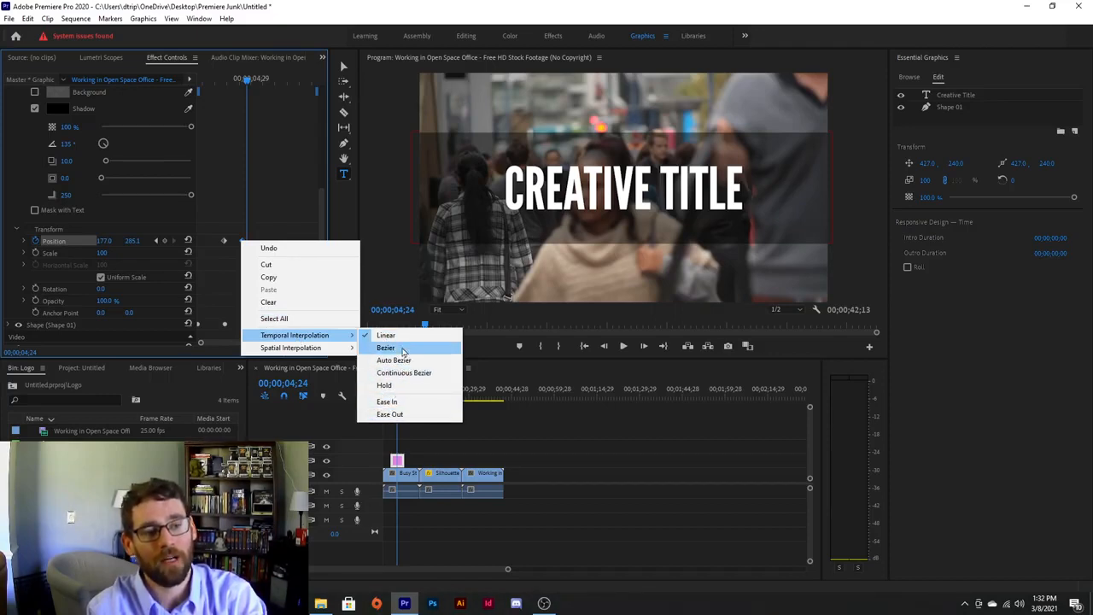
pyautogui.click(395, 405)
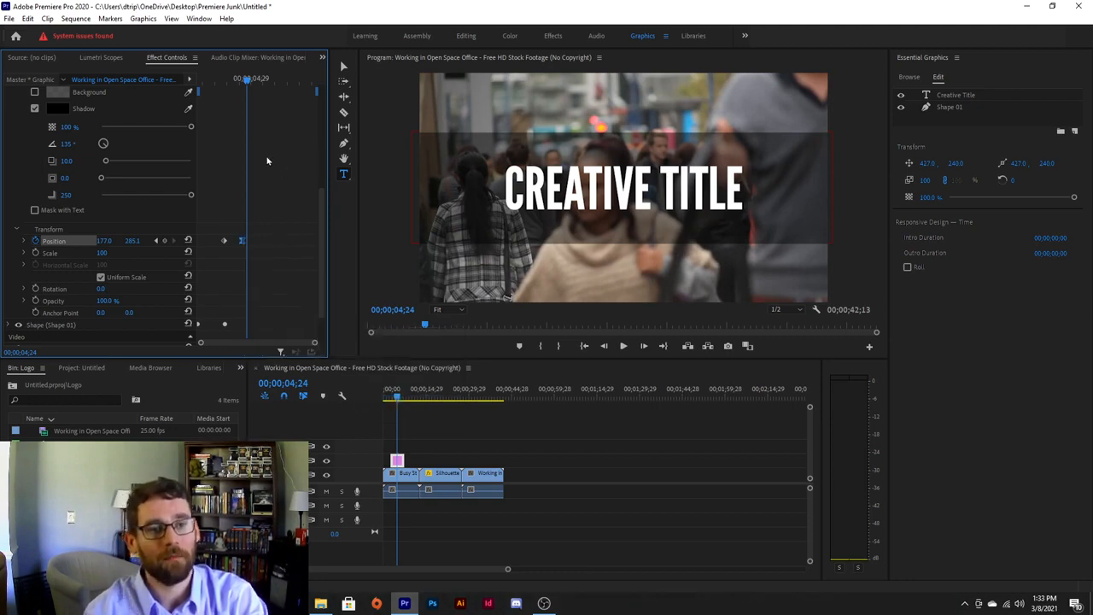
pyautogui.moveTo(248, 83); pyautogui.dragTo(205, 82)
pyautogui.press('space')
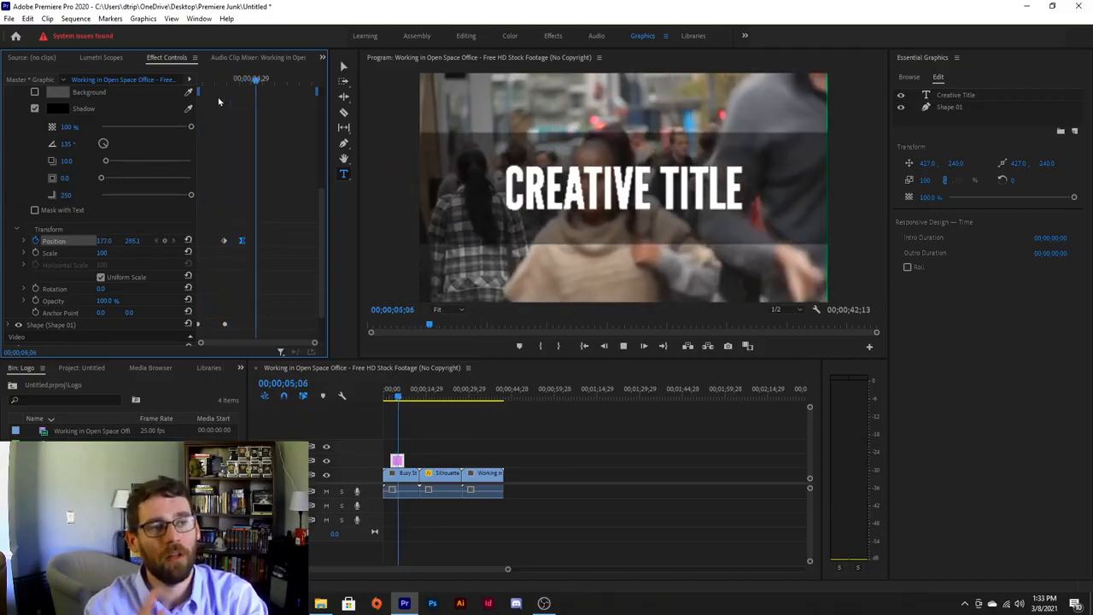
pyautogui.press('space')
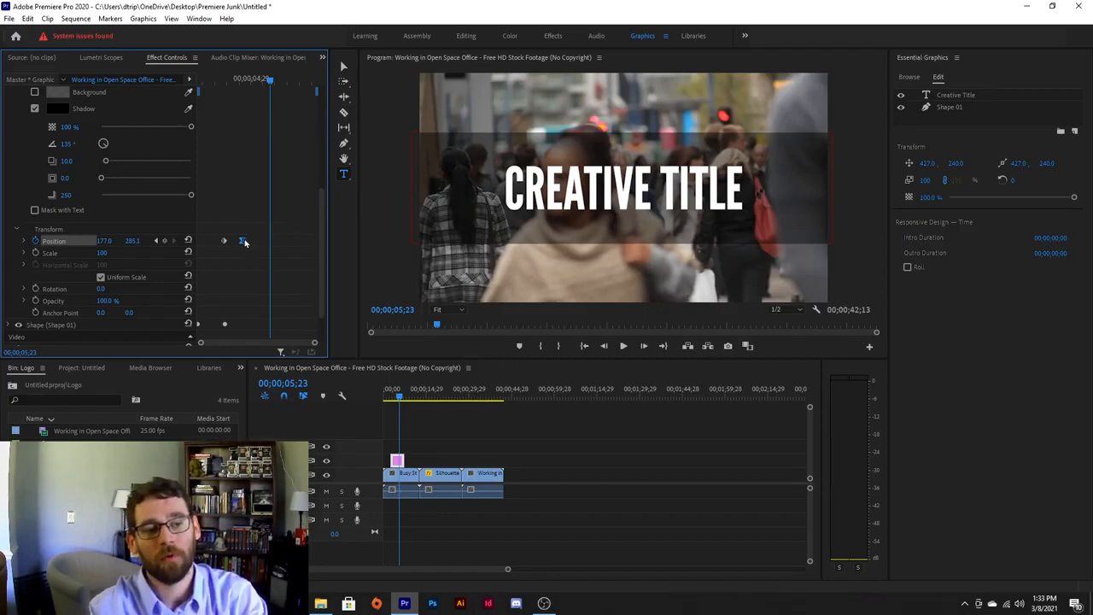
# Shift the end Position keyframe later and replay to check the timing.
pyautogui.moveTo(243, 241); pyautogui.dragTo(272, 243)
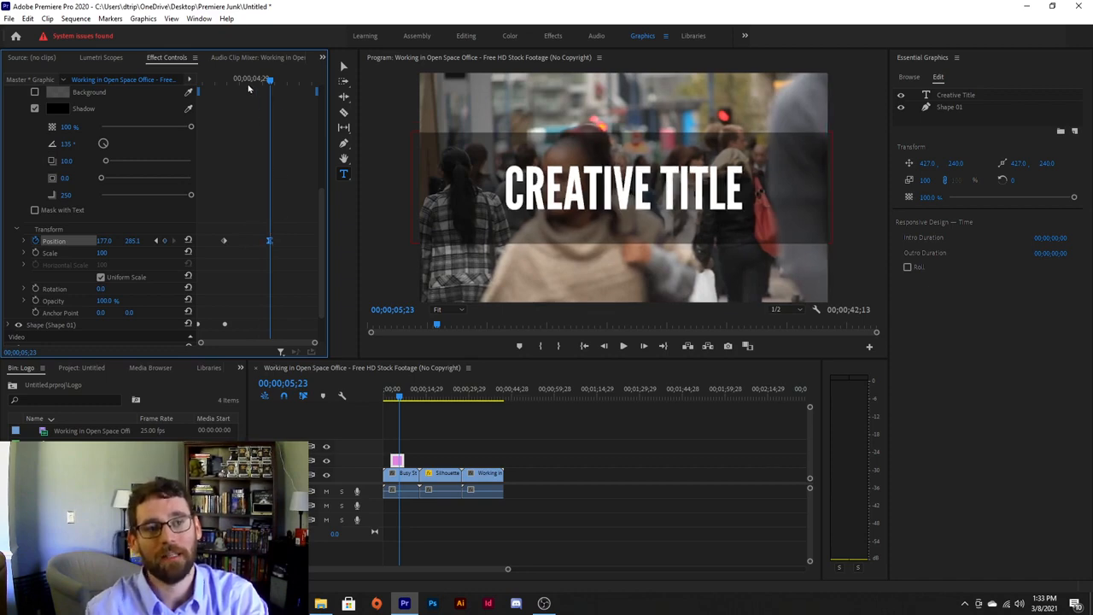
pyautogui.moveTo(270, 80); pyautogui.dragTo(227, 80)
pyautogui.press('space')
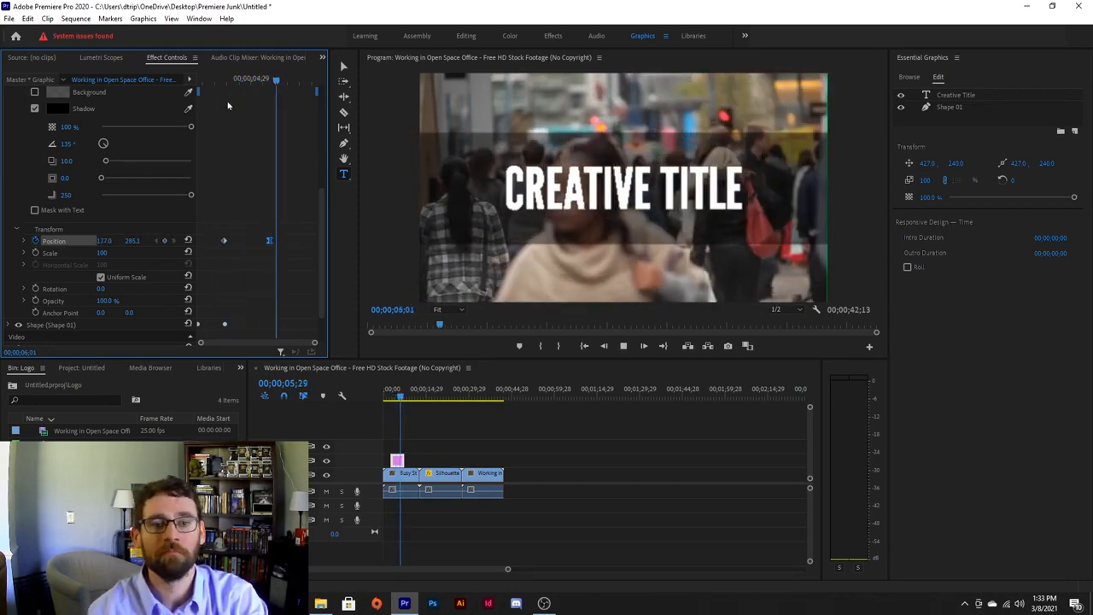
pyautogui.press('space')
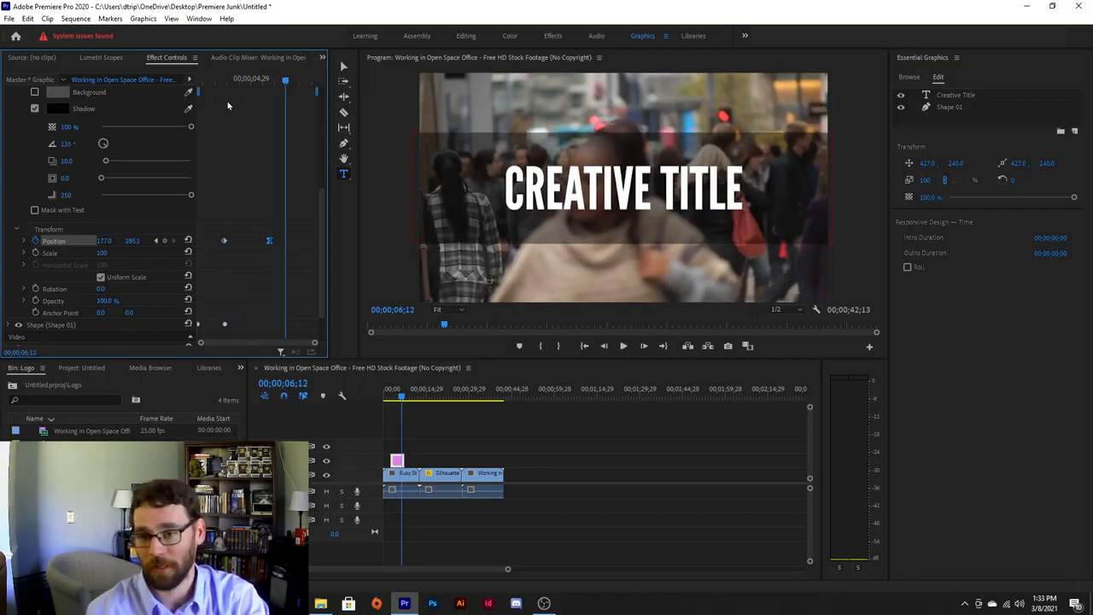
# Move the Creative Title graphic clip earlier, set the playhead to 00;00;05;06, and deselect.
pyautogui.click(397, 462)
pyautogui.moveTo(397, 462); pyautogui.dragTo(390, 461)
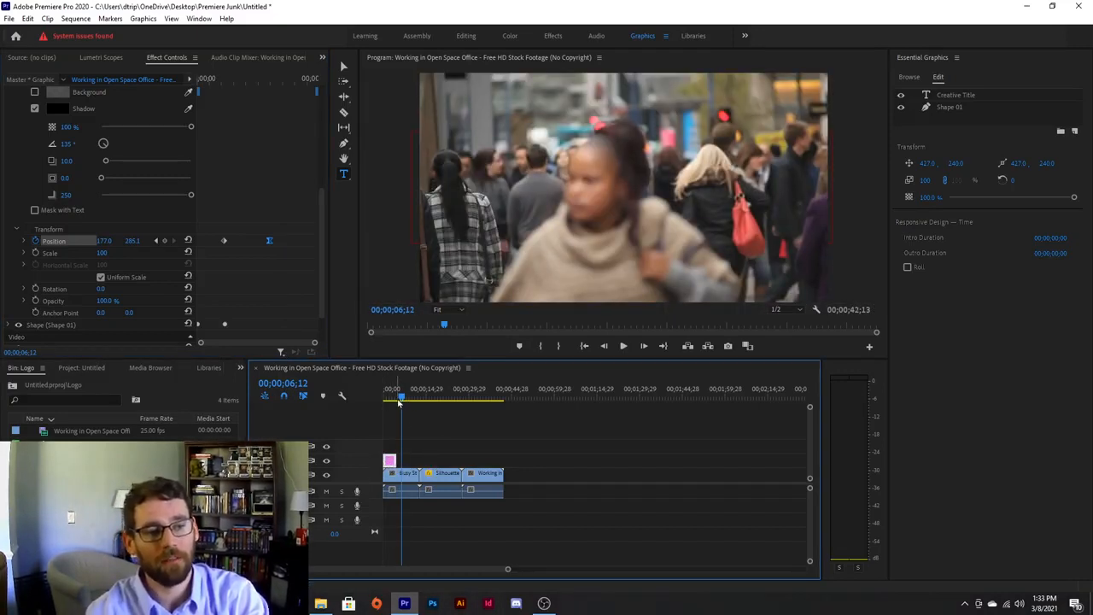
pyautogui.moveTo(402, 400)
pyautogui.mouseDown()
pyautogui.moveTo(356, 403)
pyautogui.moveTo(389, 399)
pyautogui.moveTo(398, 412)
pyautogui.mouseUp()
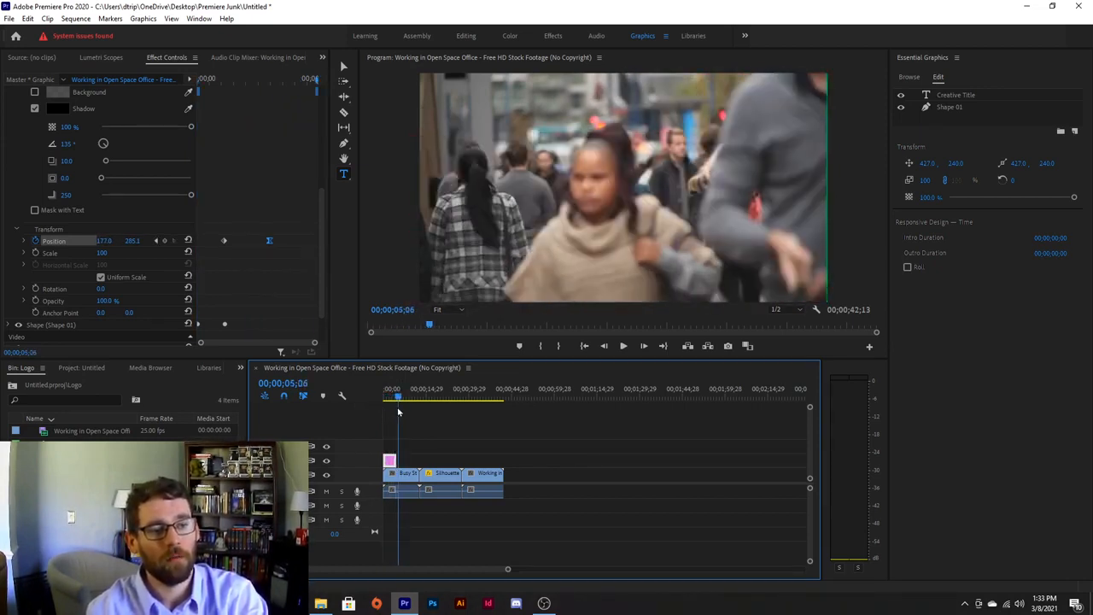
pyautogui.click(424, 445)
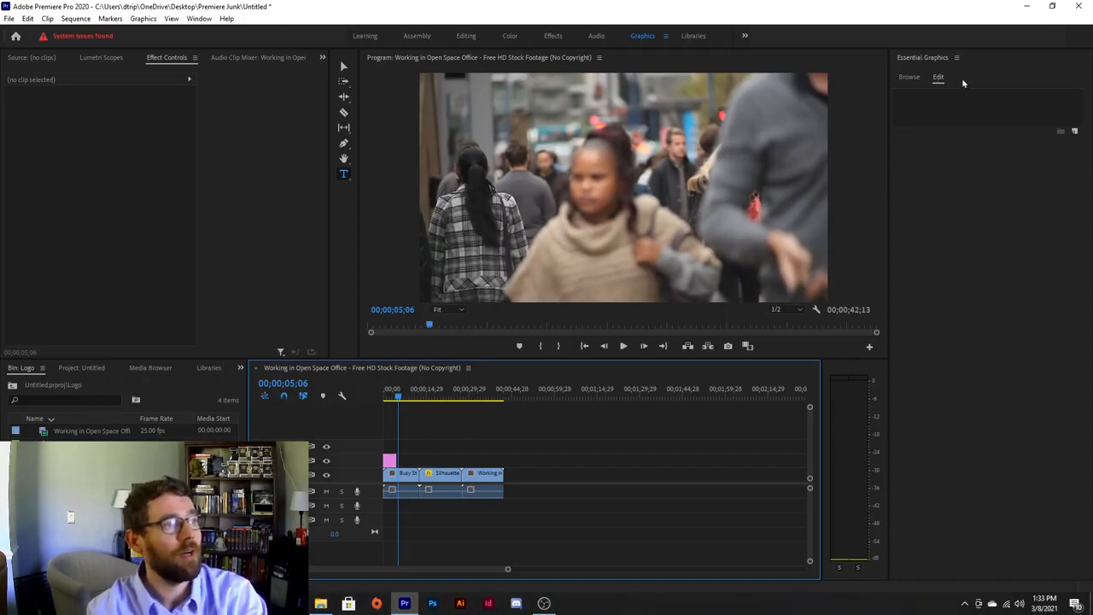
# Add a new text layer and centre the 'NEW TEXT LAYER' text in the frame.
pyautogui.click(1075, 132)
pyautogui.click(1074, 110)
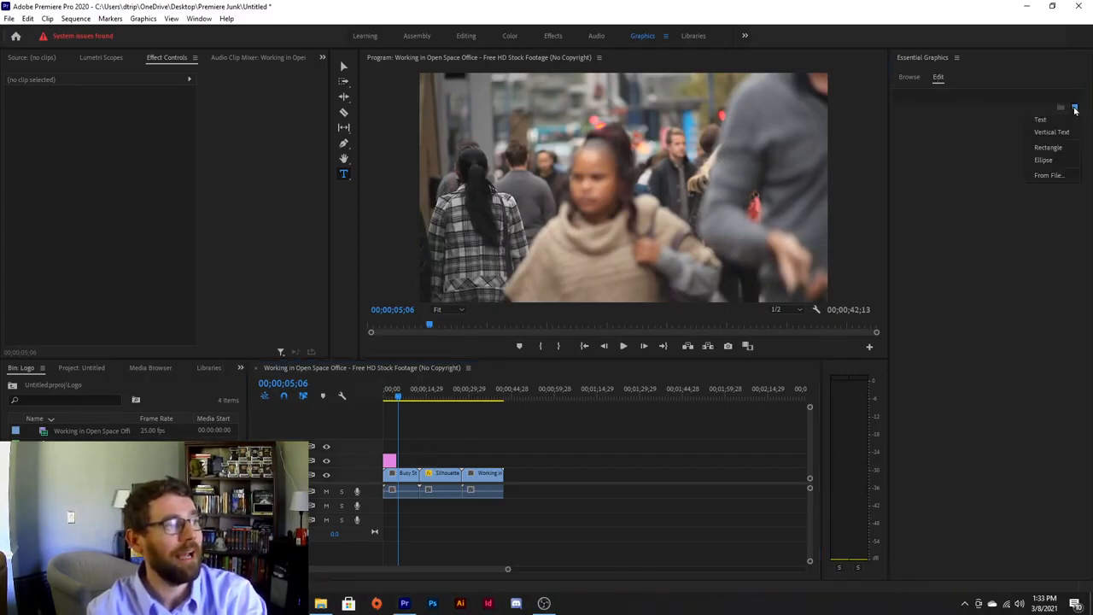
pyautogui.click(1042, 115)
pyautogui.click(749, 169)
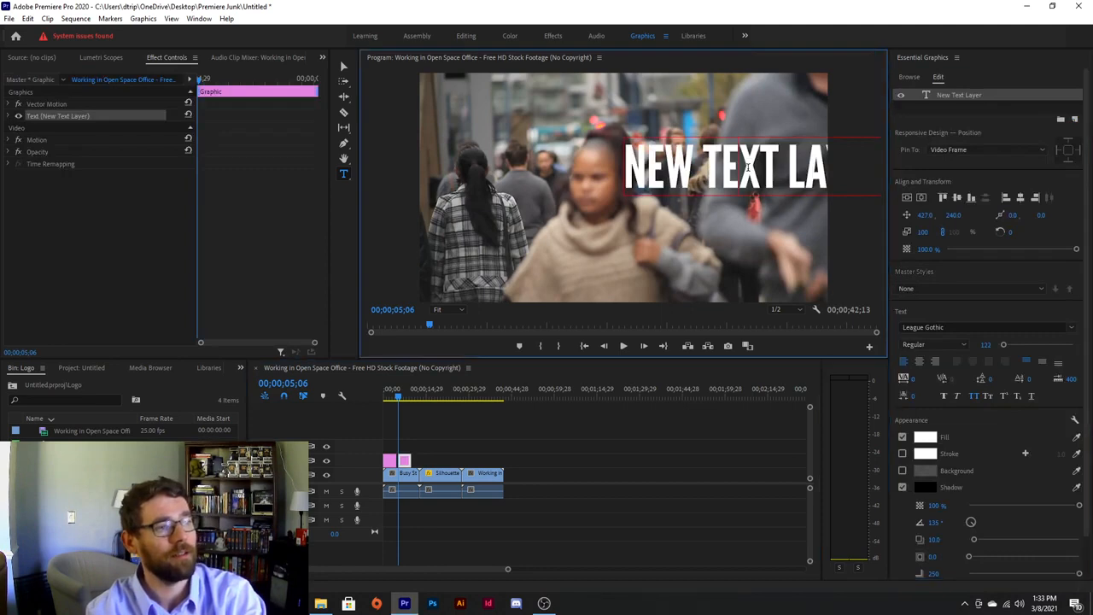
pyautogui.press('v')
pyautogui.moveTo(701, 164); pyautogui.dragTo(539, 181)
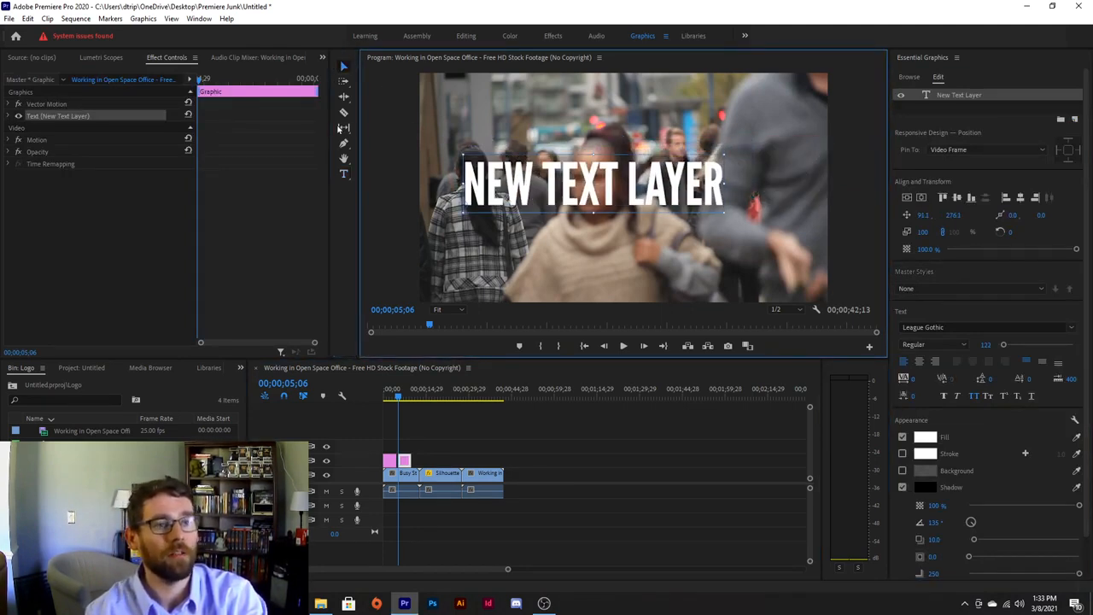
# Break the text so NEW, TEXT and LAYER sit on three separate lines.
pyautogui.click(344, 175)
pyautogui.click(542, 181)
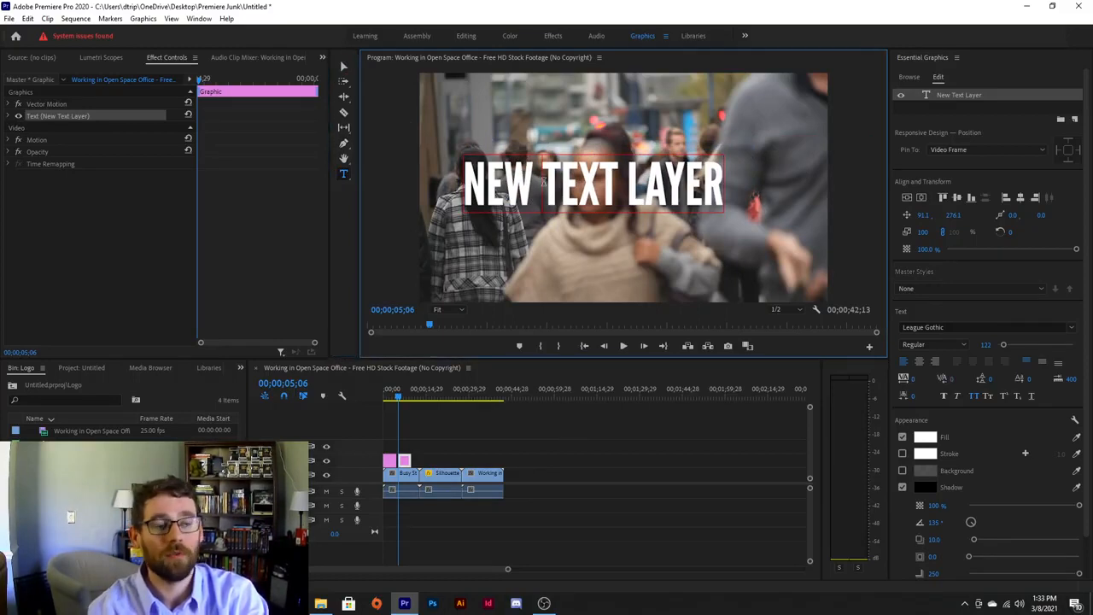
pyautogui.press('BackSpace')
pyautogui.press('Return')
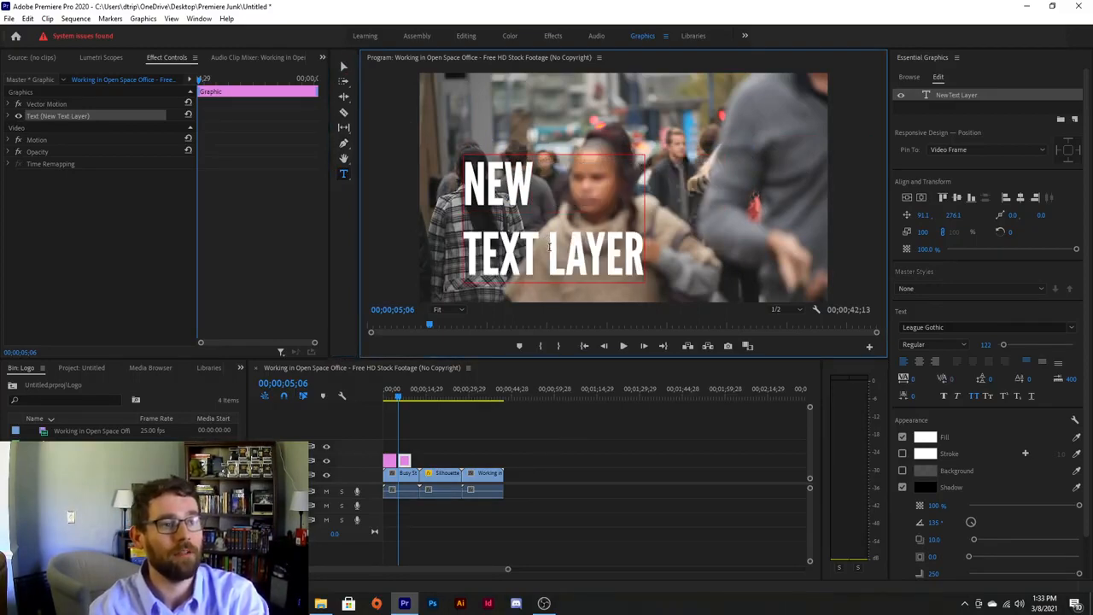
pyautogui.click(549, 247)
pyautogui.press('Return')
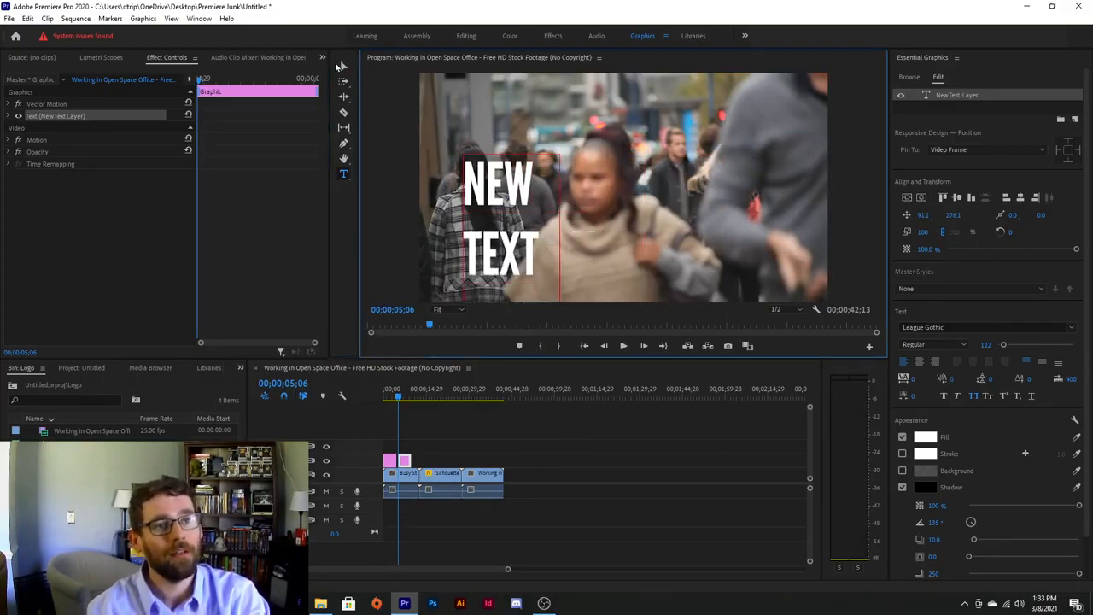
# Move the three-line text up so all lines fit, then select all its text.
pyautogui.click(342, 66)
pyautogui.click(489, 195)
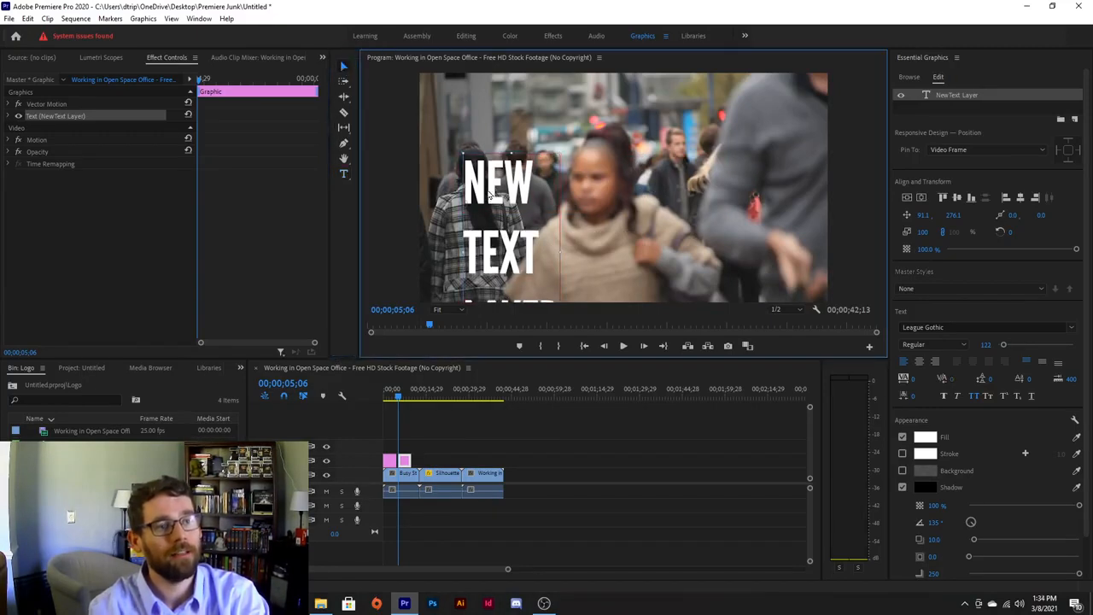
pyautogui.moveTo(489, 194); pyautogui.dragTo(512, 134)
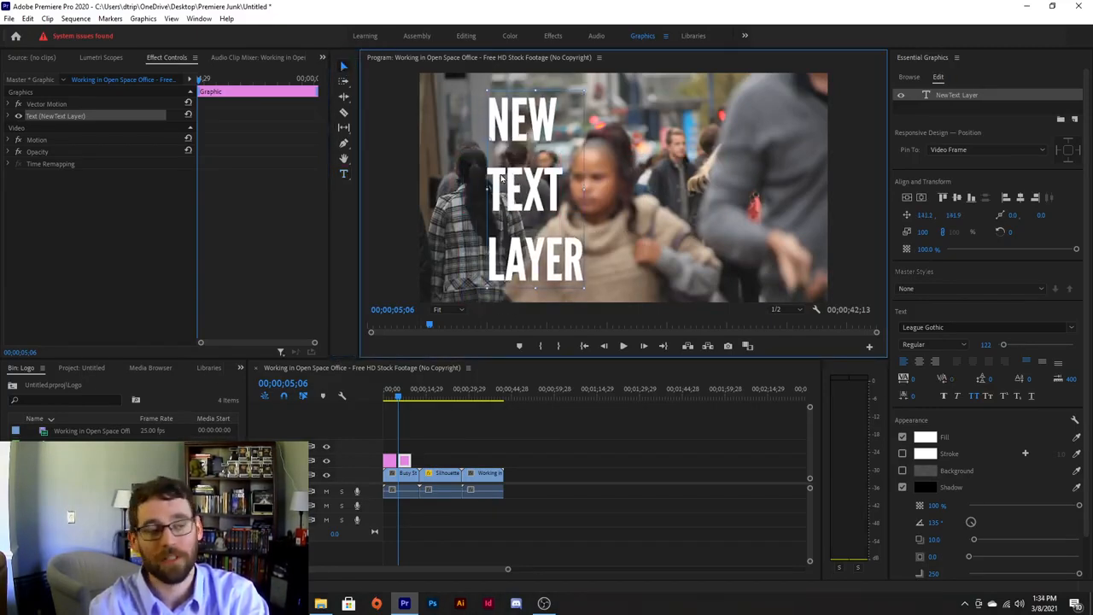
pyautogui.doubleClick(520, 204)
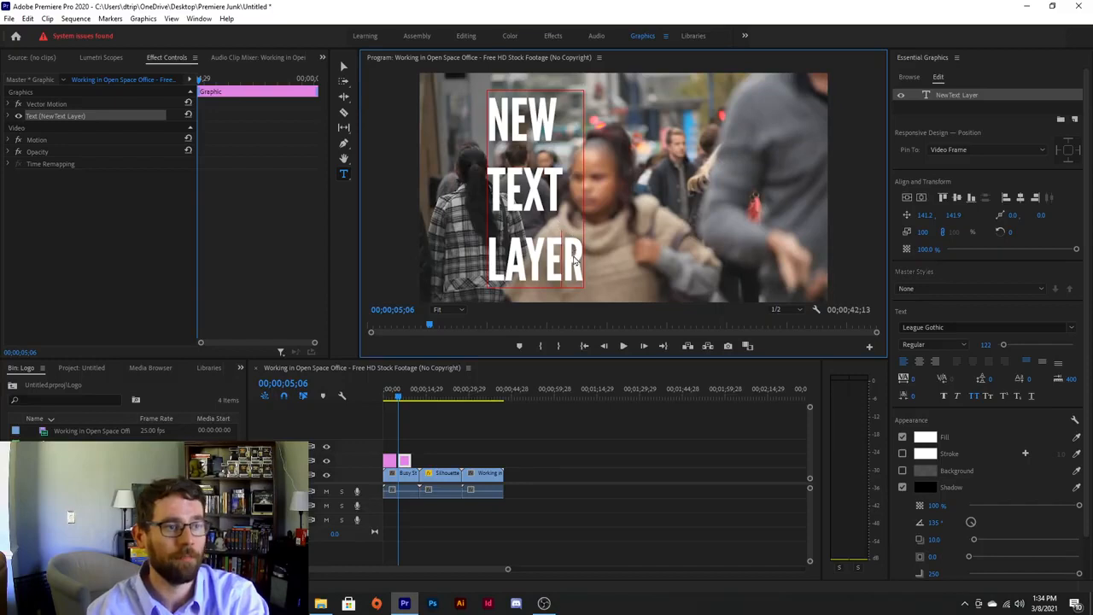
pyautogui.hotkey('ctrl', 'a')
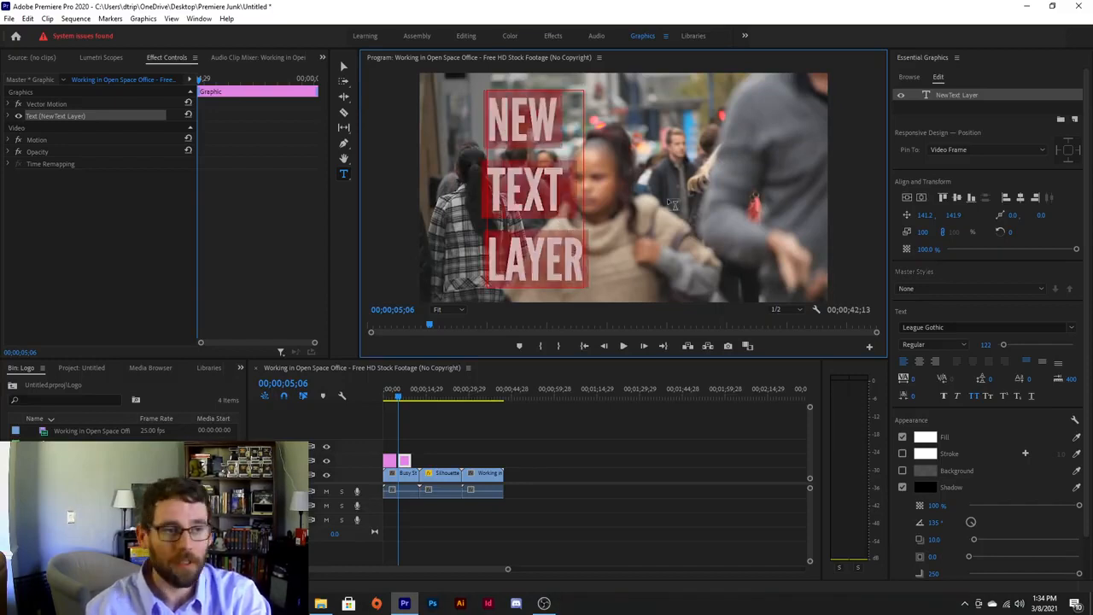
# Restyle the title in Impact at size 169 with tighter leading, and shift it slightly left.
pyautogui.click(941, 327)
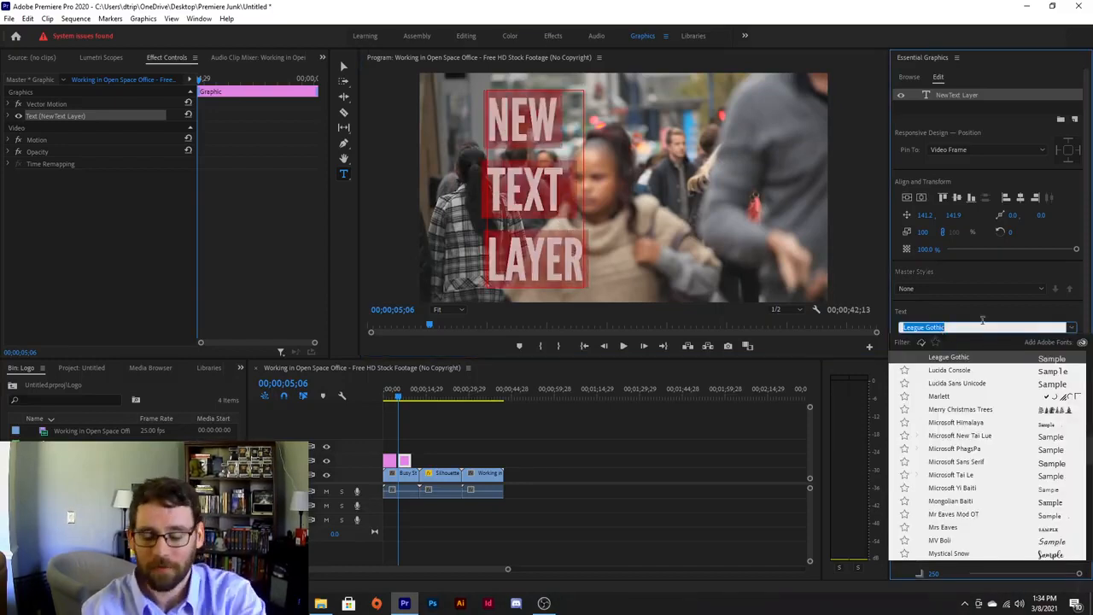
pyautogui.write('Impa')
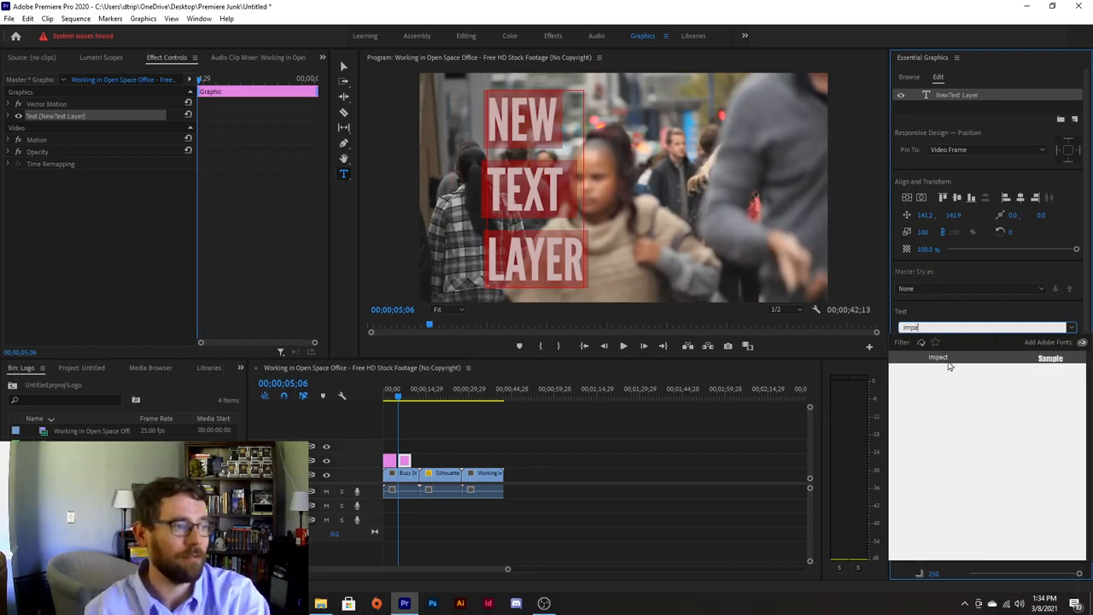
pyautogui.click(945, 361)
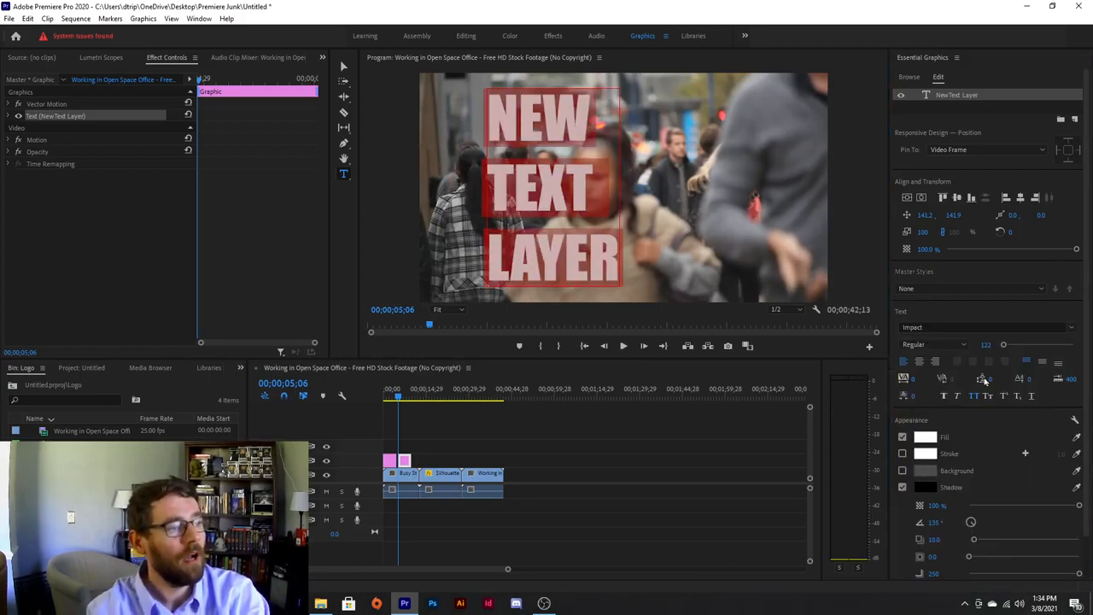
pyautogui.click(989, 380)
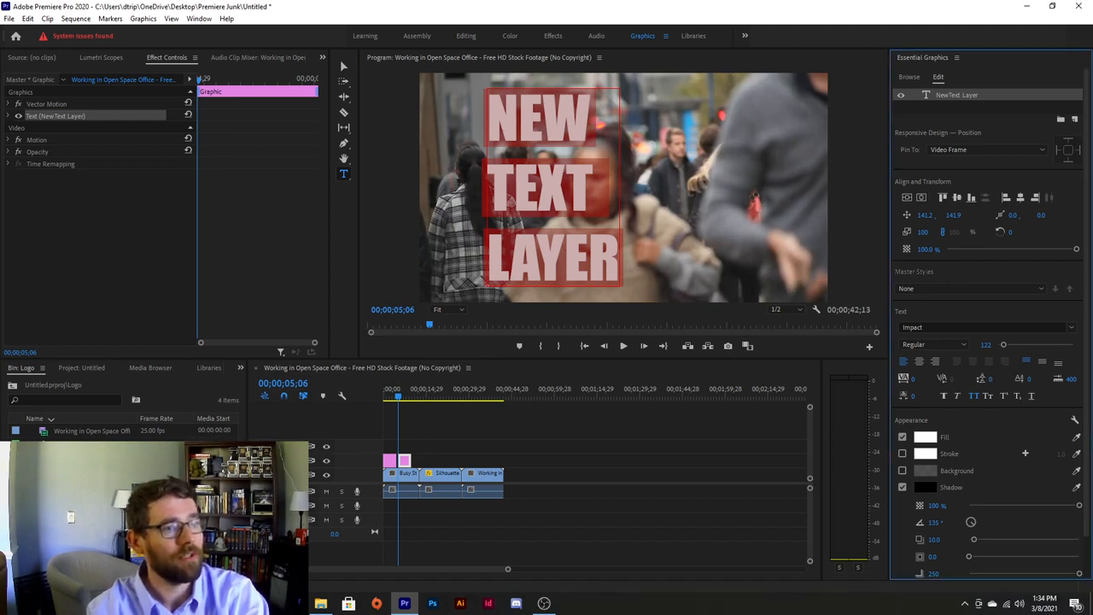
pyautogui.moveTo(989, 380); pyautogui.dragTo(969, 380)
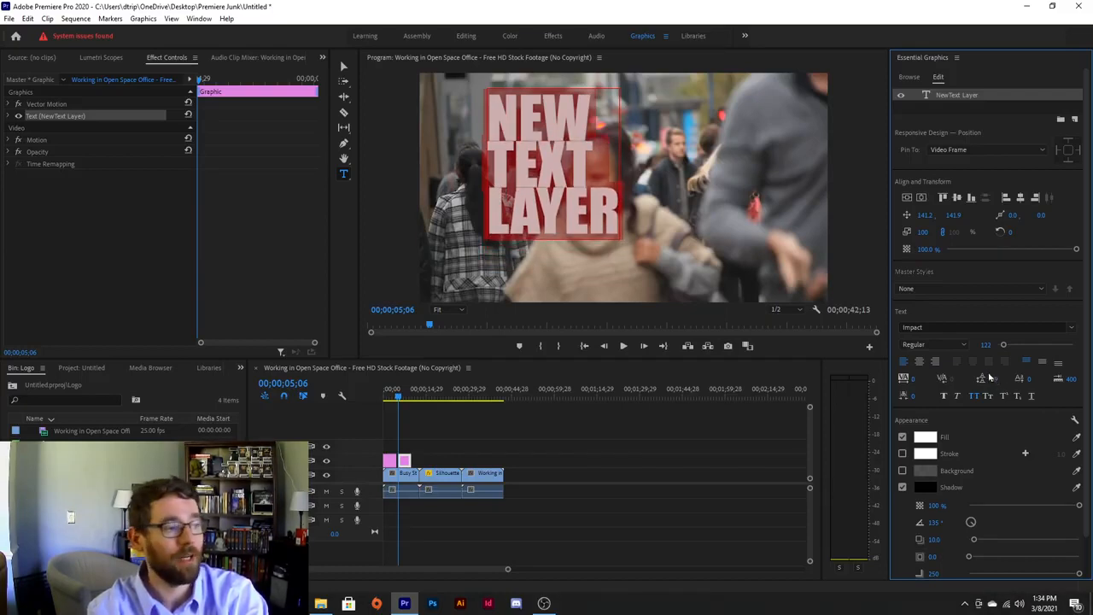
pyautogui.moveTo(1007, 345); pyautogui.dragTo(1006, 347)
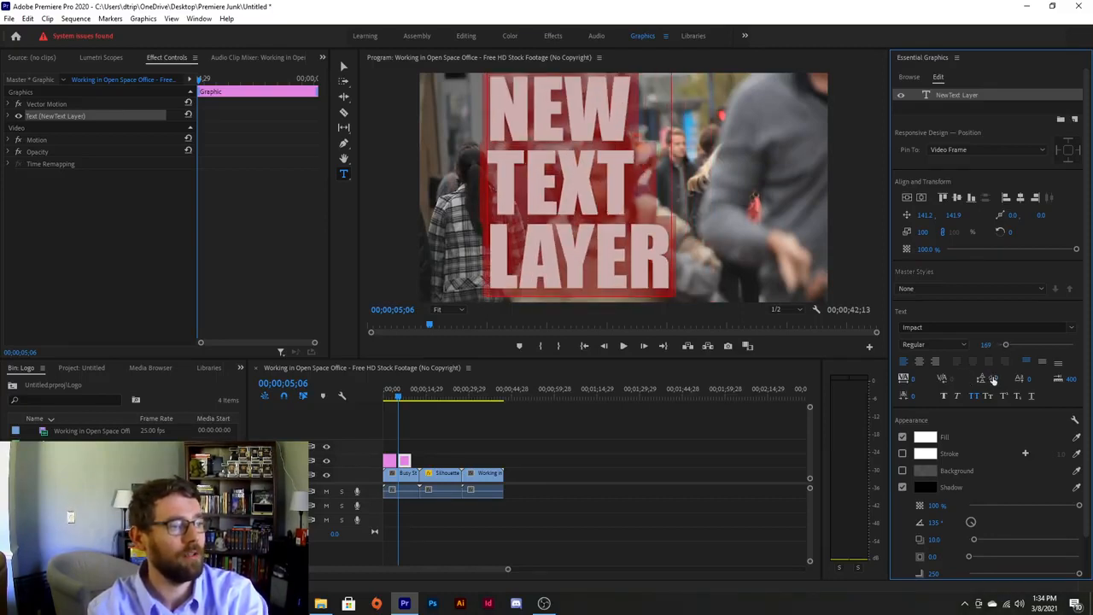
pyautogui.moveTo(993, 378); pyautogui.dragTo(521, 206)
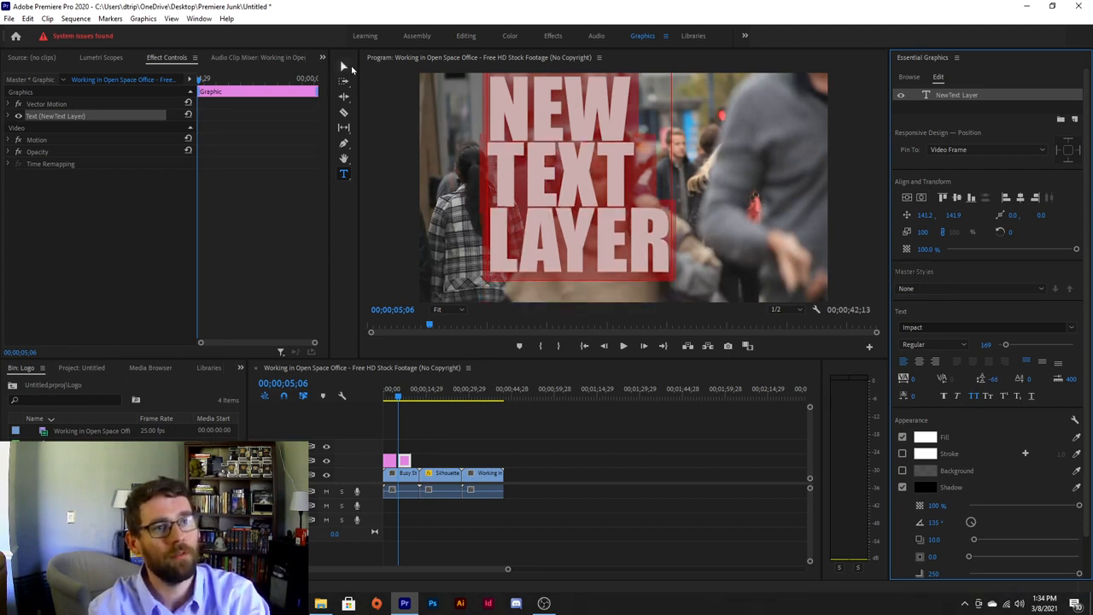
pyautogui.click(343, 67)
pyautogui.moveTo(583, 137); pyautogui.dragTo(557, 150)
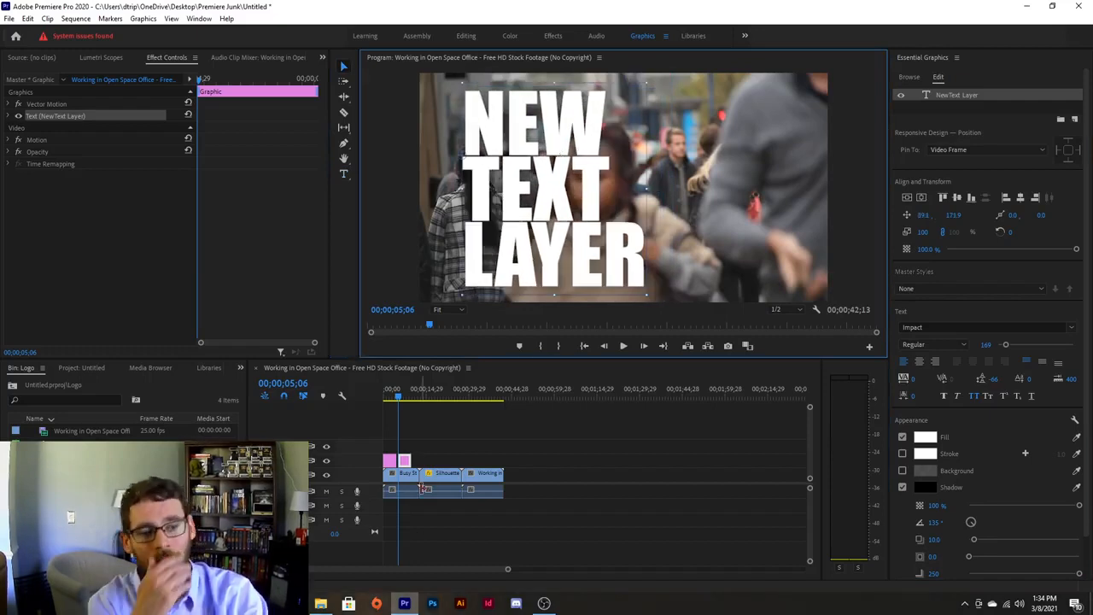
# Find Track Matte Key in the Effects panel and apply it to the Busy Street clip.
pyautogui.click(405, 474)
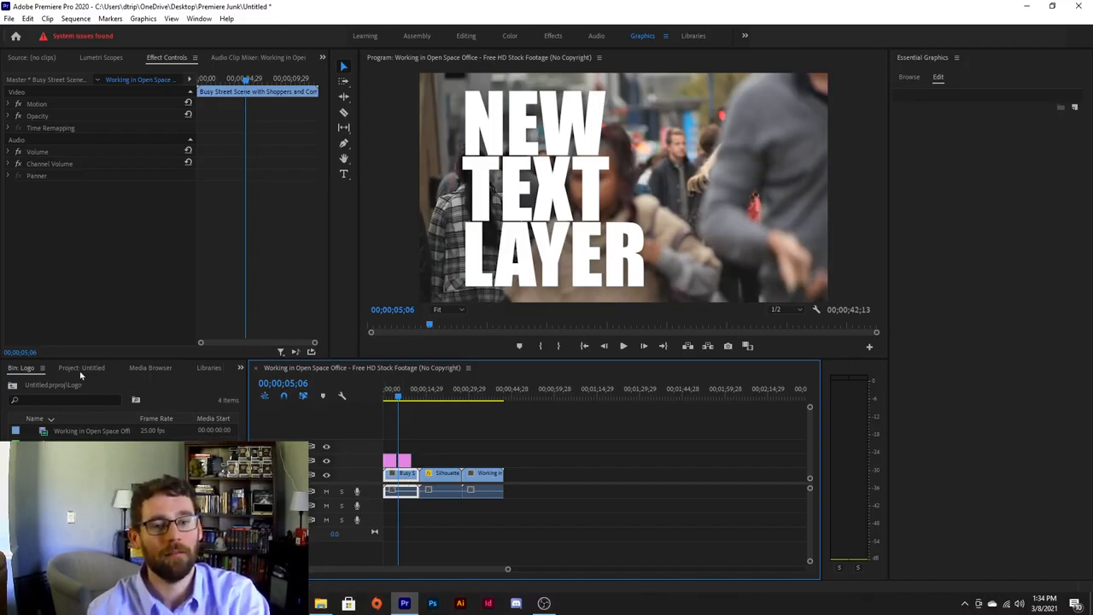
pyautogui.click(240, 368)
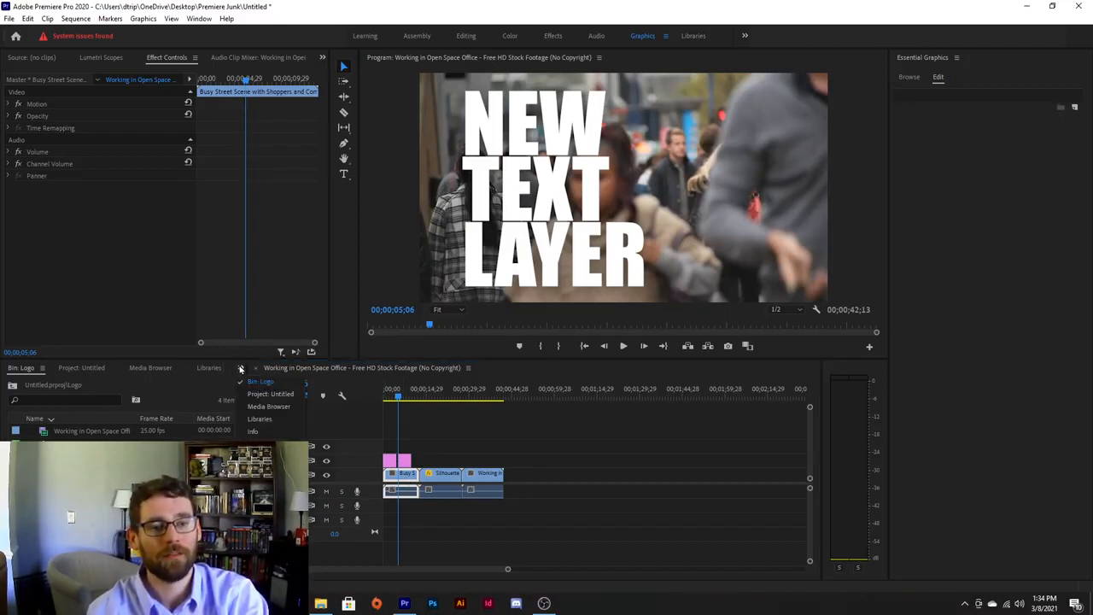
pyautogui.click(260, 443)
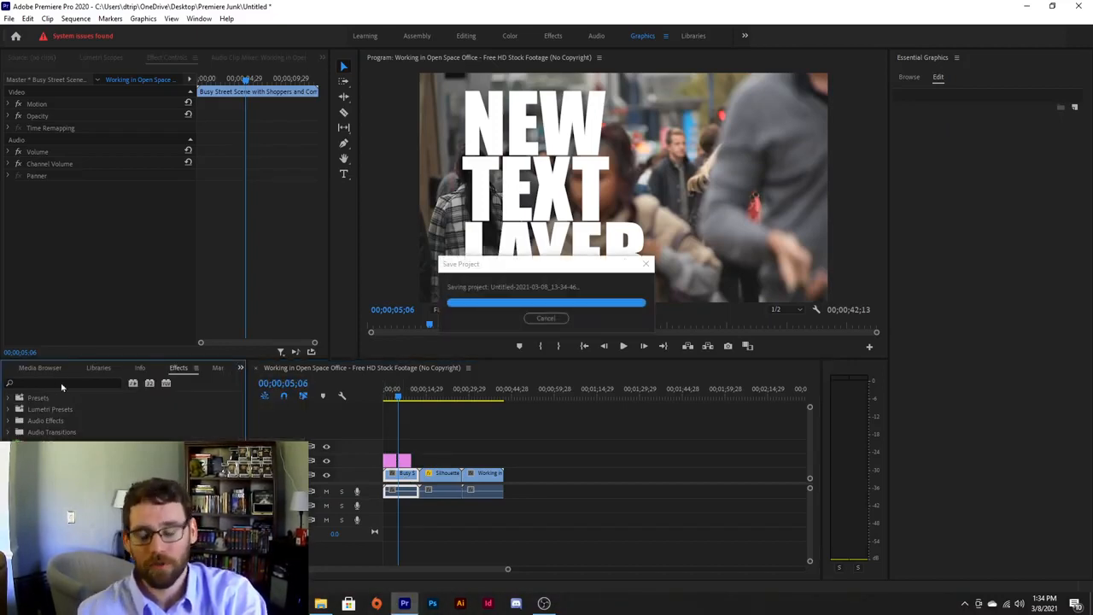
pyautogui.click(82, 382)
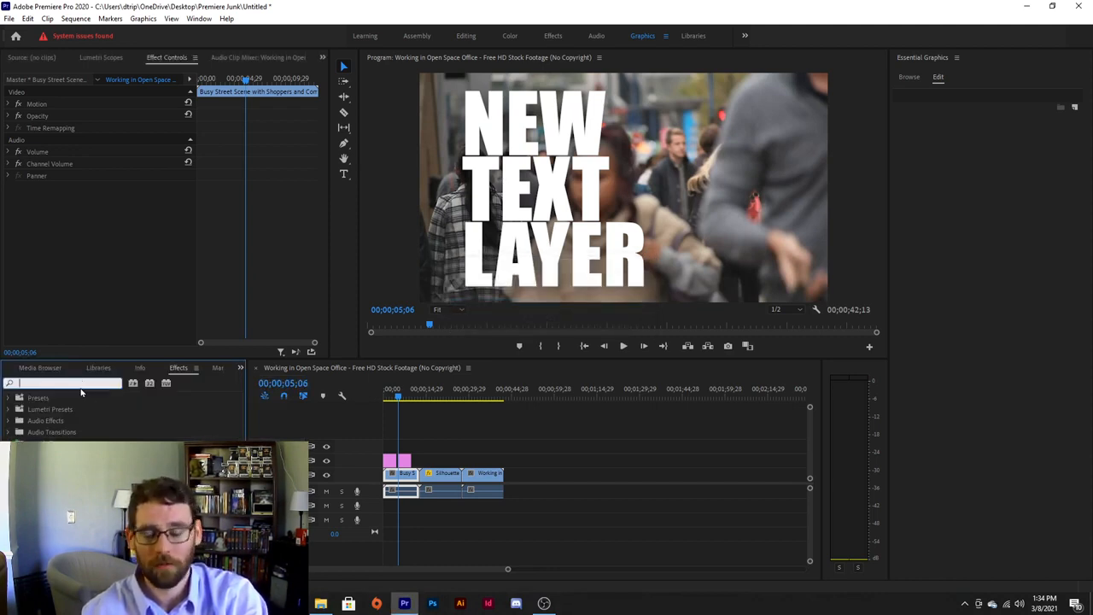
pyautogui.write('tra')
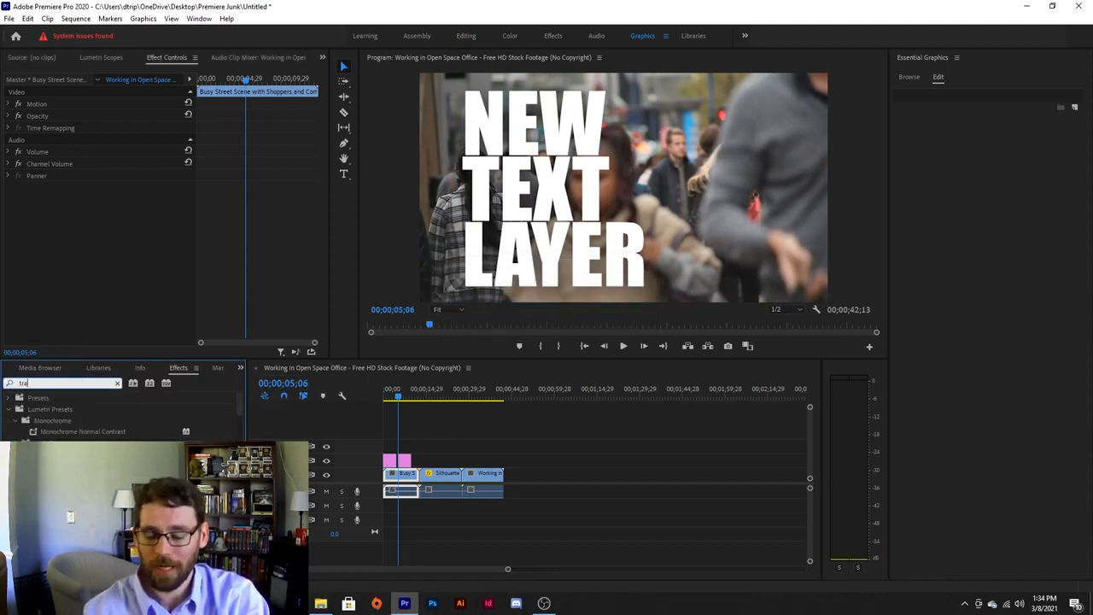
pyautogui.write('n')
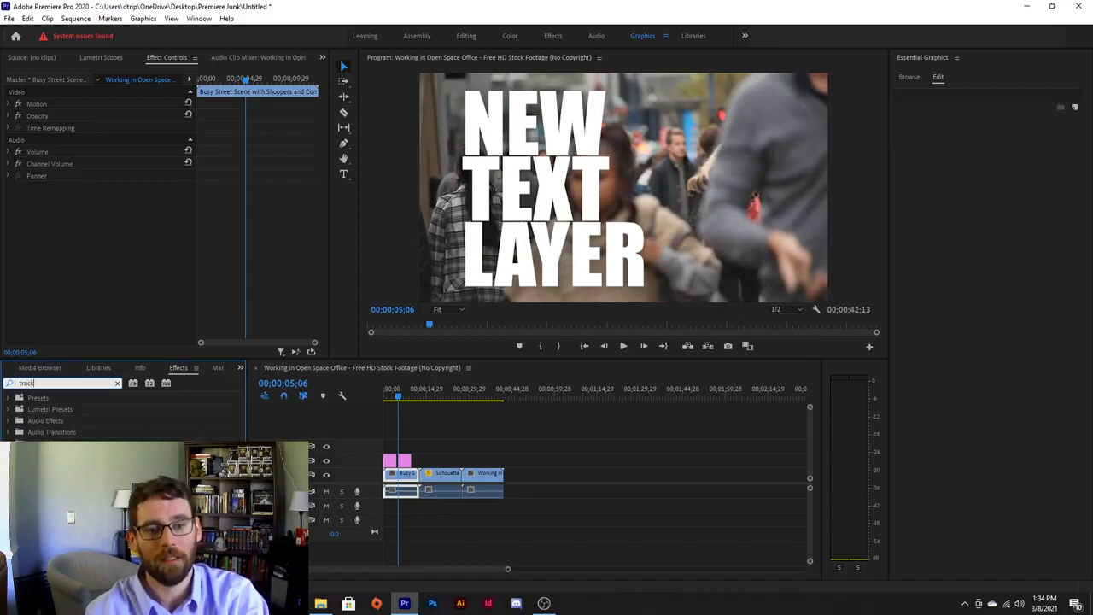
pyautogui.press('Return')
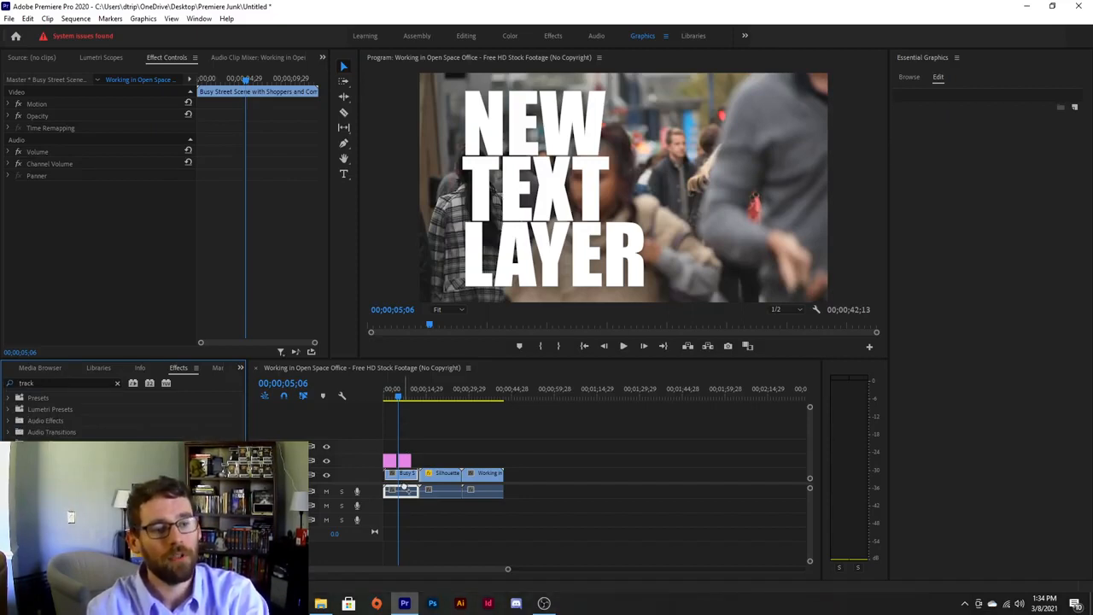
pyautogui.moveTo(405, 475); pyautogui.dragTo(407, 475)
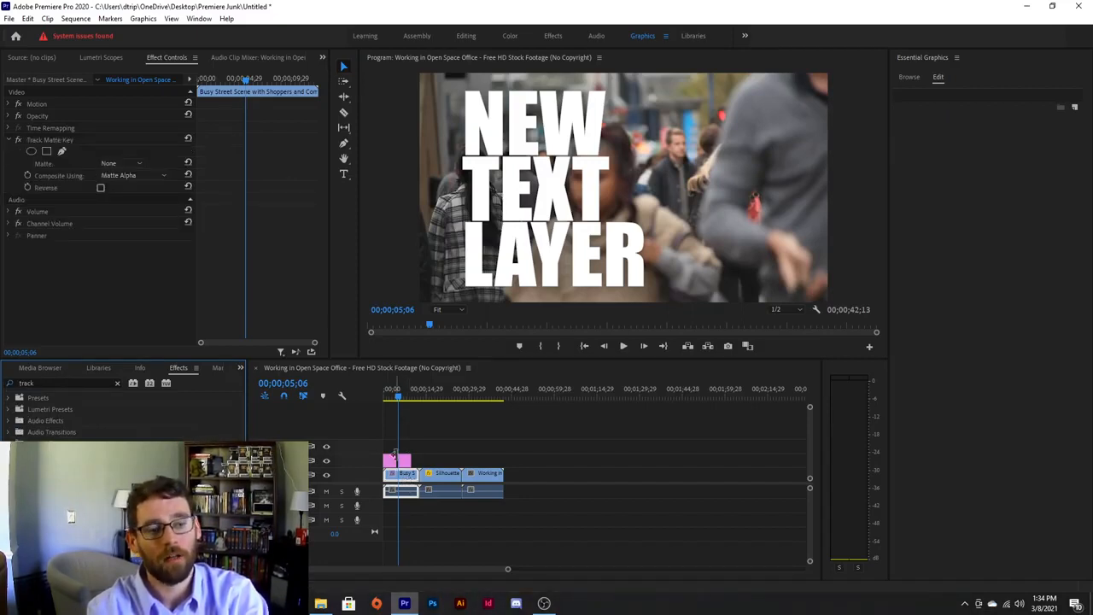
# Check the effect's Matte source list in Effect Controls, leaving it at None.
pyautogui.click(329, 439)
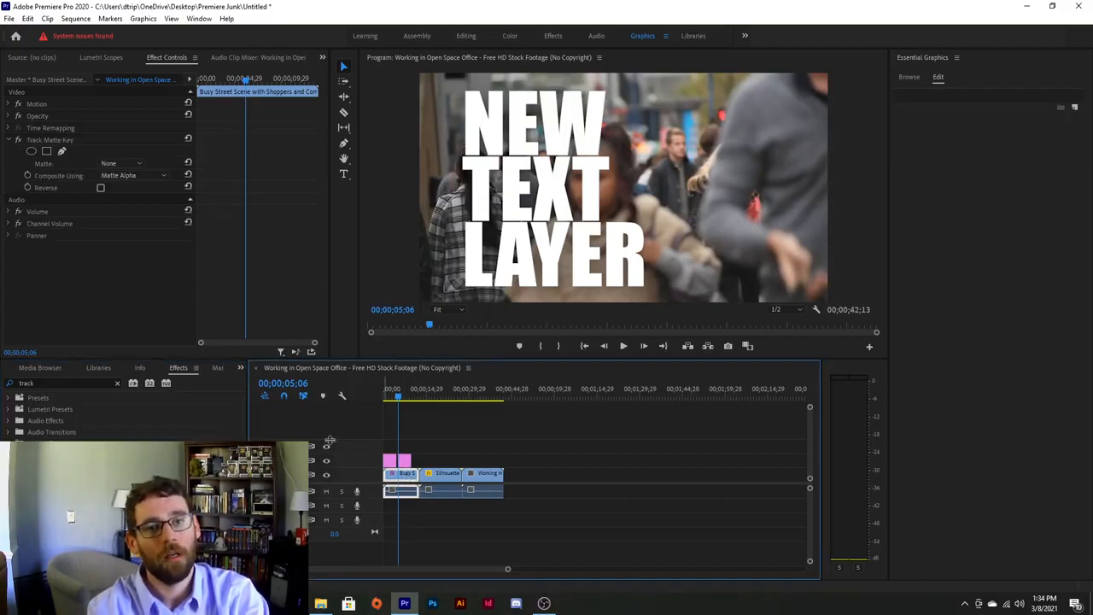
pyautogui.click(126, 164)
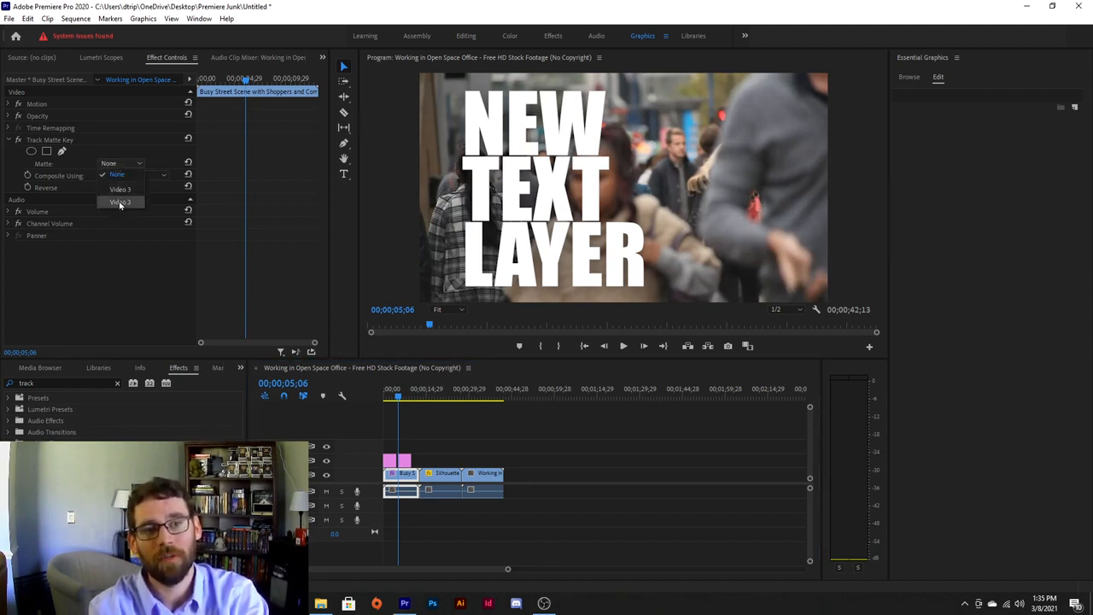
pyautogui.click(80, 230)
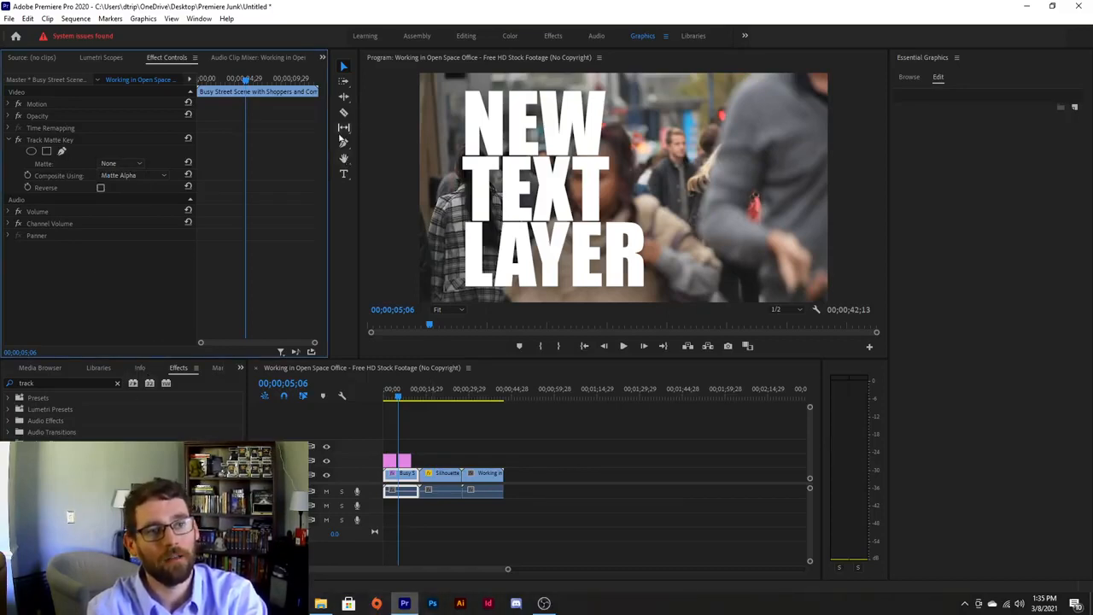
# Cut the busy street clip at the playhead with the Razor tool.
pyautogui.click(341, 120)
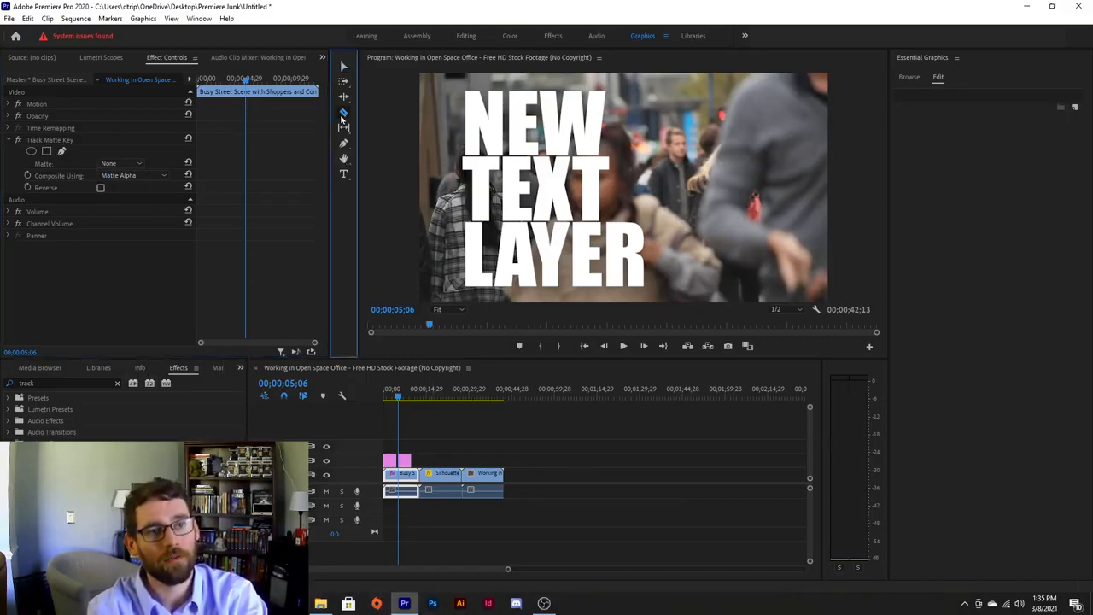
pyautogui.click(402, 480)
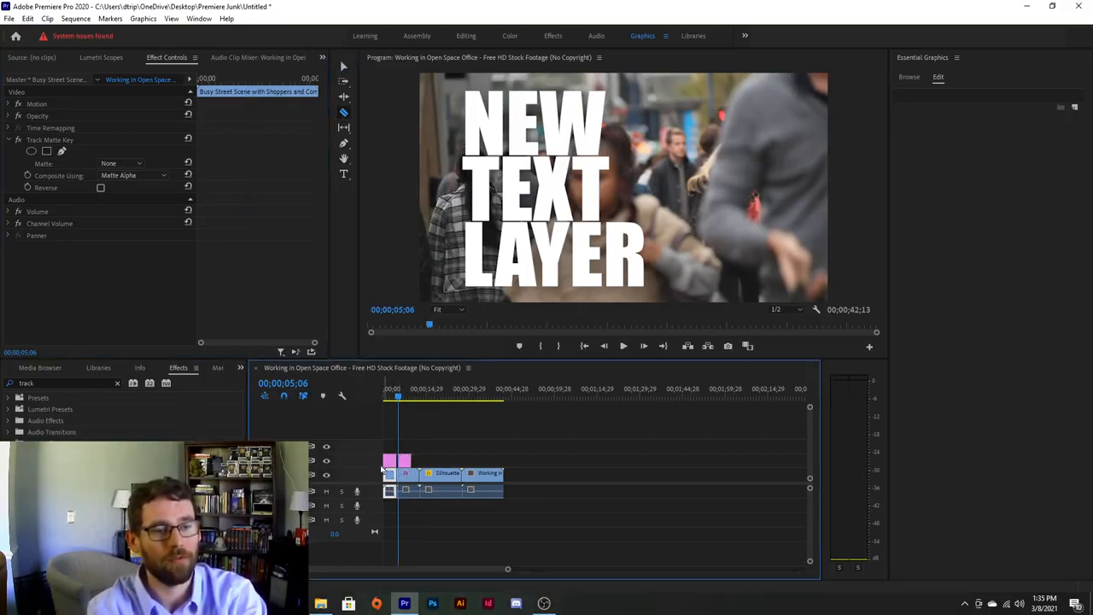
pyautogui.click(343, 70)
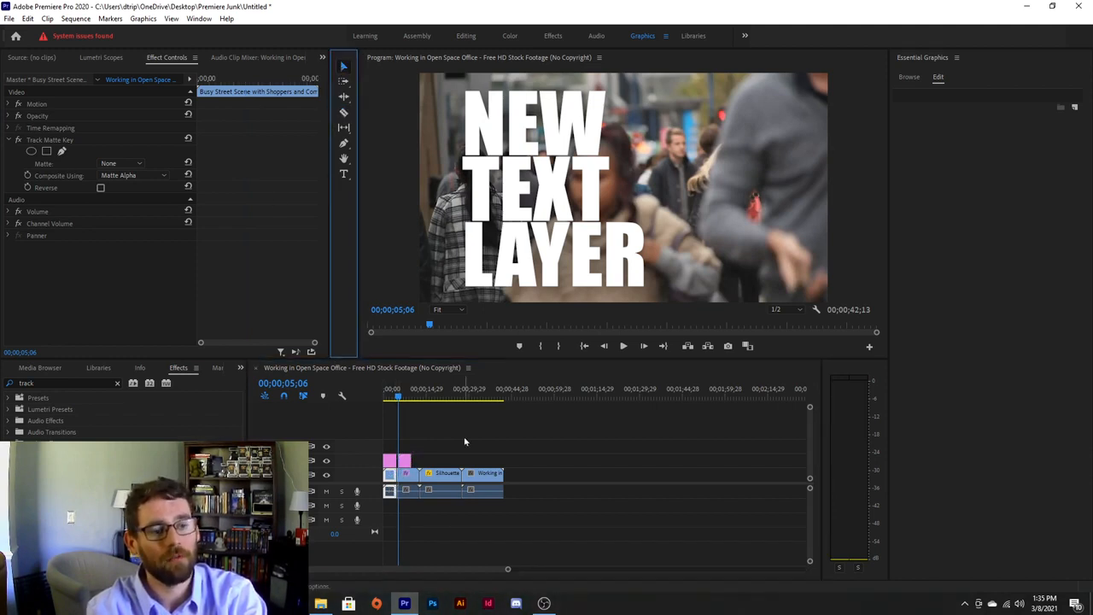
# Extend the text clip's end so it matches the end of the street section.
pyautogui.click(419, 443)
pyautogui.click(410, 398)
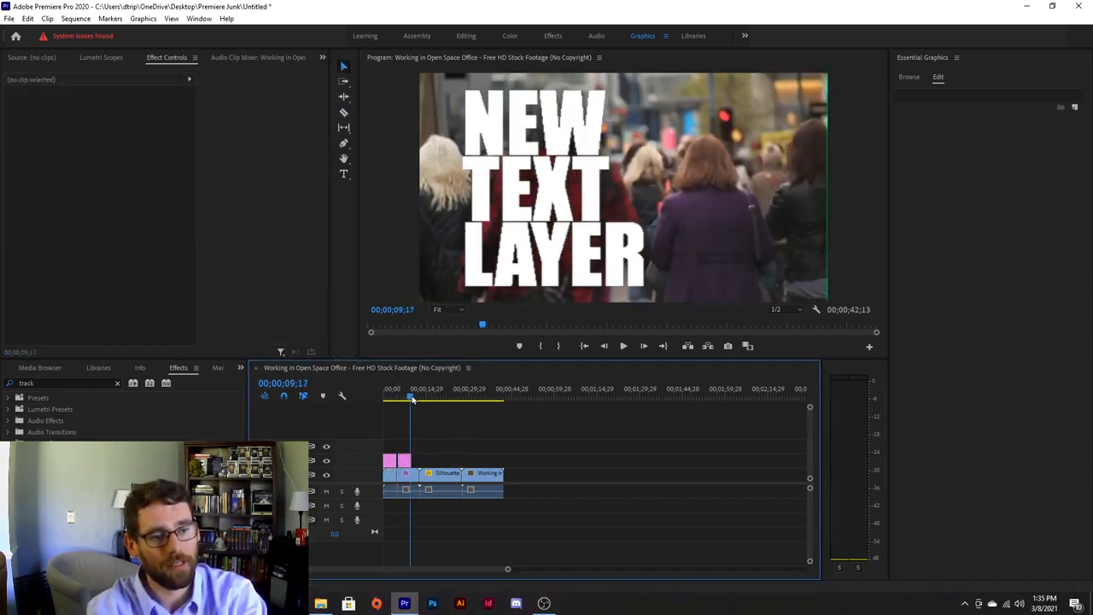
pyautogui.click(404, 476)
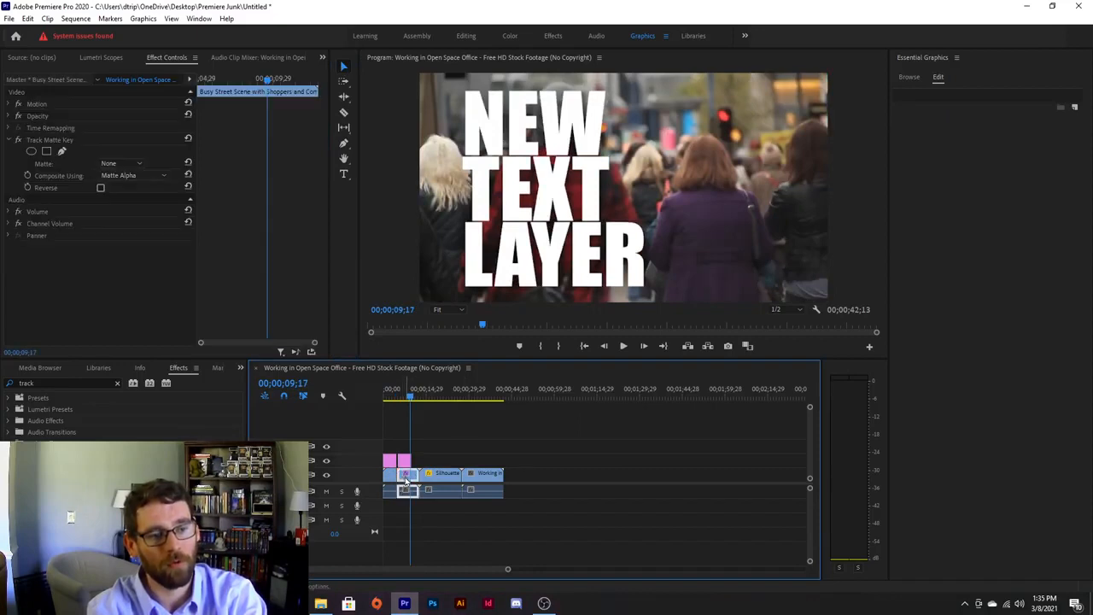
pyautogui.moveTo(411, 399); pyautogui.dragTo(404, 398)
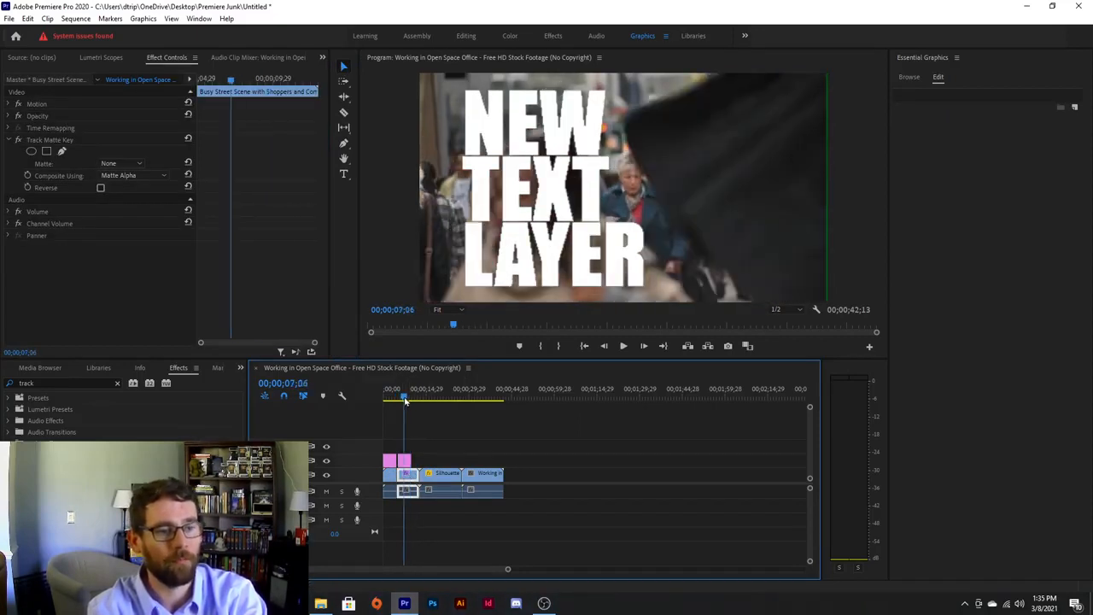
pyautogui.moveTo(415, 459); pyautogui.dragTo(418, 459)
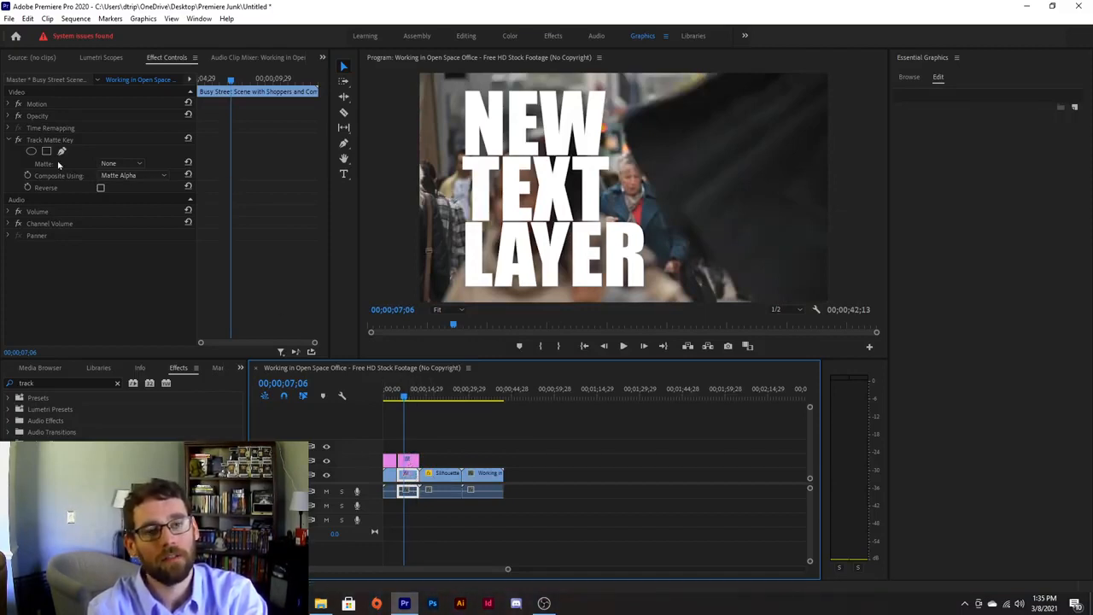
# Set the Track Matte Key to Matte Video 2, Composite Using Matte Luma, and preview.
pyautogui.click(105, 163)
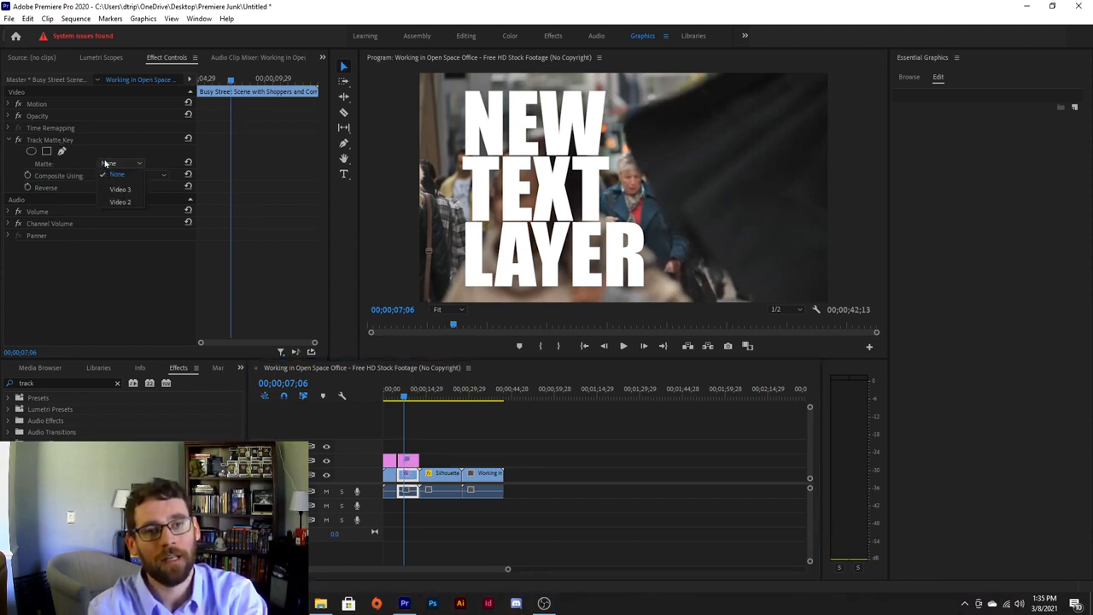
pyautogui.click(120, 202)
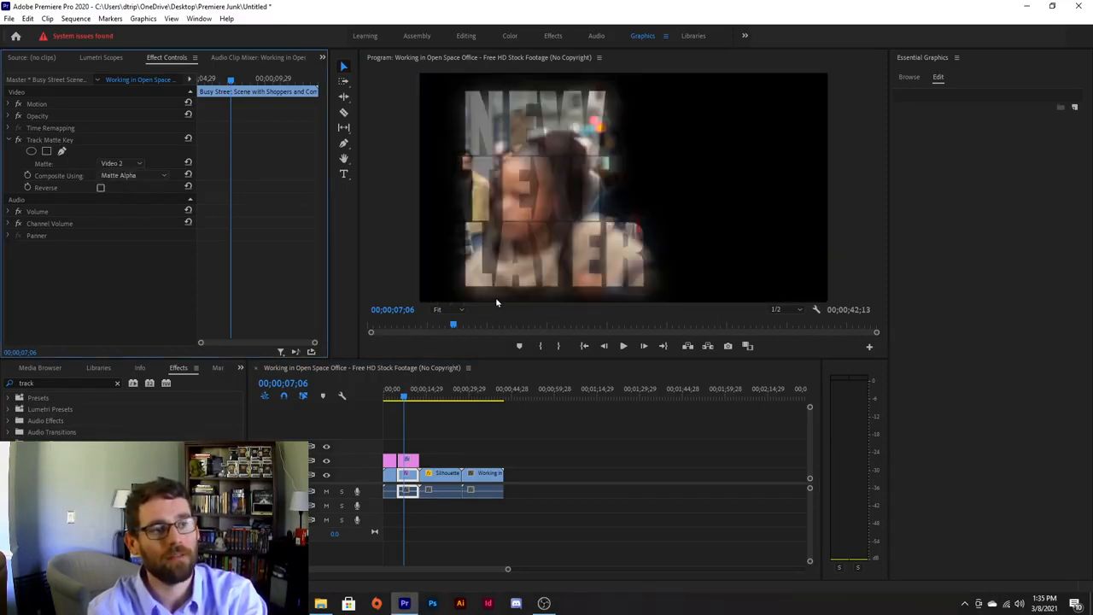
pyautogui.click(119, 176)
pyautogui.click(133, 189)
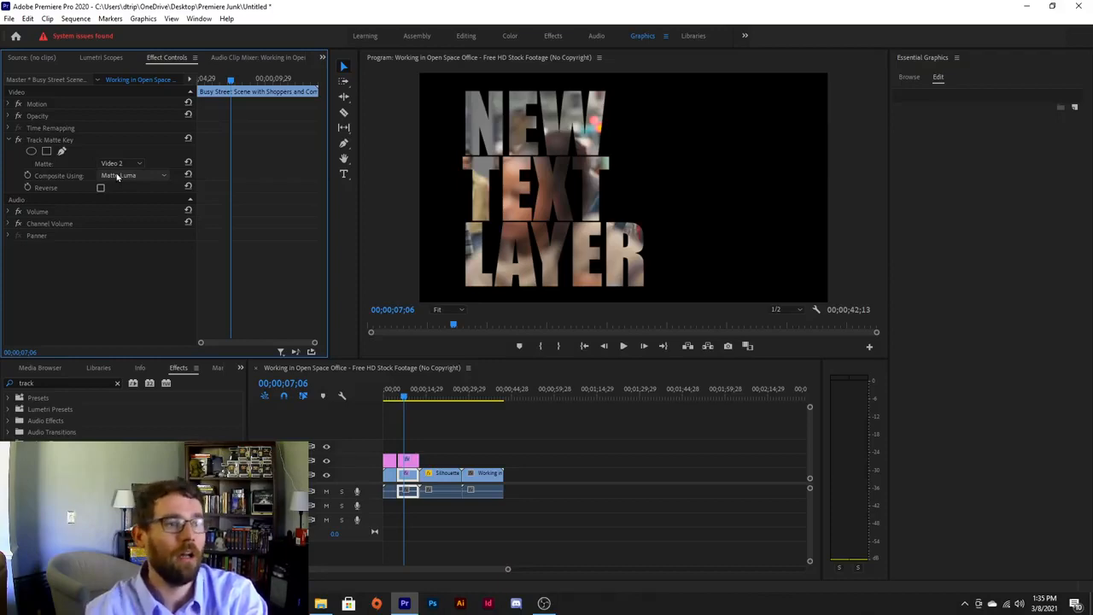
pyautogui.press('space')
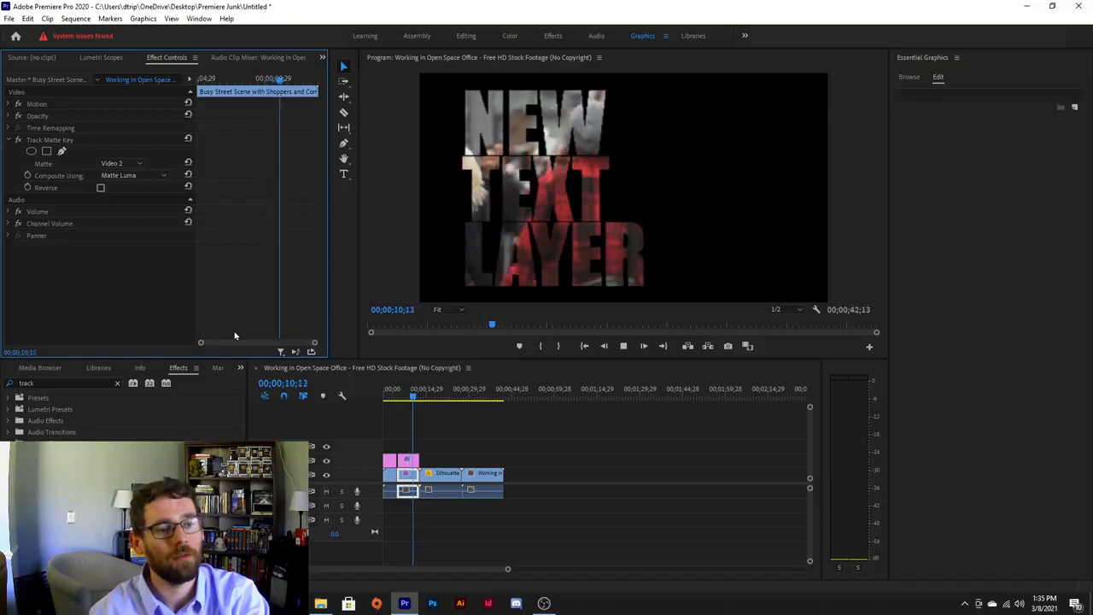
# Move the Silhouette and following clips later to leave a gap, then preview and zoom the timeline.
pyautogui.press('space')
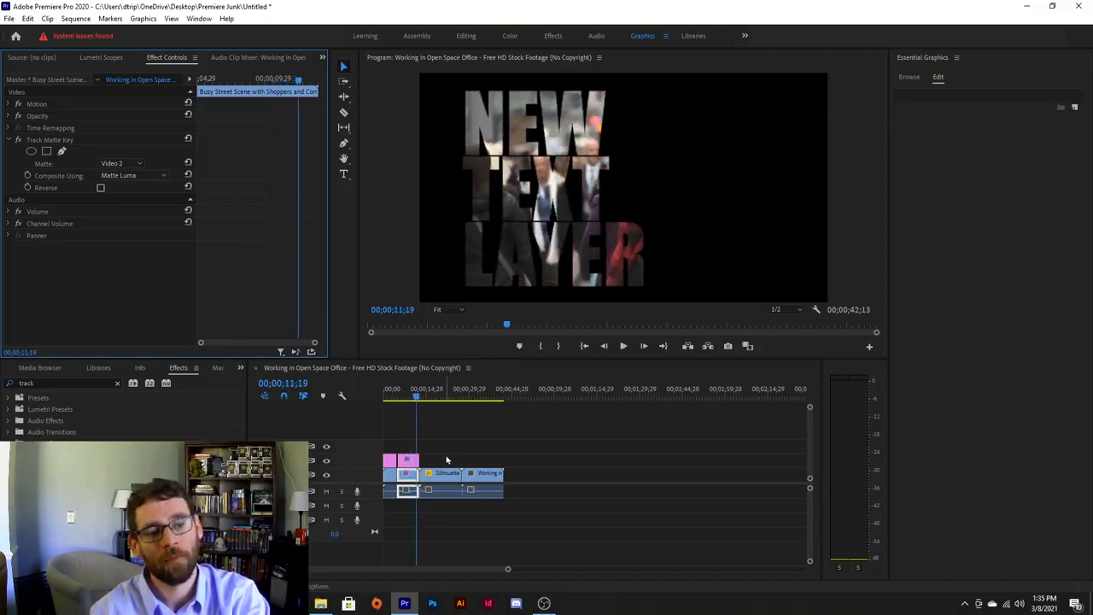
pyautogui.click(421, 458)
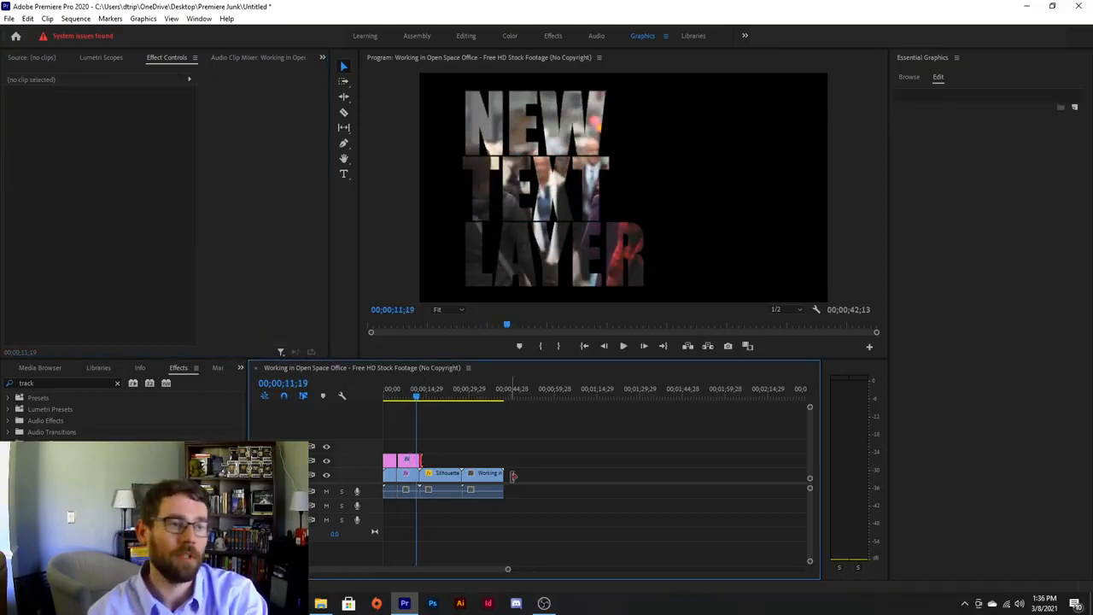
pyautogui.click(419, 480)
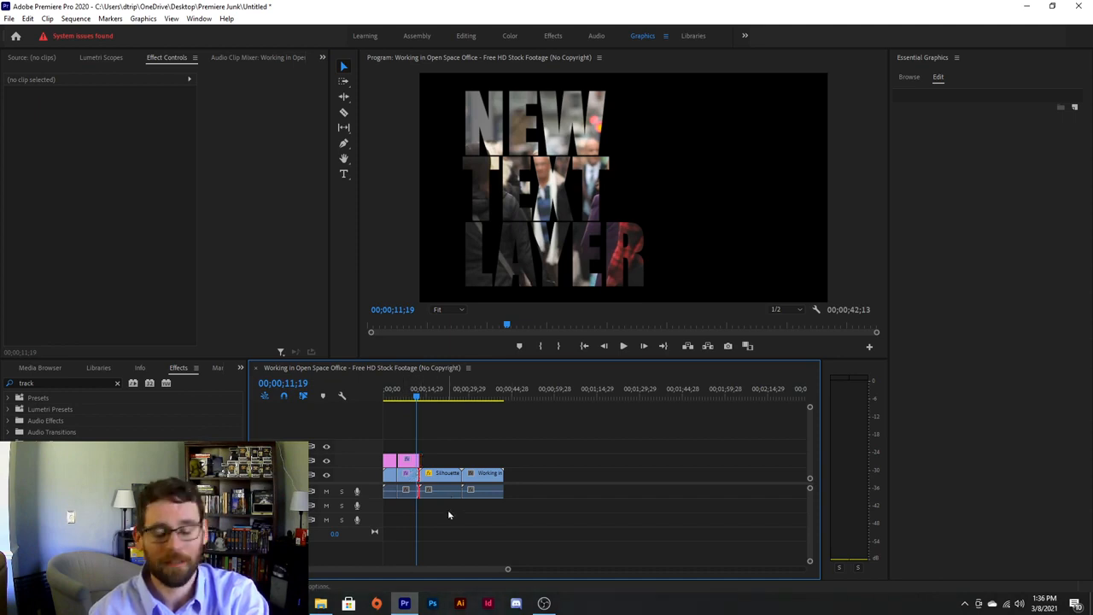
pyautogui.click(446, 476)
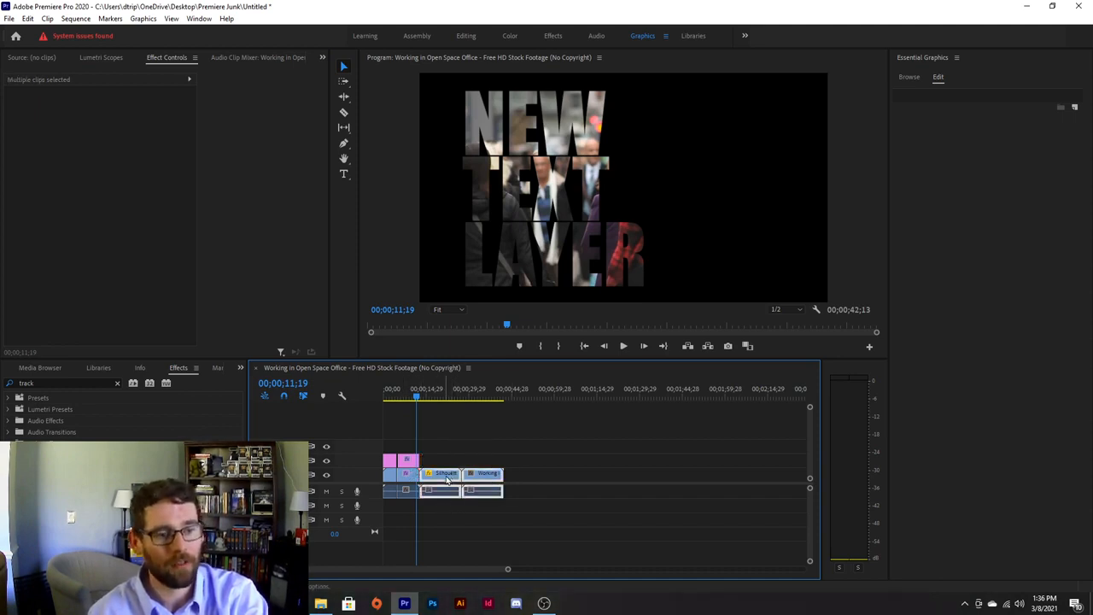
pyautogui.moveTo(446, 480); pyautogui.dragTo(460, 480)
pyautogui.click(437, 491)
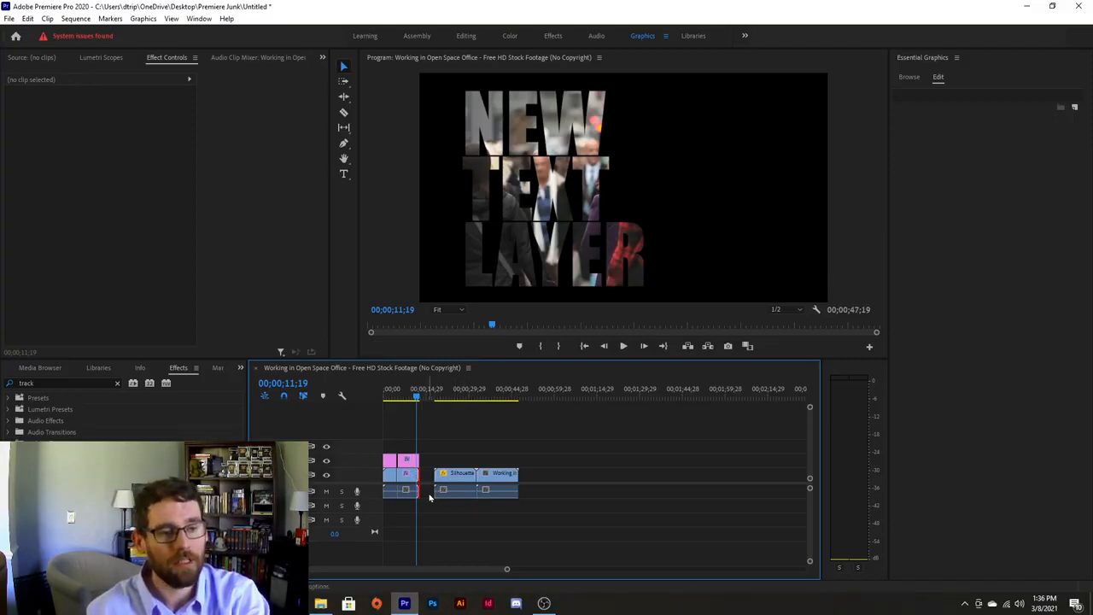
pyautogui.press('space')
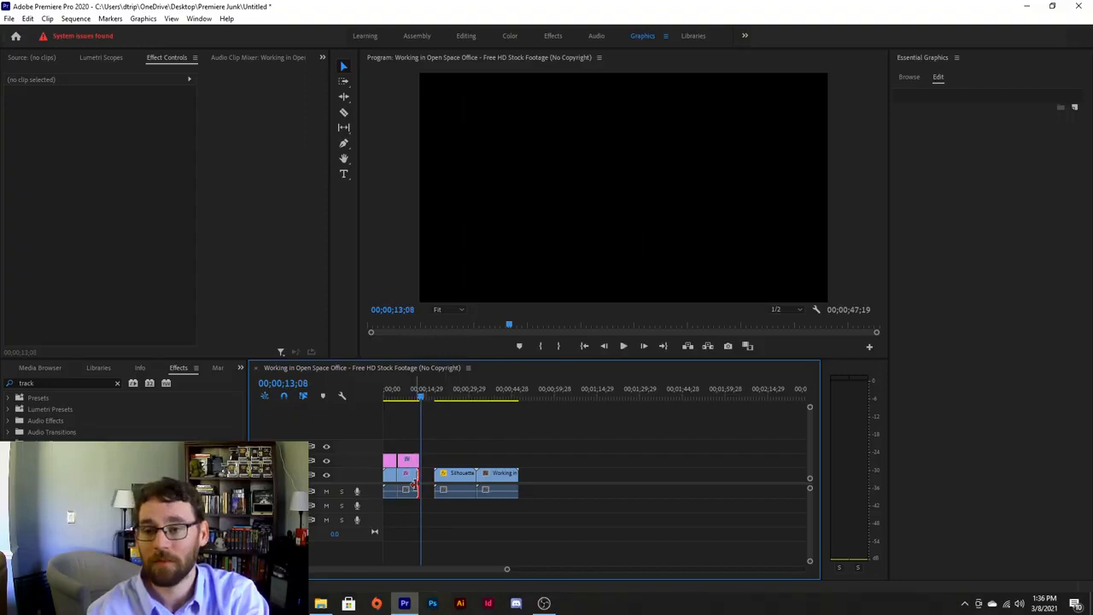
pyautogui.press('=')
pyautogui.press('=')
pyautogui.press('=')
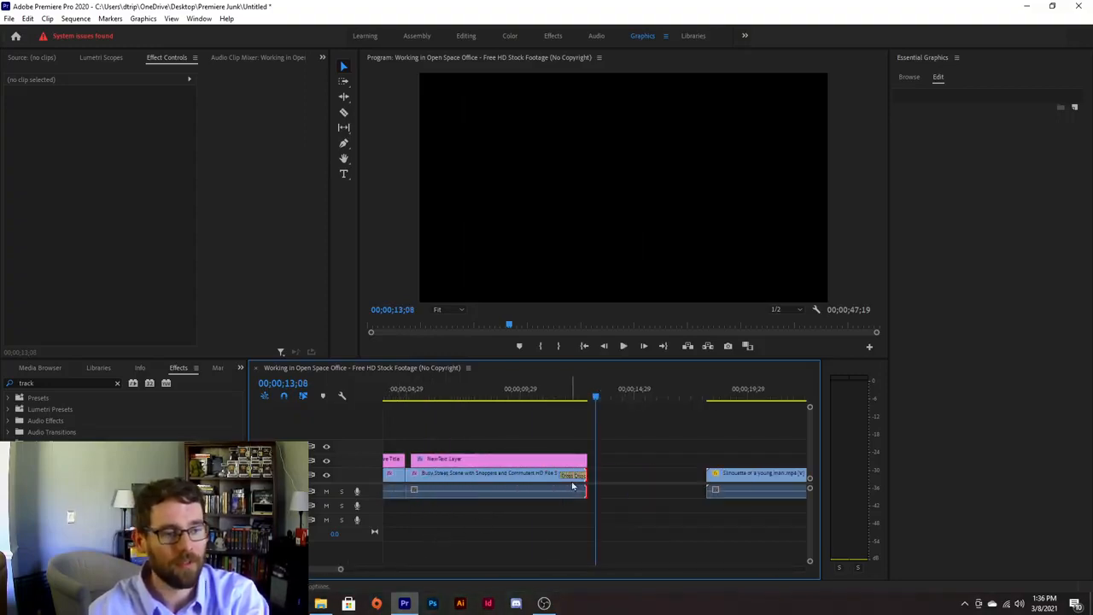
# Add Cross Dissolves to both ends of the text clip and preview the fade.
pyautogui.click(569, 462)
pyautogui.hotkey('ctrl', 'd')
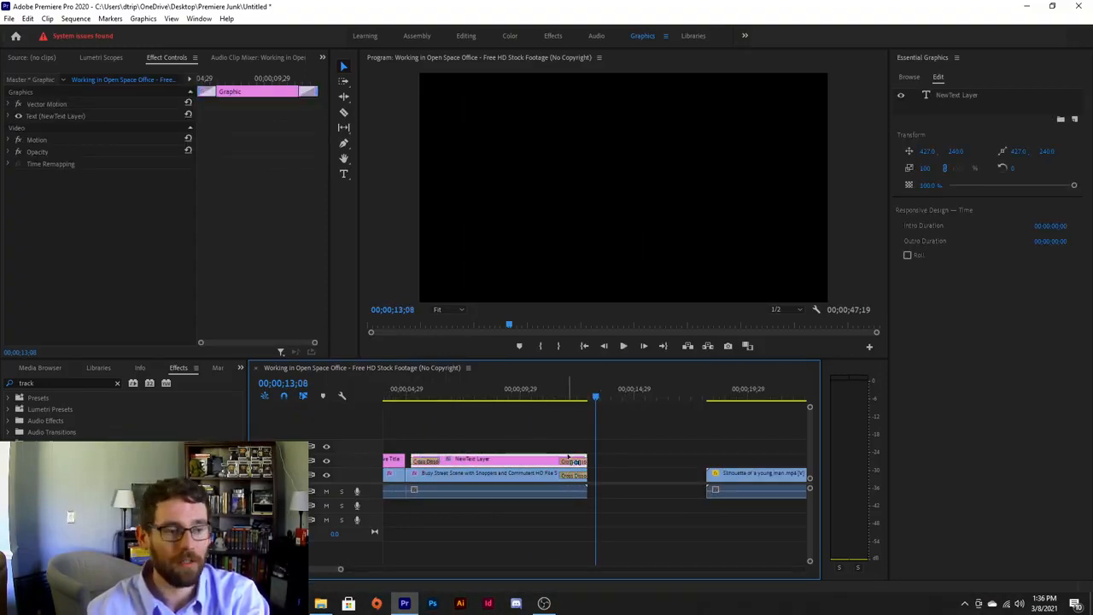
pyautogui.moveTo(577, 400); pyautogui.dragTo(537, 403)
pyautogui.press('space')
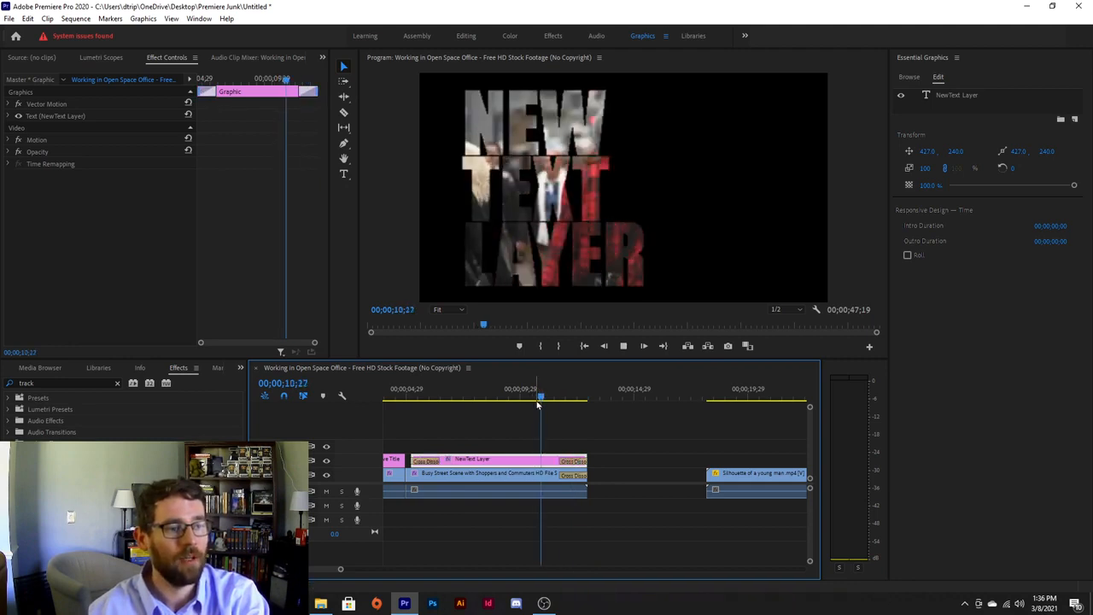
pyautogui.press('space')
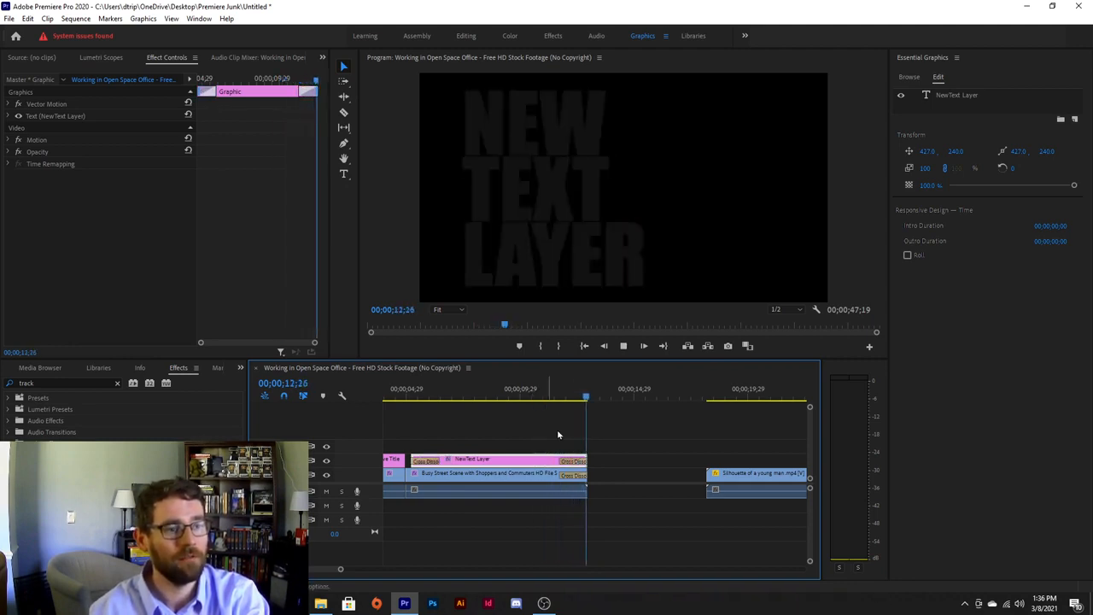
# Move the text and busy street clips later together on the timeline.
pyautogui.click(461, 448)
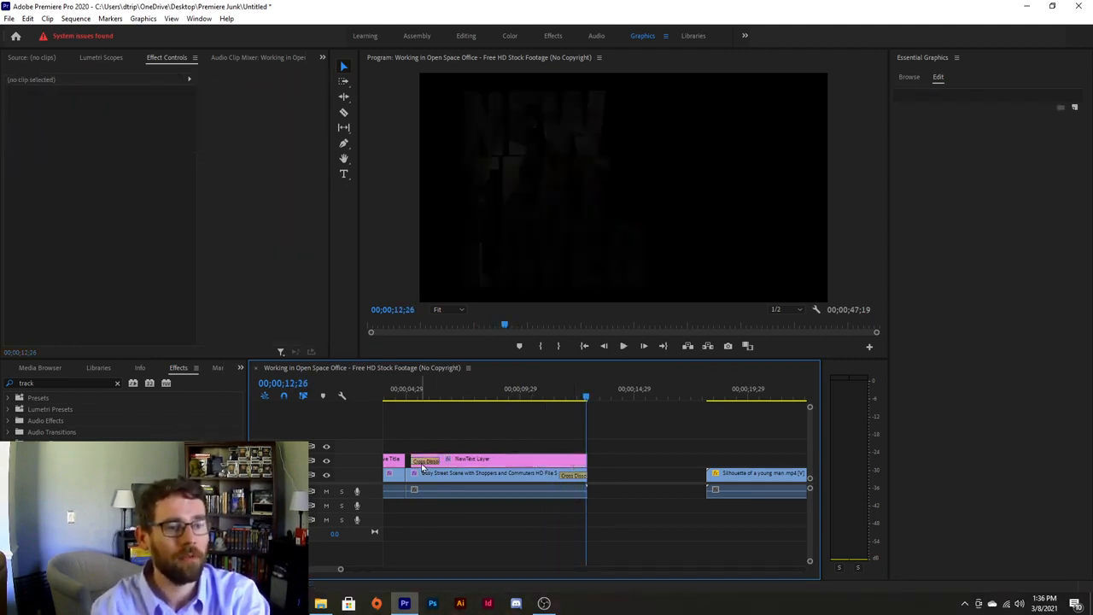
pyautogui.click(468, 476)
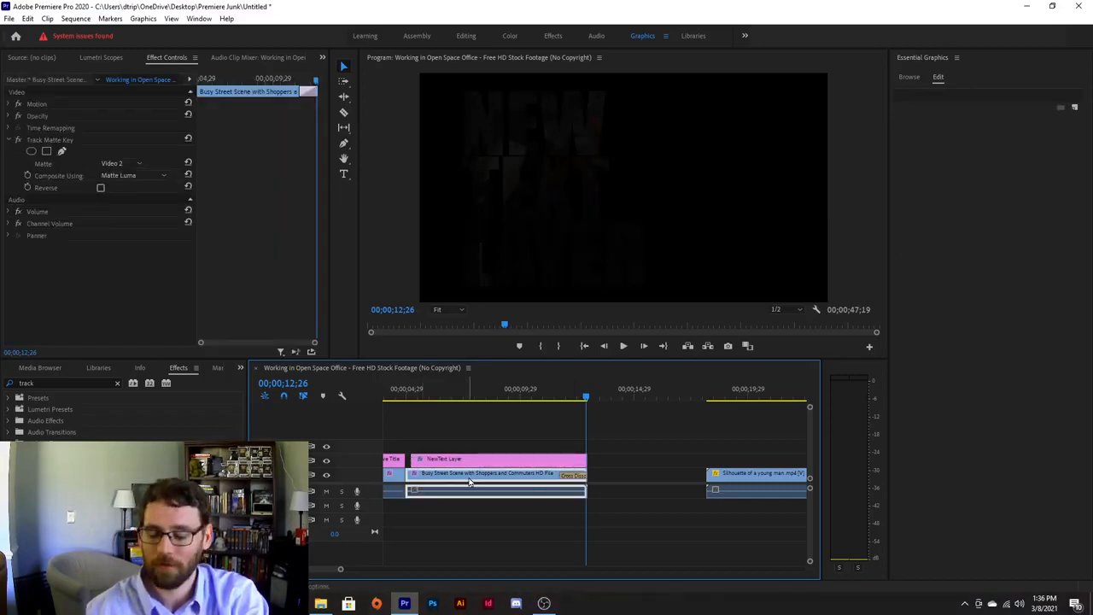
pyautogui.keyDown('shift'); pyautogui.click(419, 459); pyautogui.keyUp('shift')
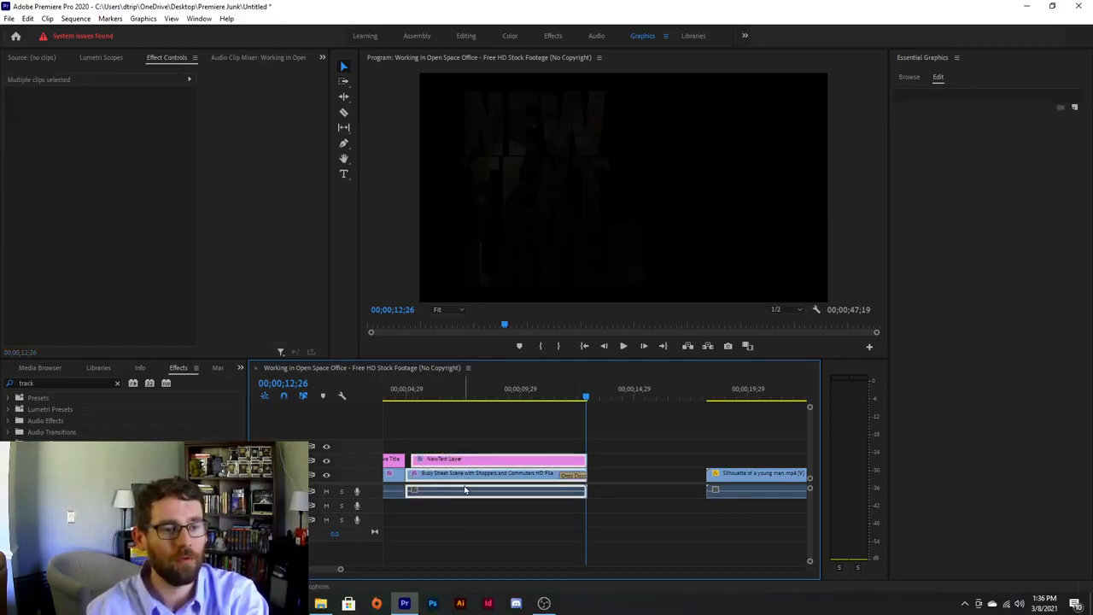
pyautogui.moveTo(465, 490); pyautogui.dragTo(491, 490)
pyautogui.click(432, 488)
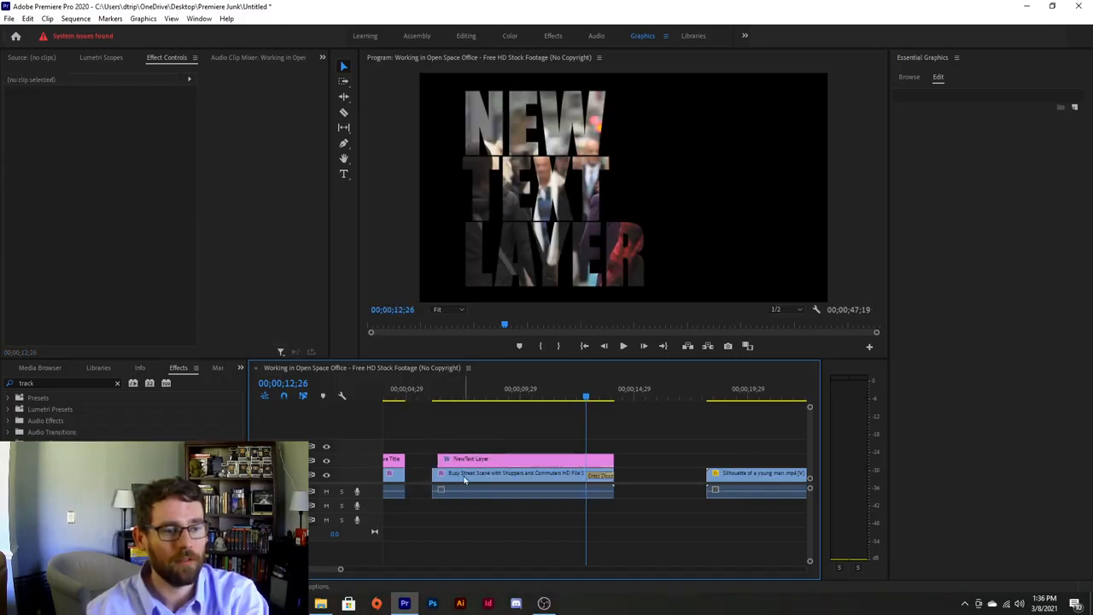
# Preview from the start of the matted text, then zoom out to show the sequence.
pyautogui.click(464, 481)
pyautogui.click(431, 399)
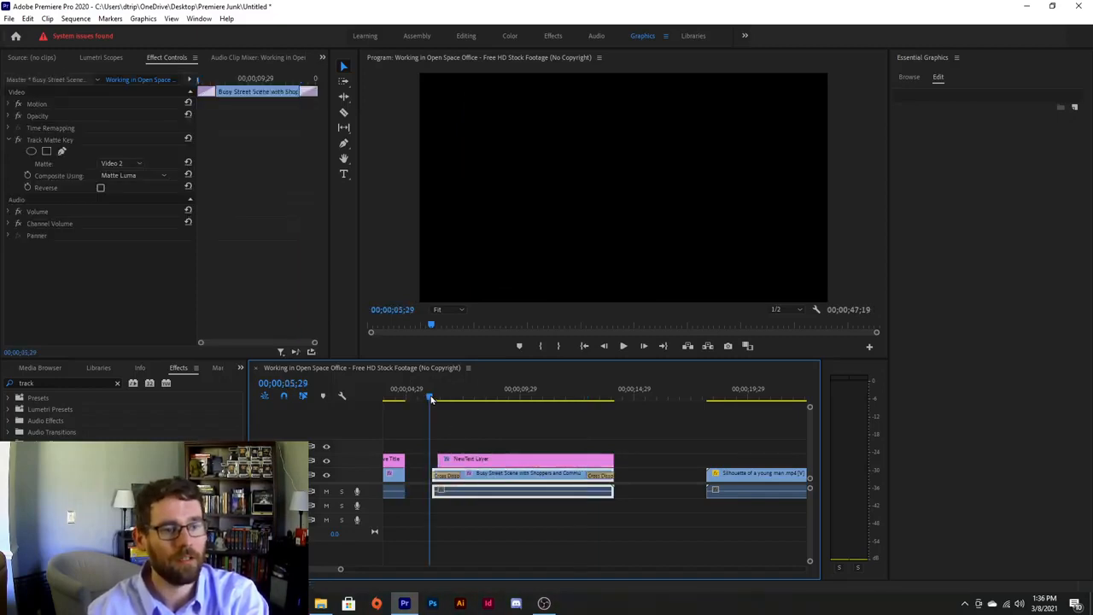
pyautogui.press('space')
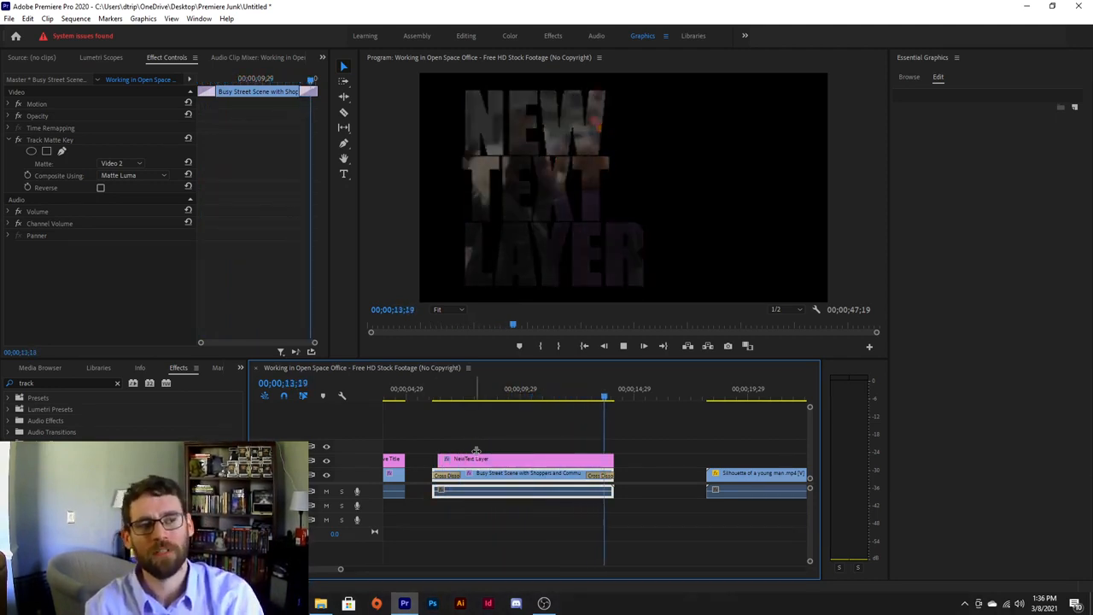
pyautogui.press('space')
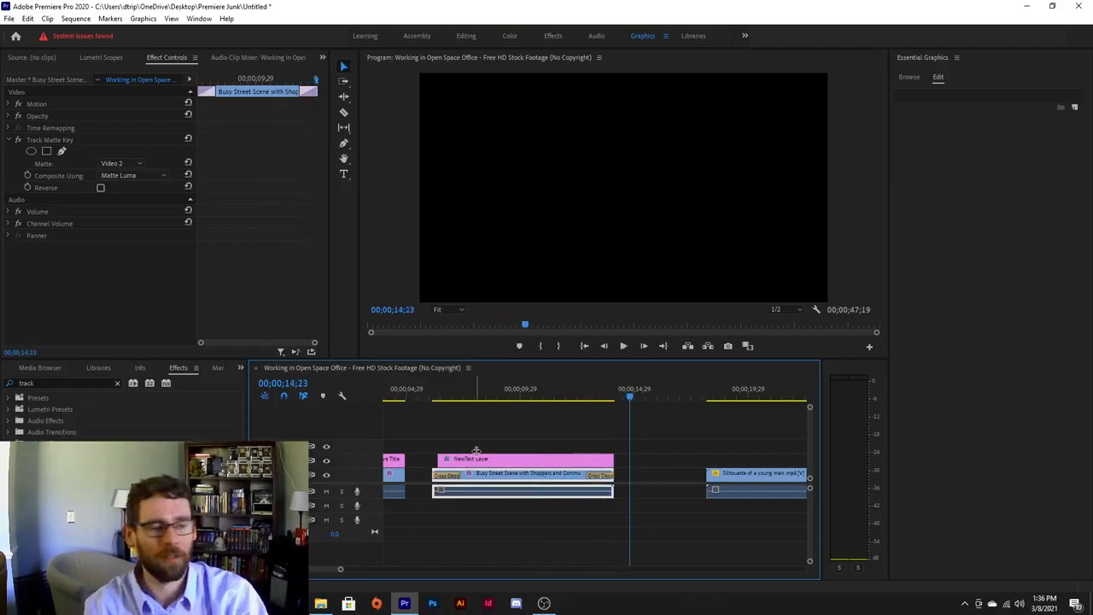
pyautogui.press('-')
pyautogui.press('-')
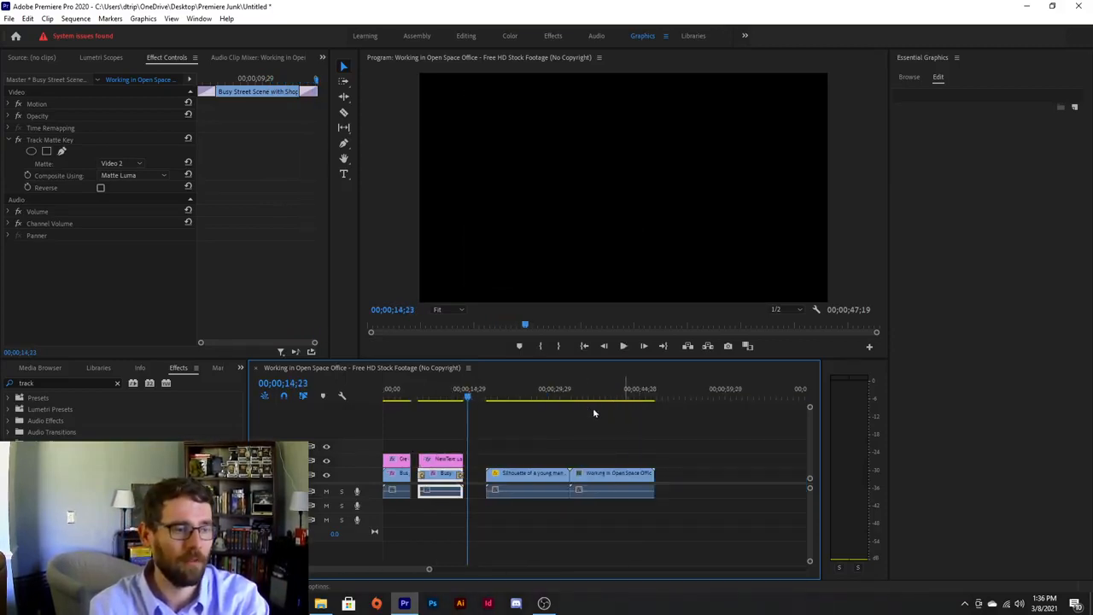
# Nudge the office clip slightly later and scrub to a frame near 46;09.
pyautogui.moveTo(571, 398); pyautogui.dragTo(606, 399)
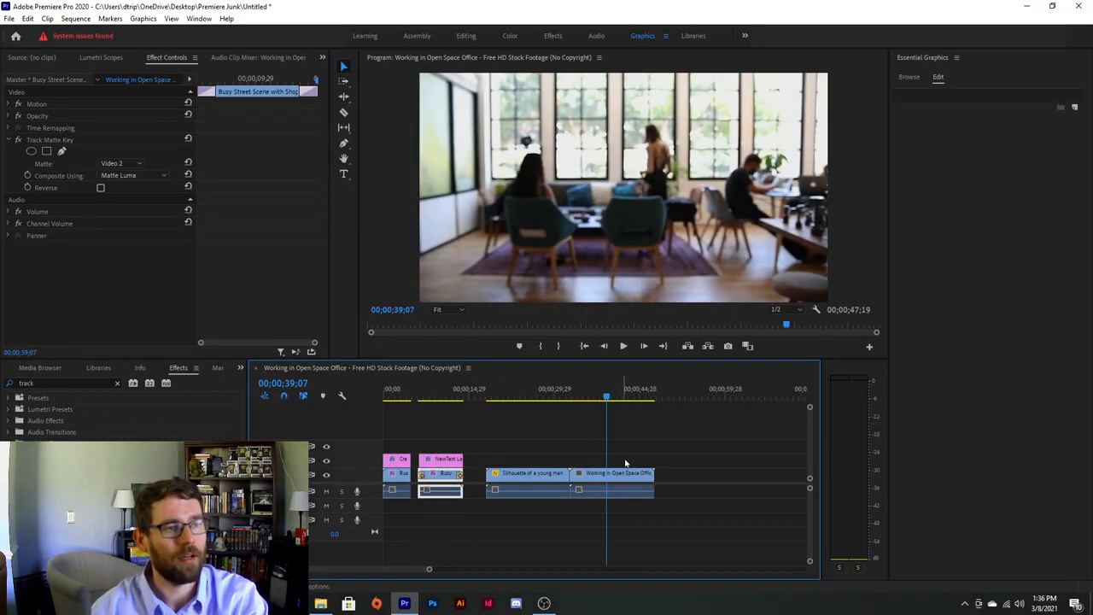
pyautogui.press('space')
pyautogui.press('space')
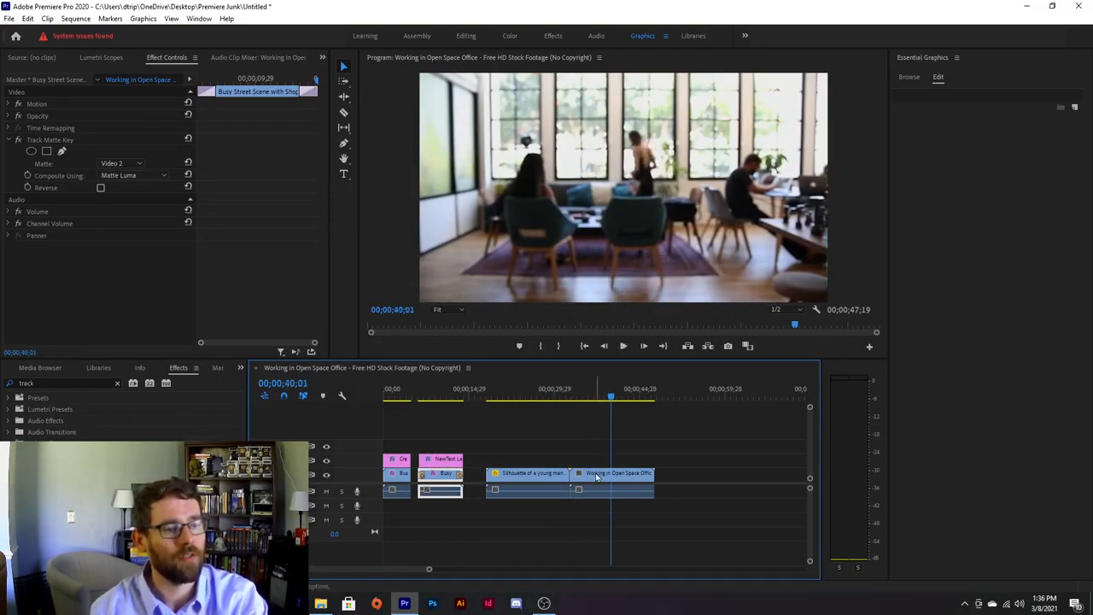
pyautogui.moveTo(596, 478); pyautogui.dragTo(617, 478)
pyautogui.click(646, 398)
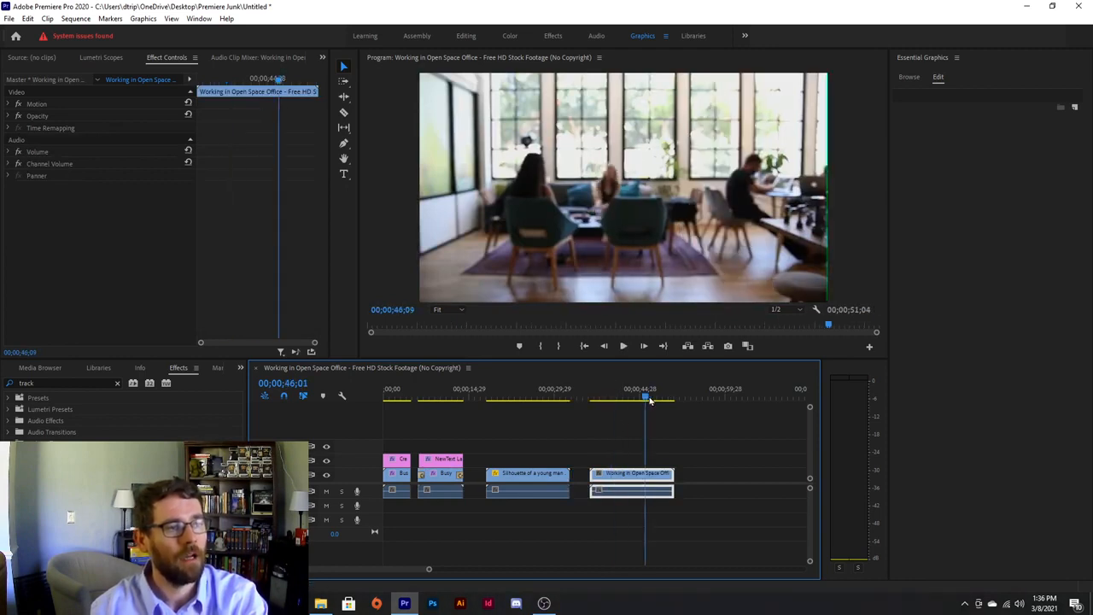
pyautogui.moveTo(649, 400); pyautogui.dragTo(614, 401)
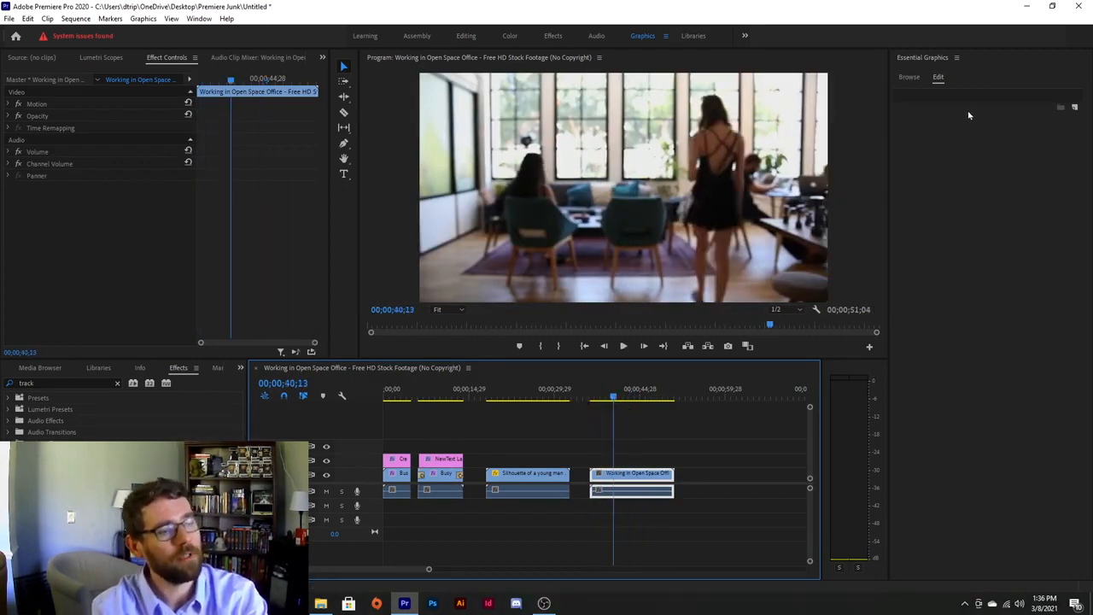
# Add a rectangle shape and flatten it into a bar lower in the frame.
pyautogui.click(1074, 108)
pyautogui.click(1047, 149)
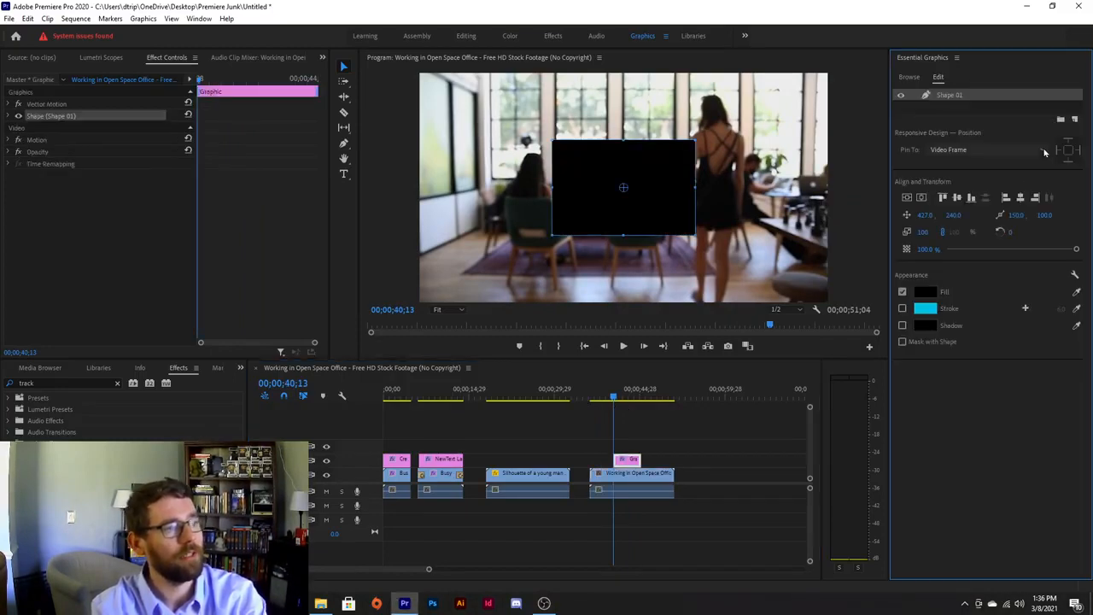
pyautogui.click(539, 161)
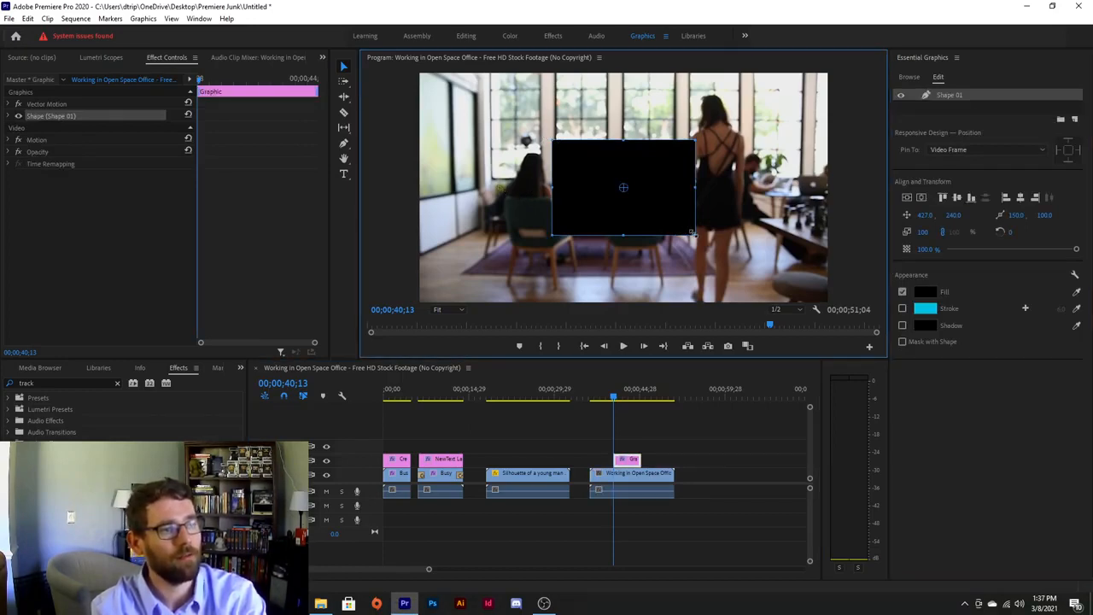
pyautogui.moveTo(692, 232); pyautogui.dragTo(720, 147)
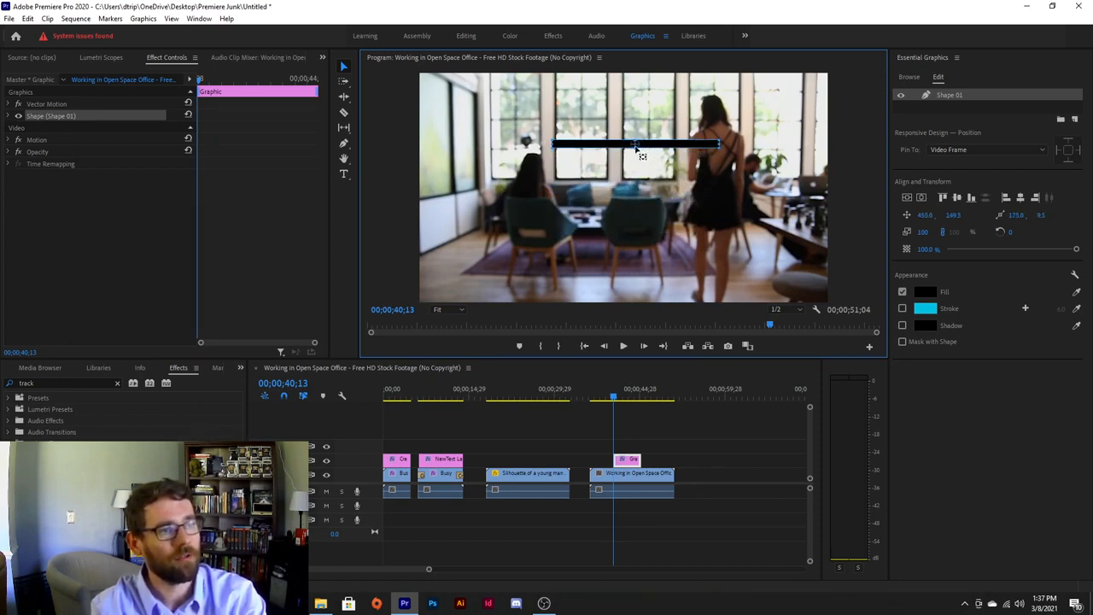
pyautogui.moveTo(648, 146); pyautogui.dragTo(562, 208)
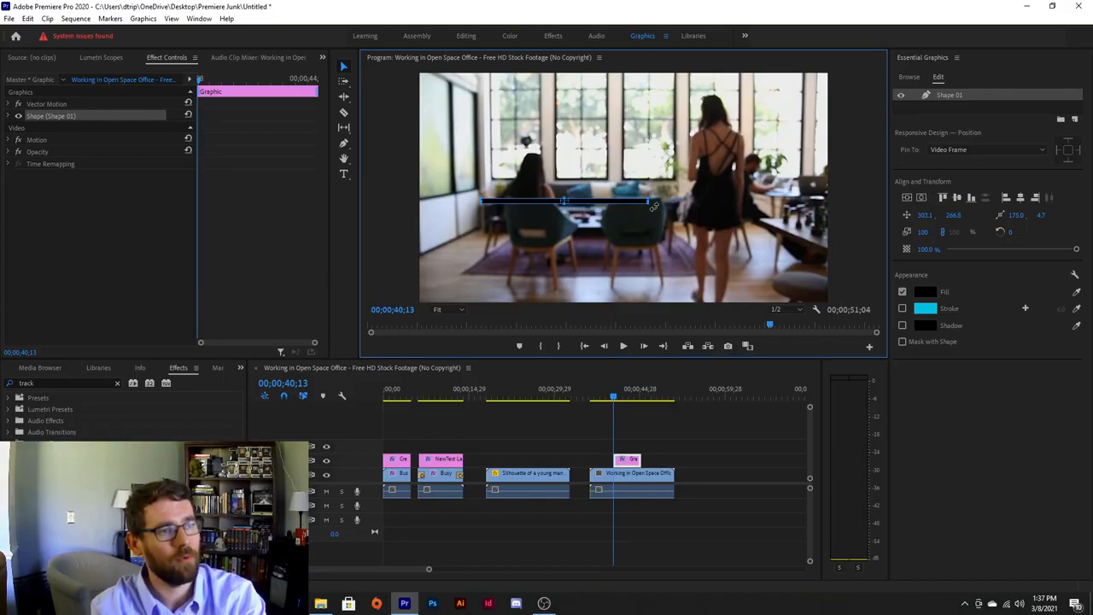
pyautogui.moveTo(654, 206)
pyautogui.mouseDown()
pyautogui.moveTo(662, 222)
pyautogui.moveTo(659, 206)
pyautogui.moveTo(657, 214)
pyautogui.mouseUp()
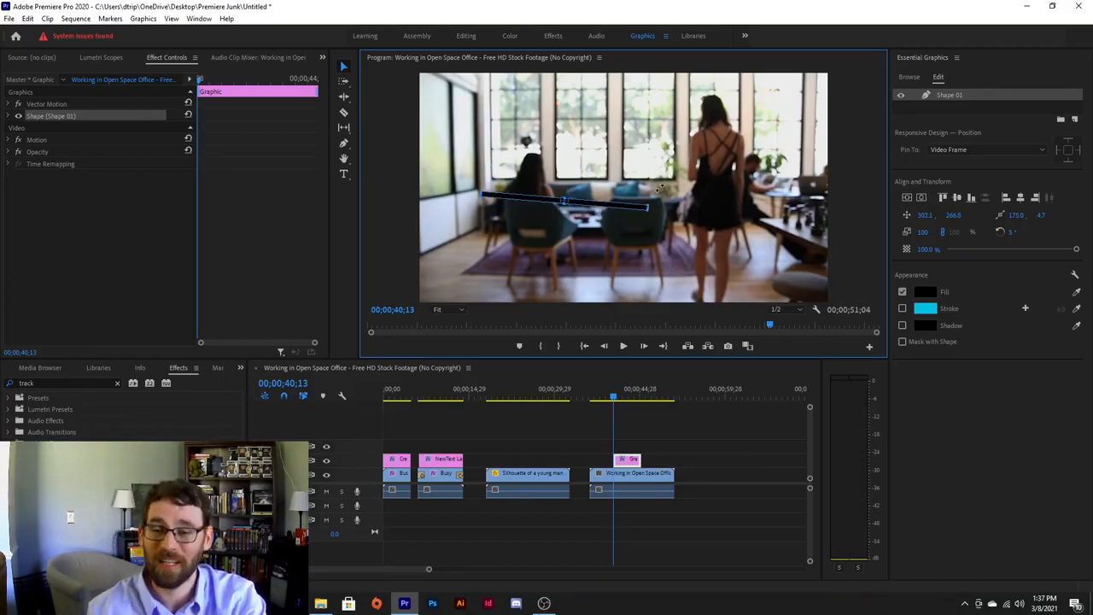
pyautogui.hotkey('ctrl', 'z')
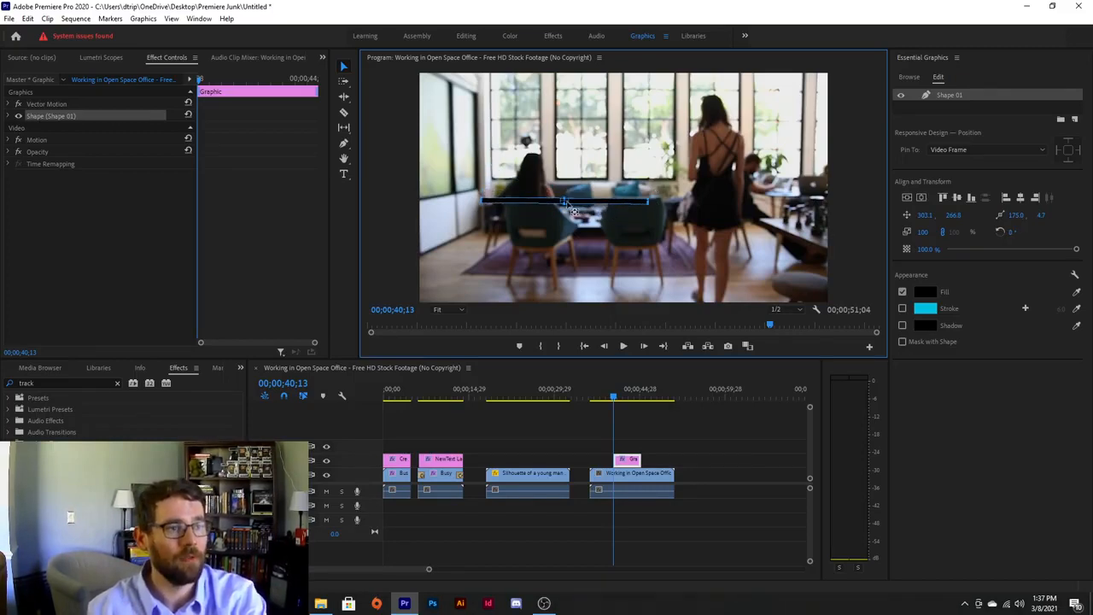
# Make the bar thinner and move its anchor point to the right.
pyautogui.moveTo(582, 252); pyautogui.dragTo(577, 251)
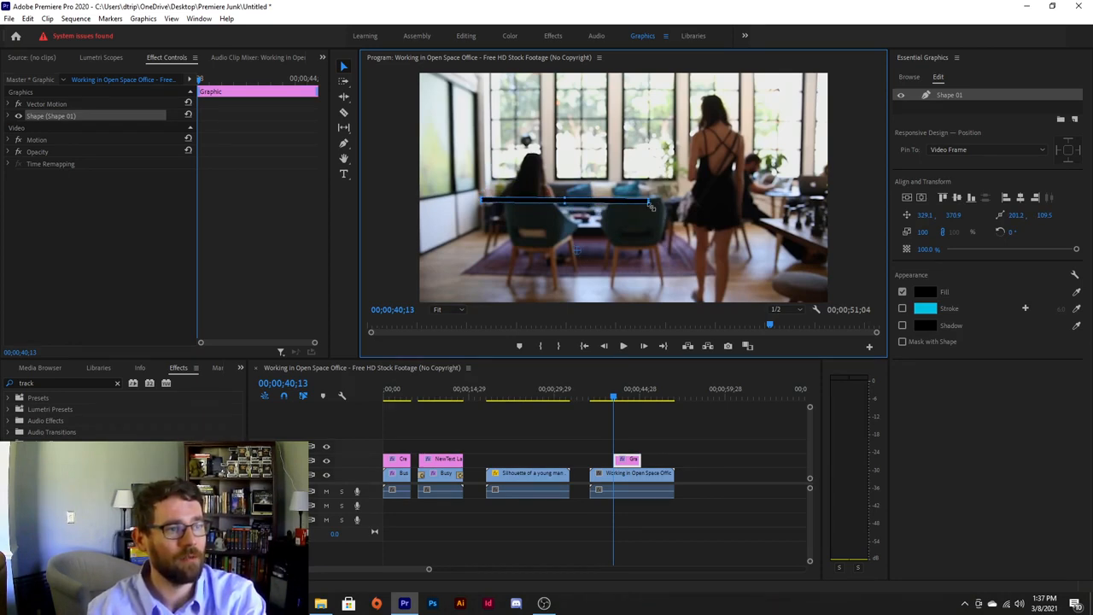
pyautogui.moveTo(657, 218); pyautogui.dragTo(661, 198)
pyautogui.hotkey('ctrl', 'z')
pyautogui.hotkey('ctrl', 'z')
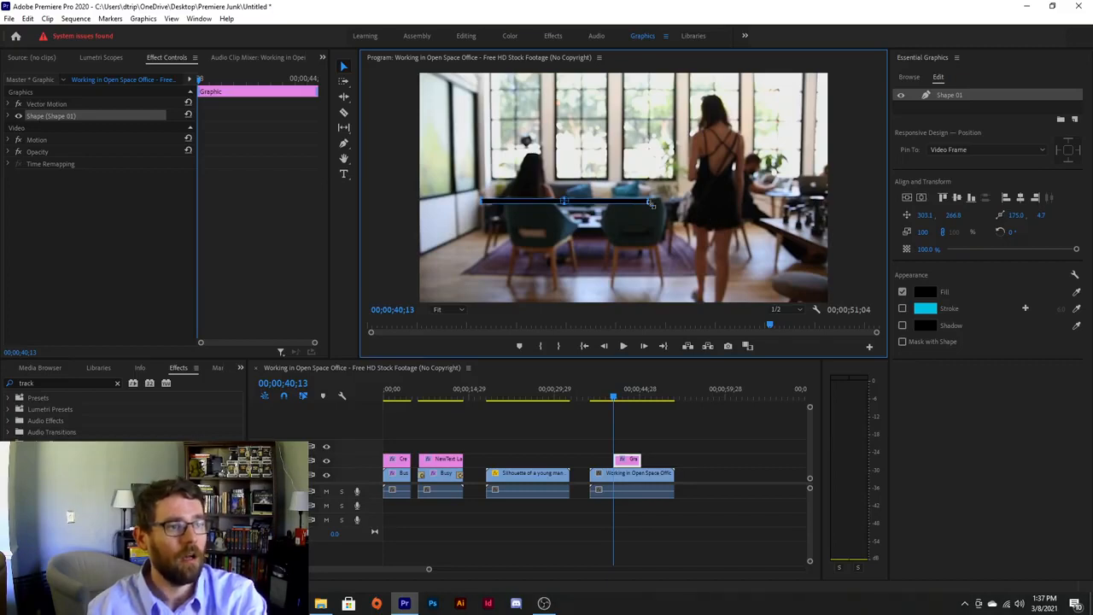
pyautogui.moveTo(651, 205); pyautogui.dragTo(739, 202)
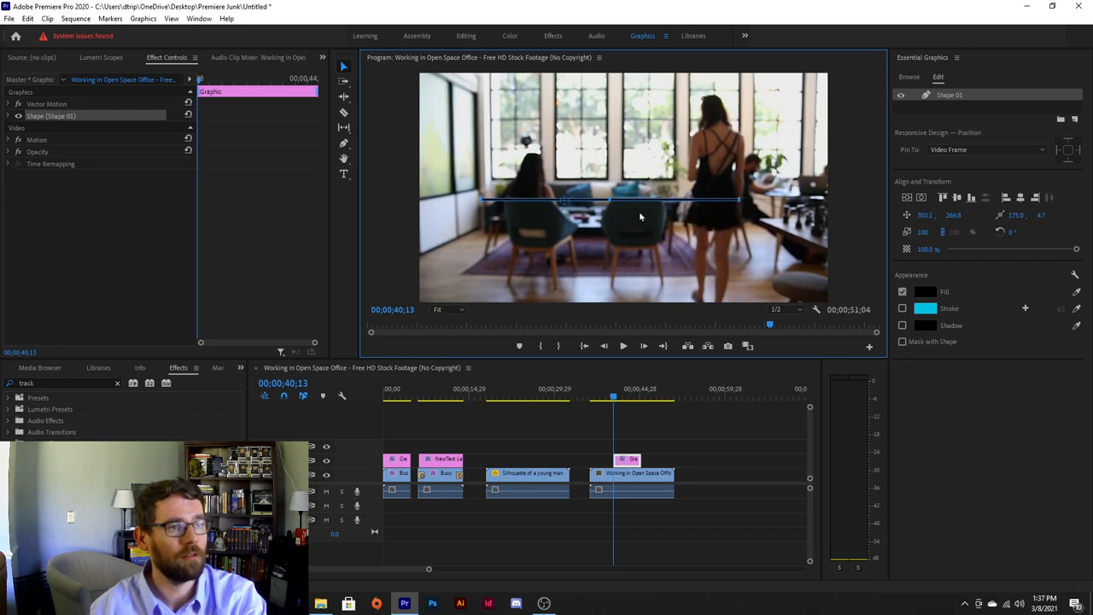
pyautogui.moveTo(565, 202); pyautogui.dragTo(618, 210)
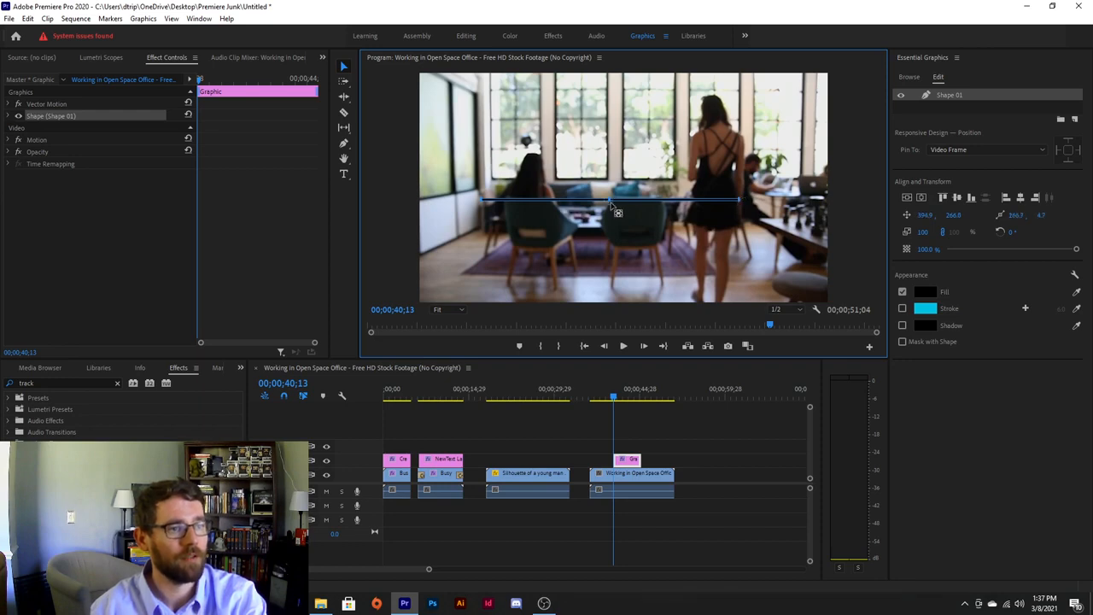
pyautogui.click(925, 292)
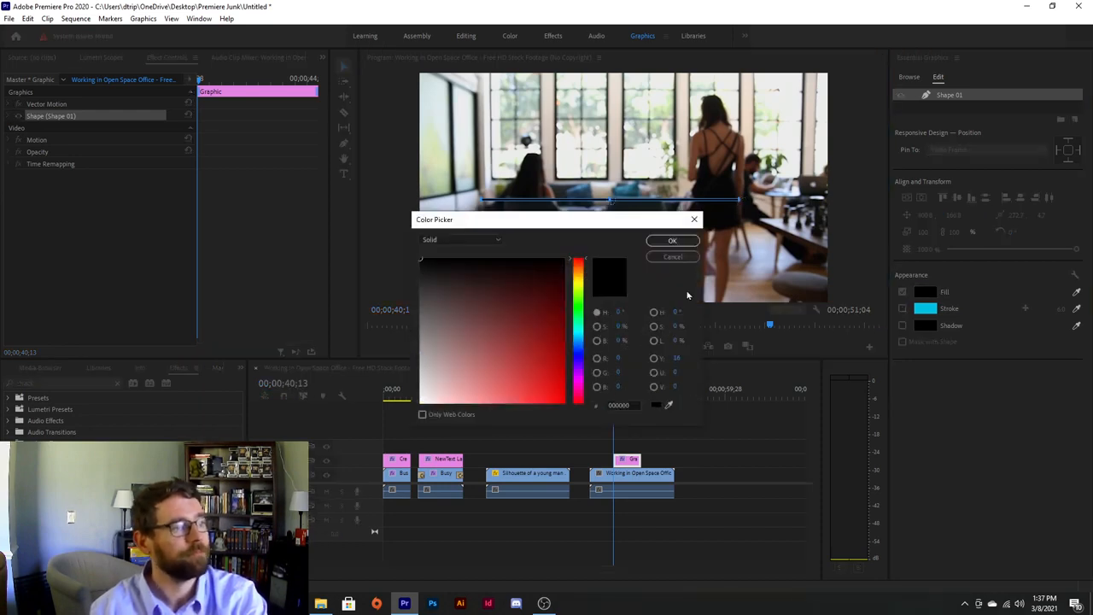
# Fill the bar with white (FFFFFF).
pyautogui.moveTo(465, 380); pyautogui.dragTo(397, 447)
pyautogui.click(672, 241)
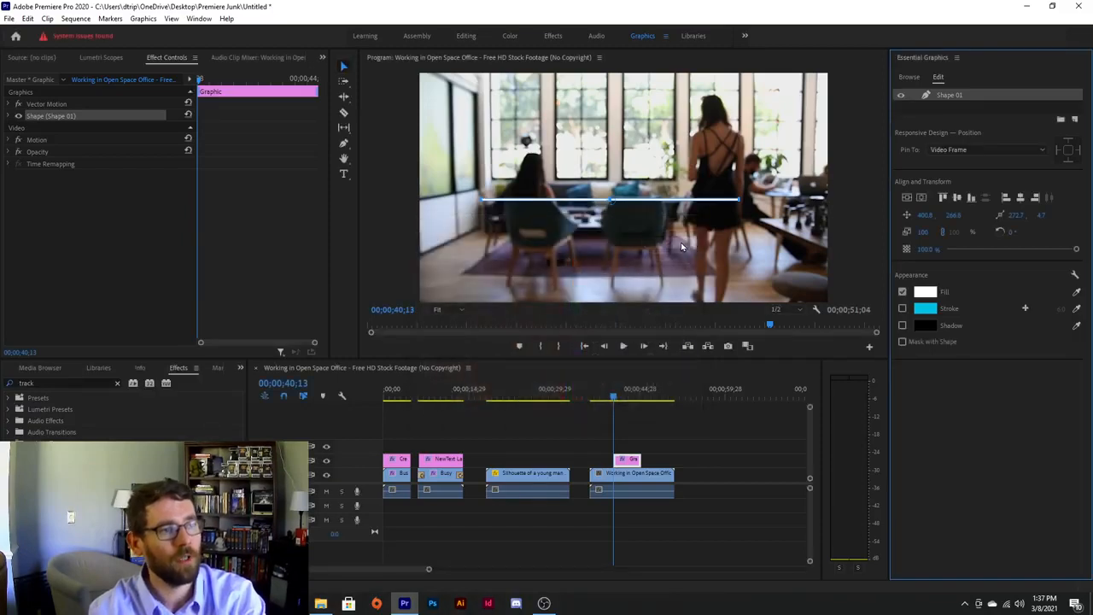
pyautogui.click(345, 67)
pyautogui.click(511, 131)
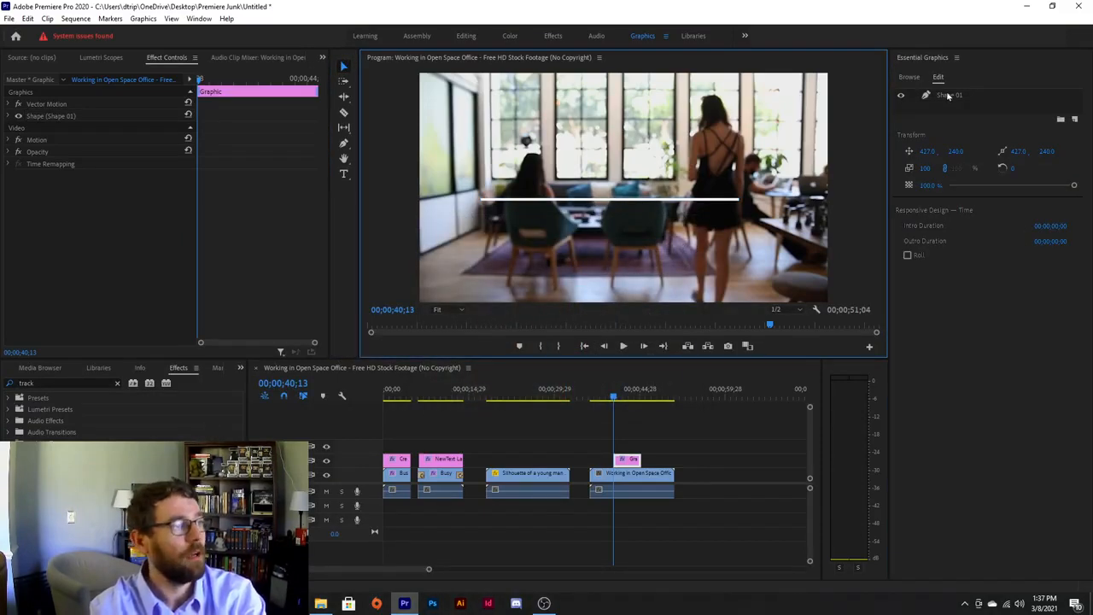
# Centre the white line vertically and horizontally in the frame.
pyautogui.click(623, 205)
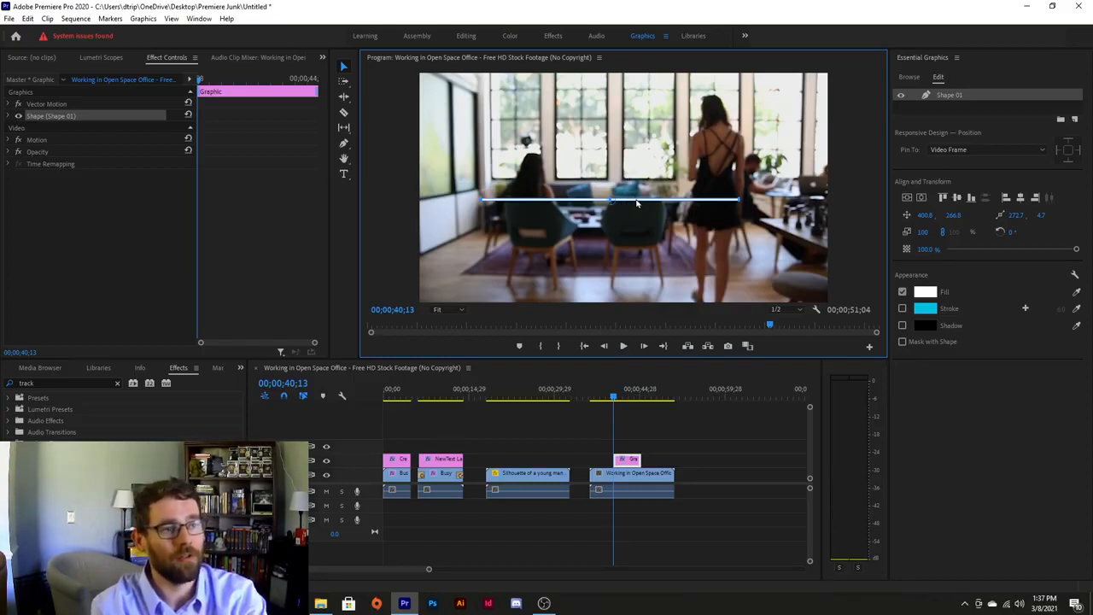
pyautogui.click(908, 197)
pyautogui.click(921, 198)
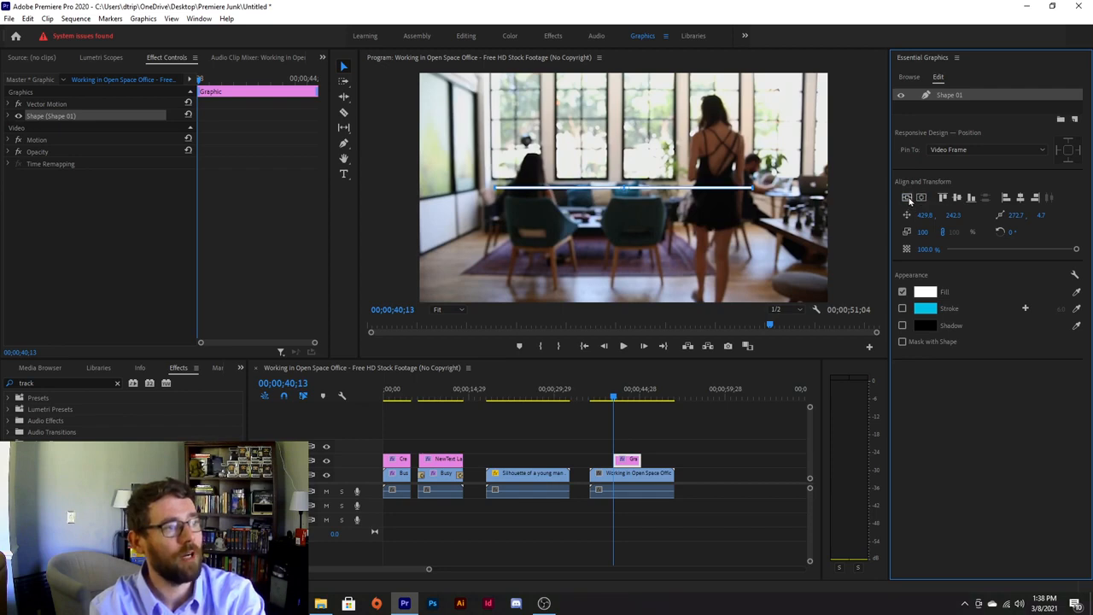
pyautogui.click(7, 116)
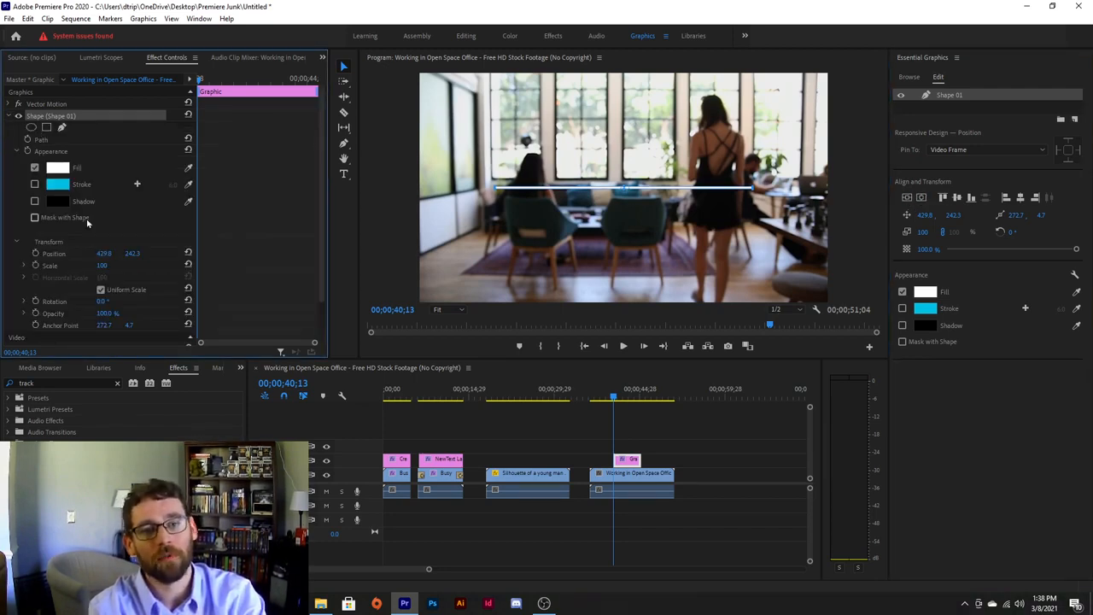
# Keyframe the line's position so it starts off-frame left at X -272.2.
pyautogui.scroll(-1, 39, 213)
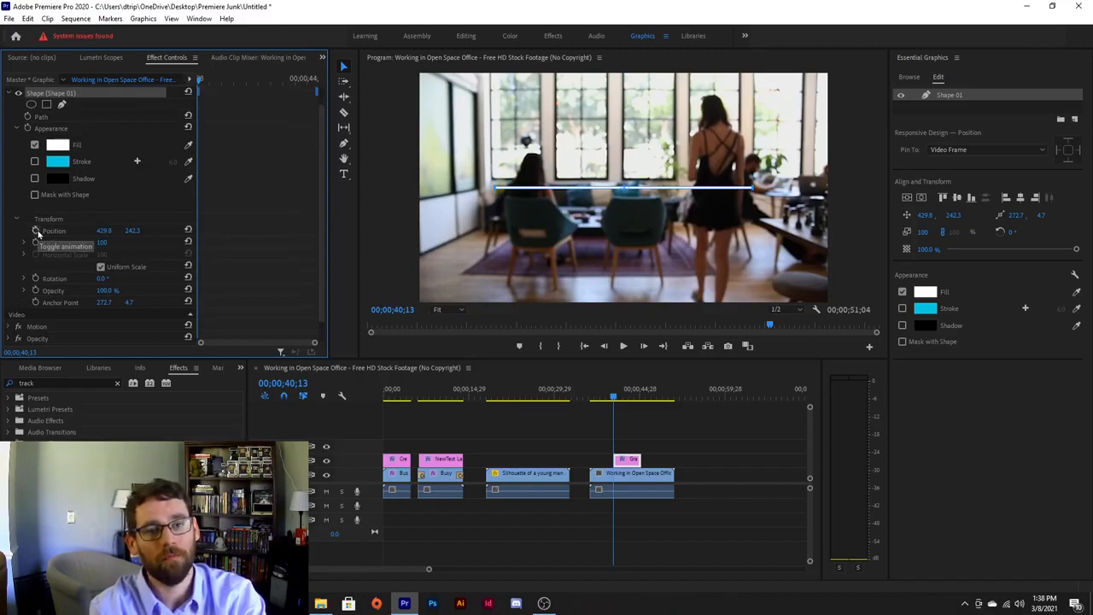
pyautogui.click(36, 231)
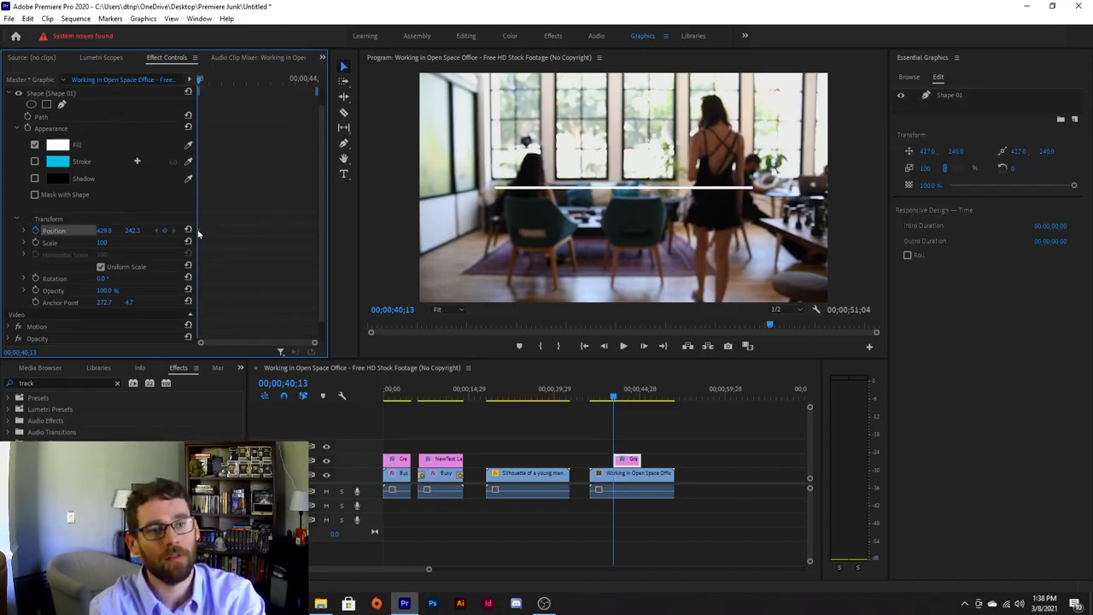
pyautogui.moveTo(246, 232); pyautogui.dragTo(225, 233)
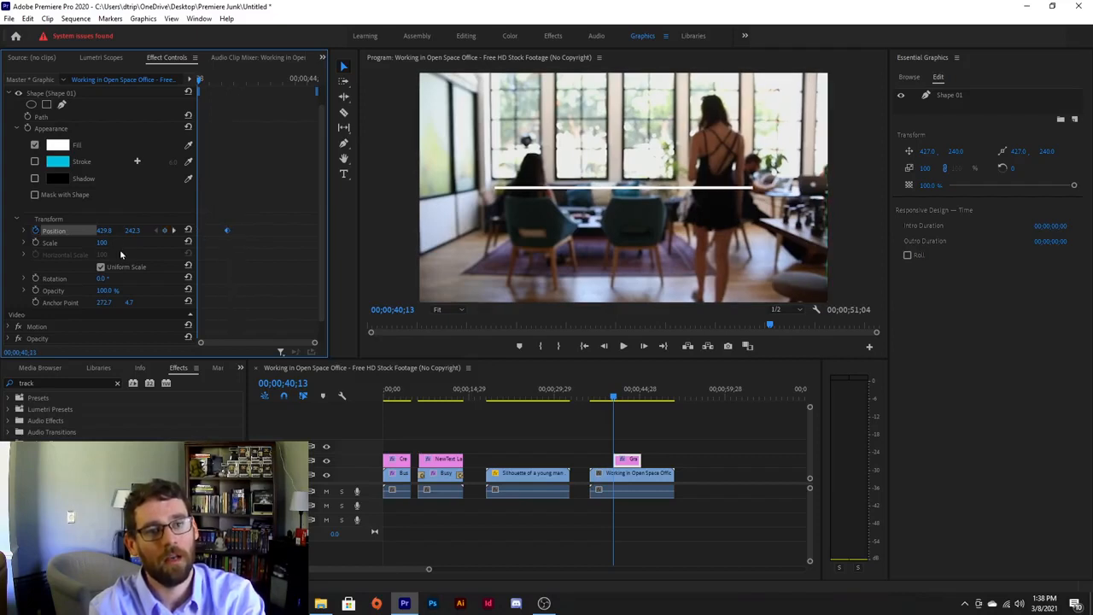
pyautogui.moveTo(131, 230); pyautogui.dragTo(70, 231)
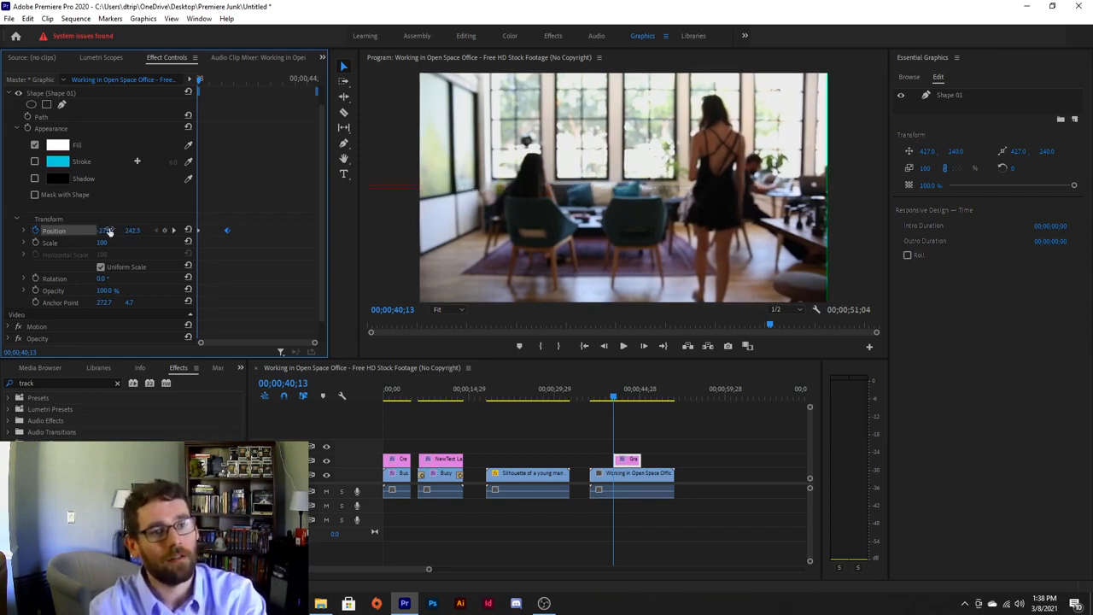
# Give the first position keyframe an Ease In and preview the slide-in.
pyautogui.rightClick(228, 230)
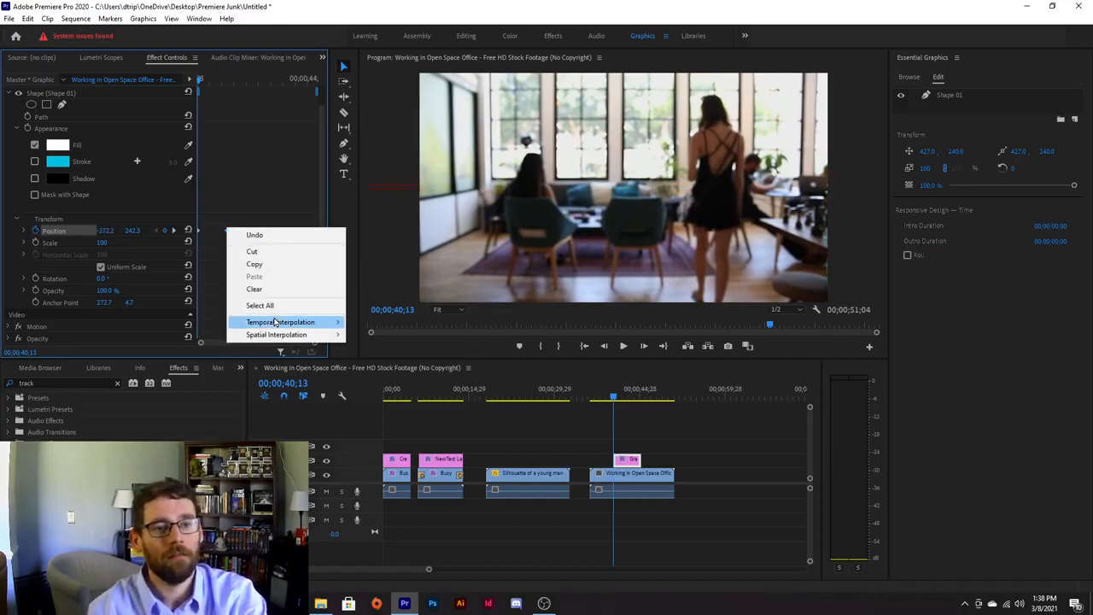
pyautogui.moveTo(277, 325)
pyautogui.click(380, 394)
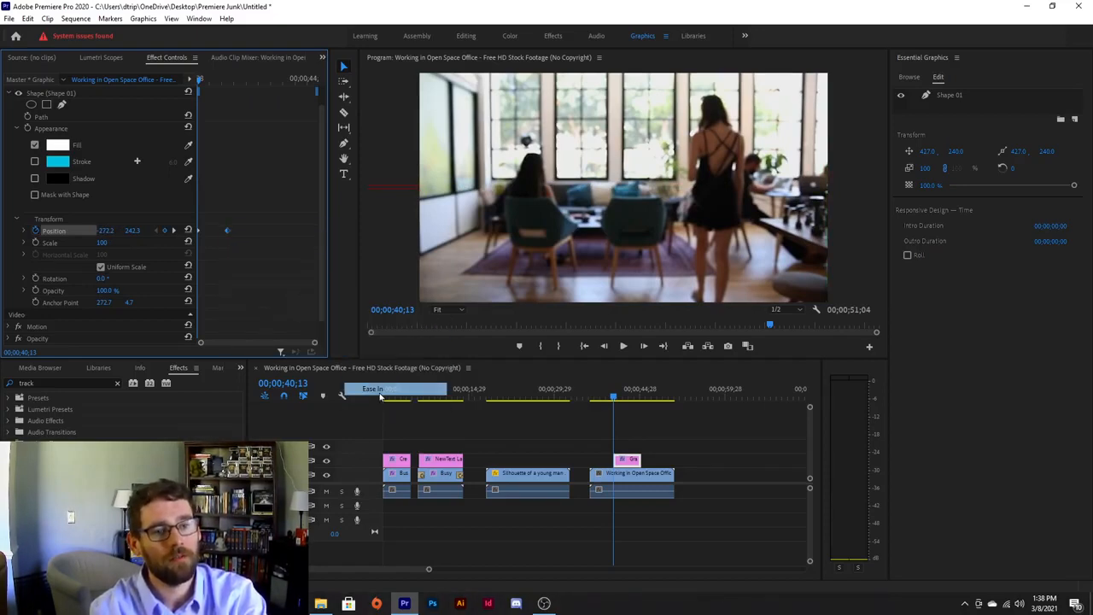
pyautogui.press('space')
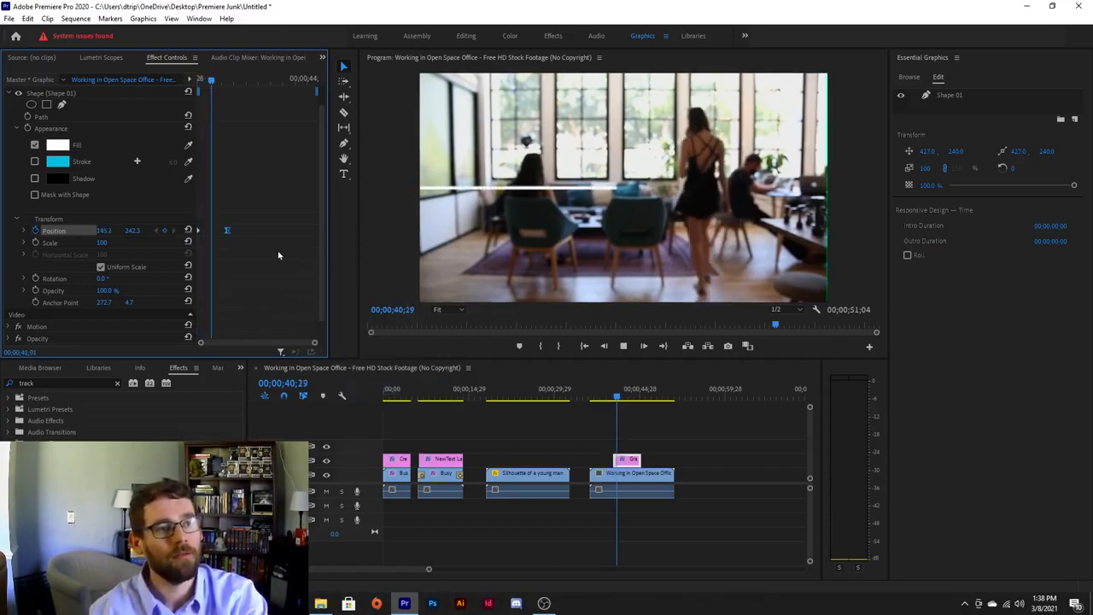
pyautogui.press('space')
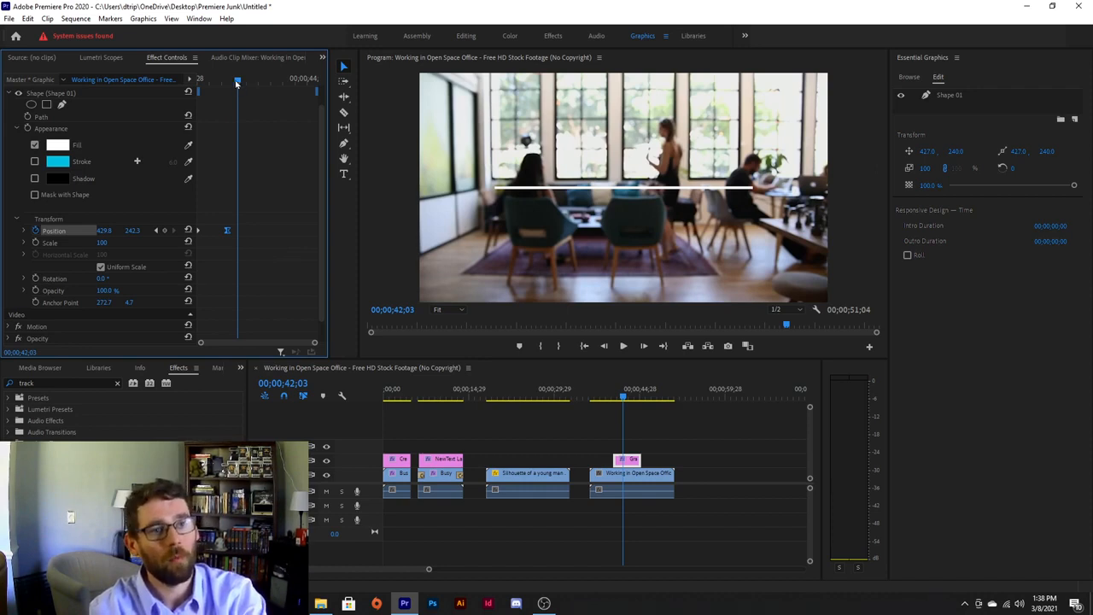
pyautogui.moveTo(237, 82)
pyautogui.mouseDown()
pyautogui.moveTo(227, 82)
pyautogui.moveTo(237, 82)
pyautogui.mouseUp()
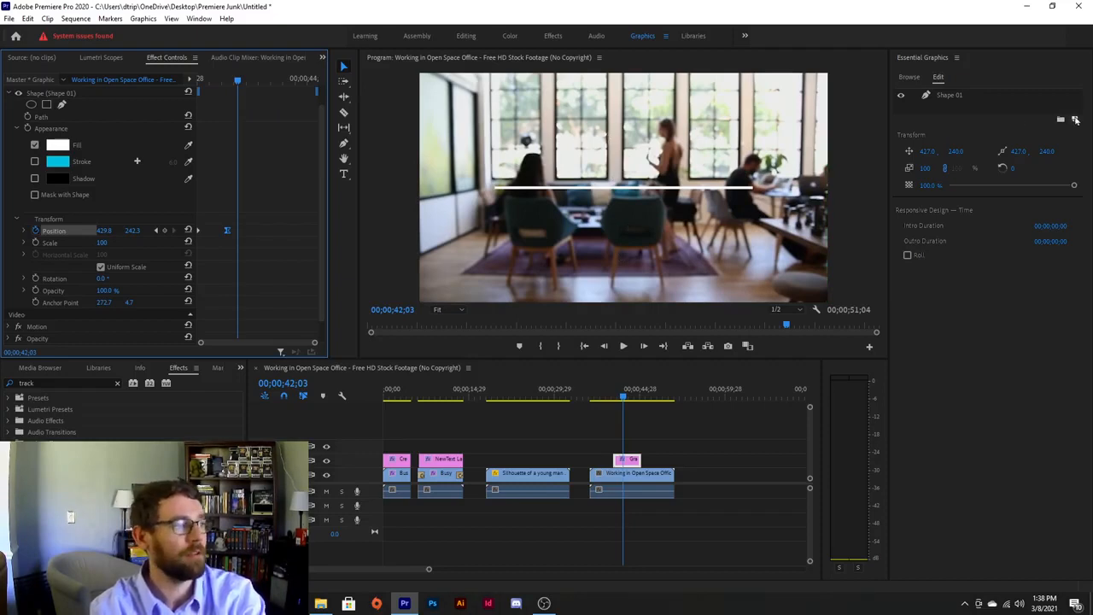
# Add an Impact text layer, scale it down and centre it just above the white line.
pyautogui.click(1075, 121)
pyautogui.click(1042, 136)
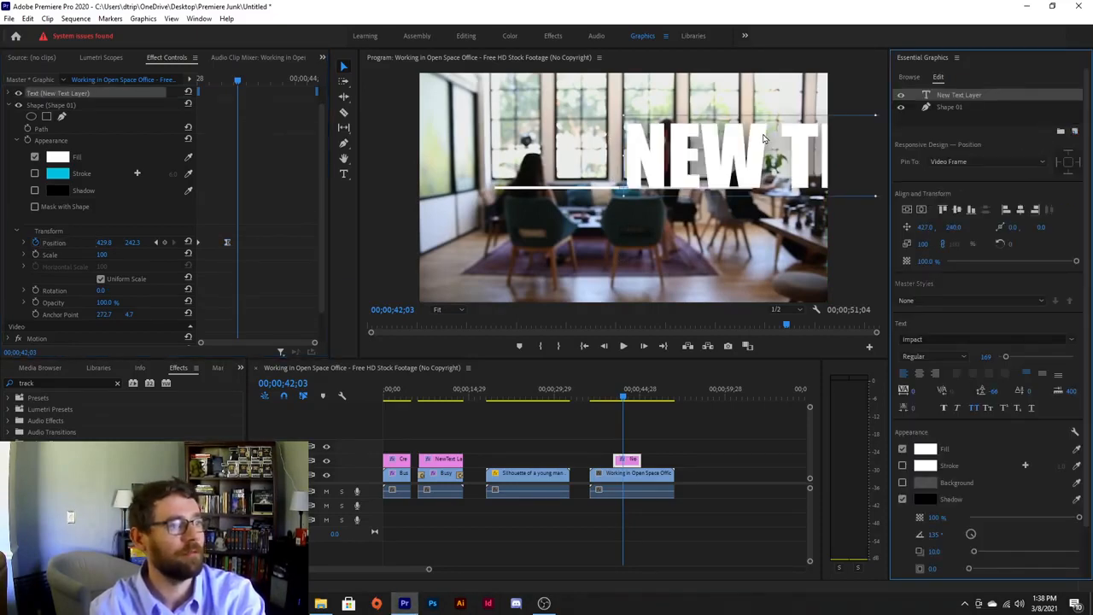
pyautogui.moveTo(765, 139); pyautogui.dragTo(526, 147)
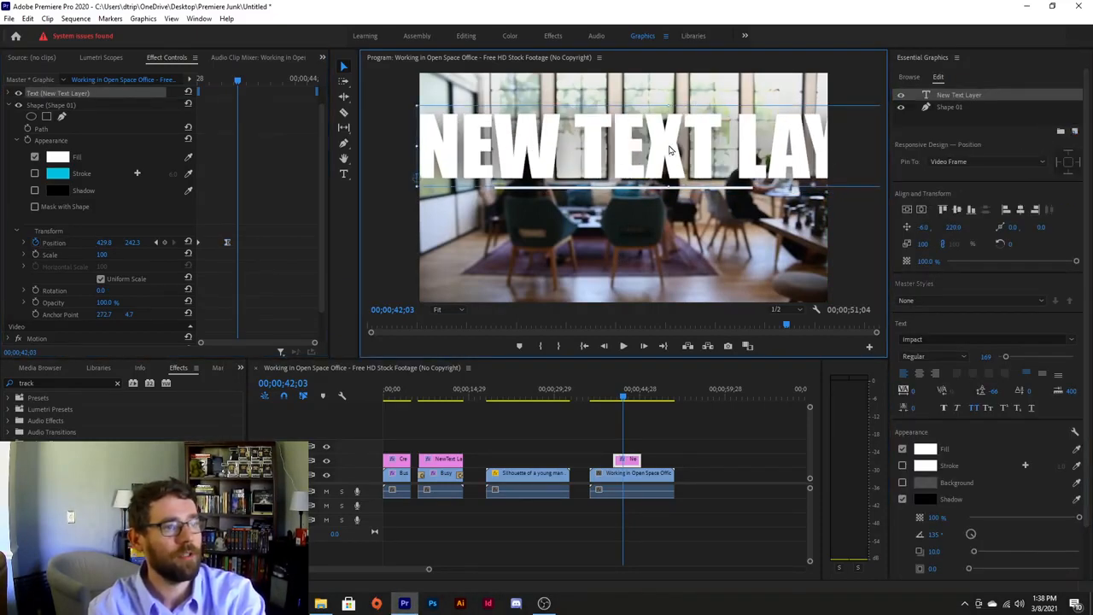
pyautogui.moveTo(670, 106); pyautogui.dragTo(643, 140)
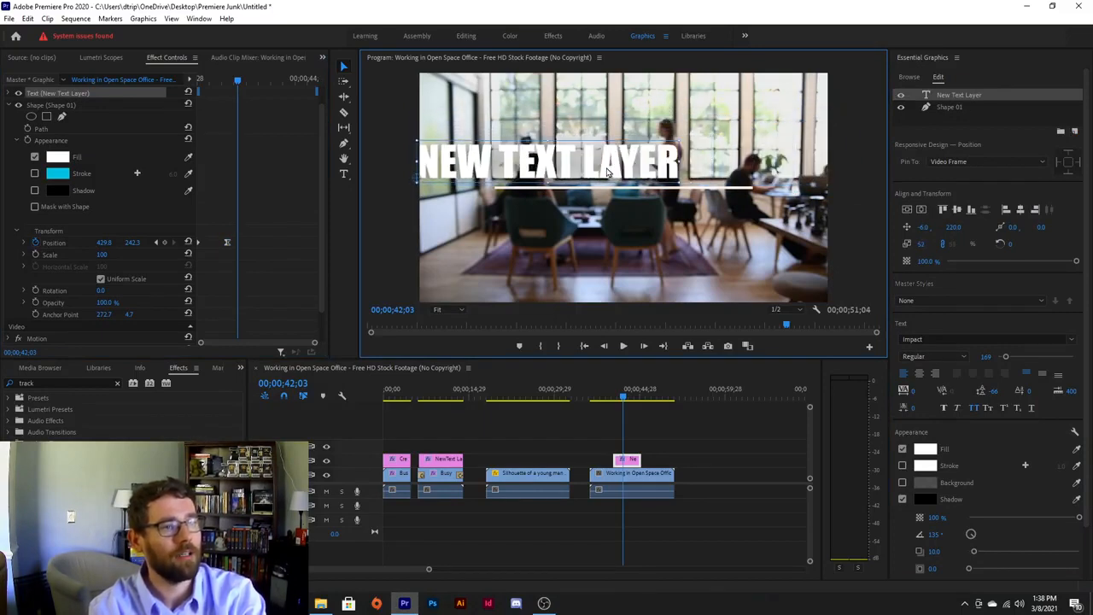
pyautogui.moveTo(608, 172); pyautogui.dragTo(681, 175)
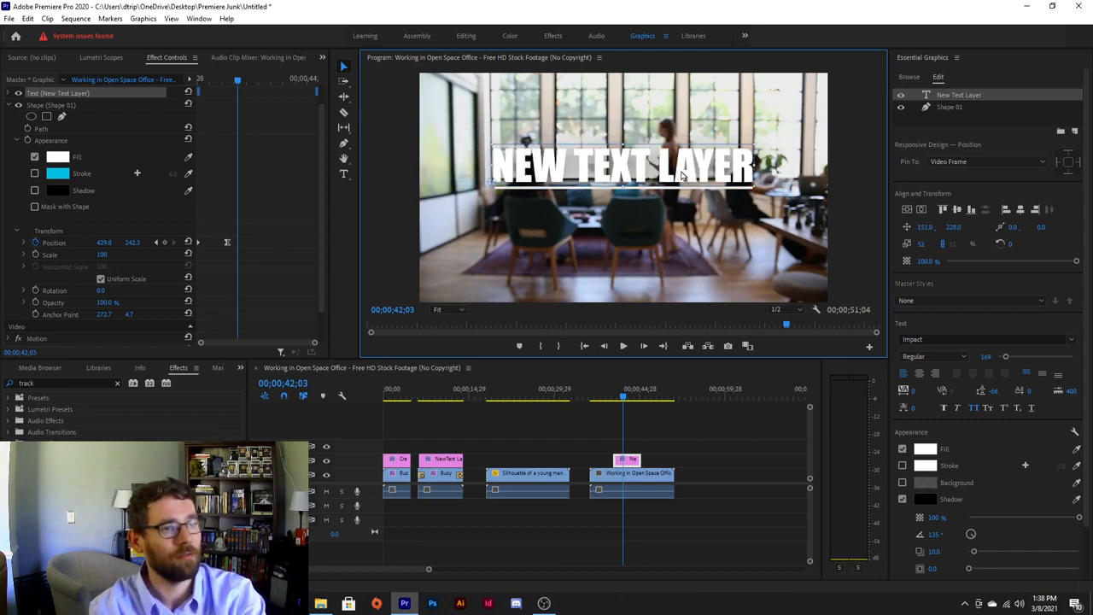
pyautogui.moveTo(623, 142); pyautogui.dragTo(635, 171)
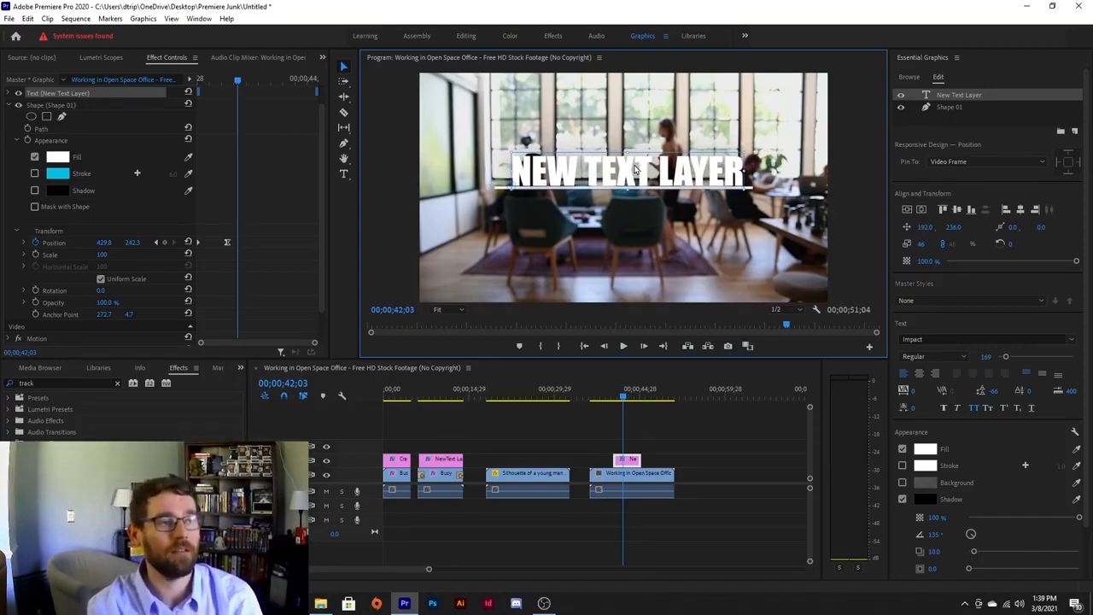
pyautogui.moveTo(935, 220); pyautogui.dragTo(907, 212)
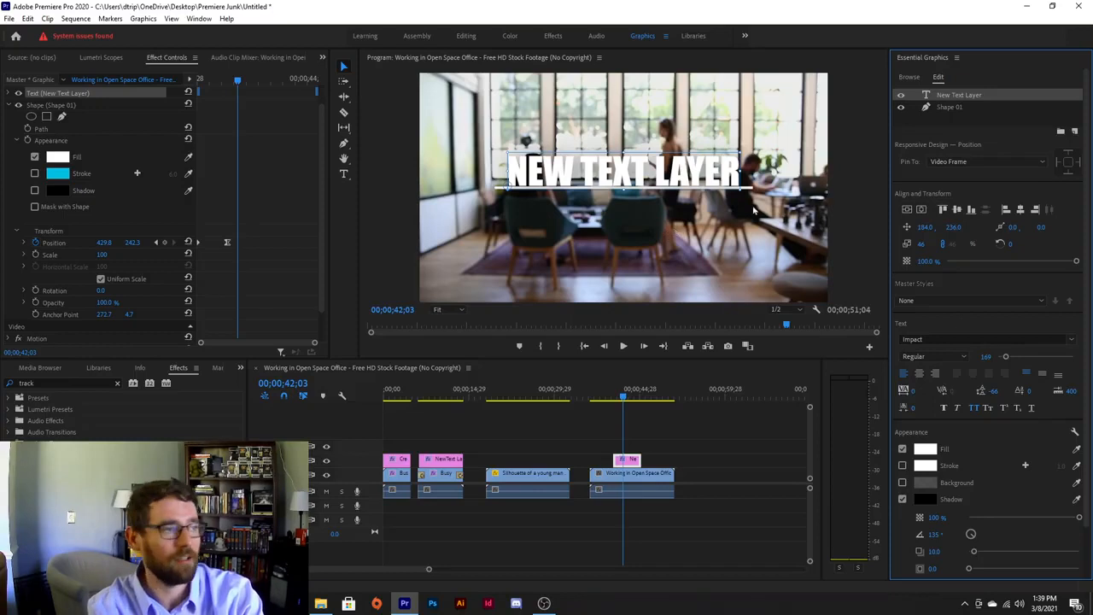
# Add a new text layer, shrink it, and place it just under the white line.
pyautogui.click(1075, 131)
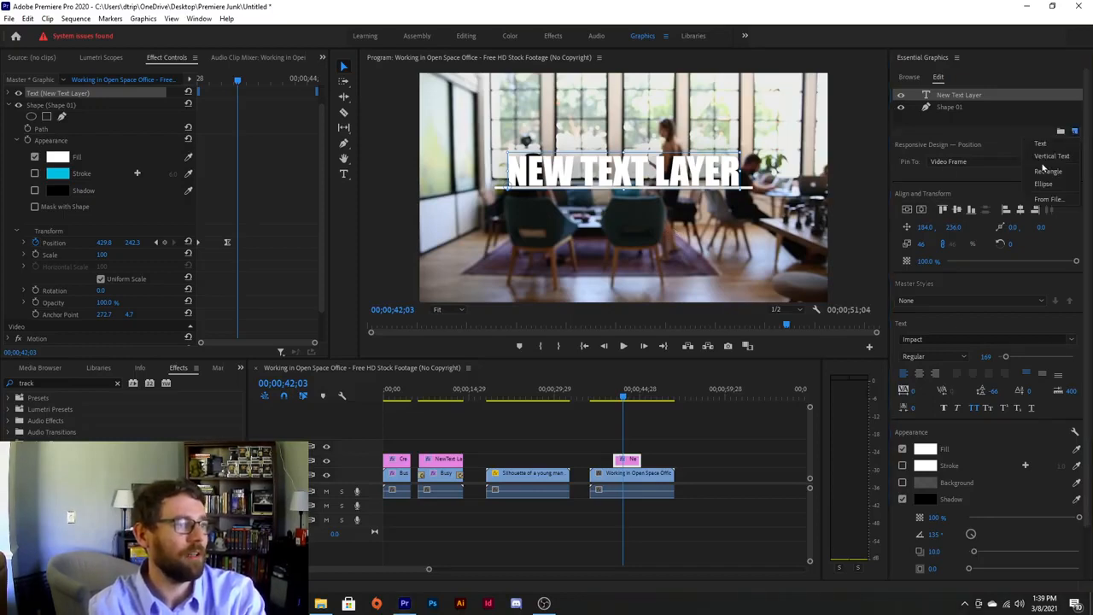
pyautogui.click(1042, 144)
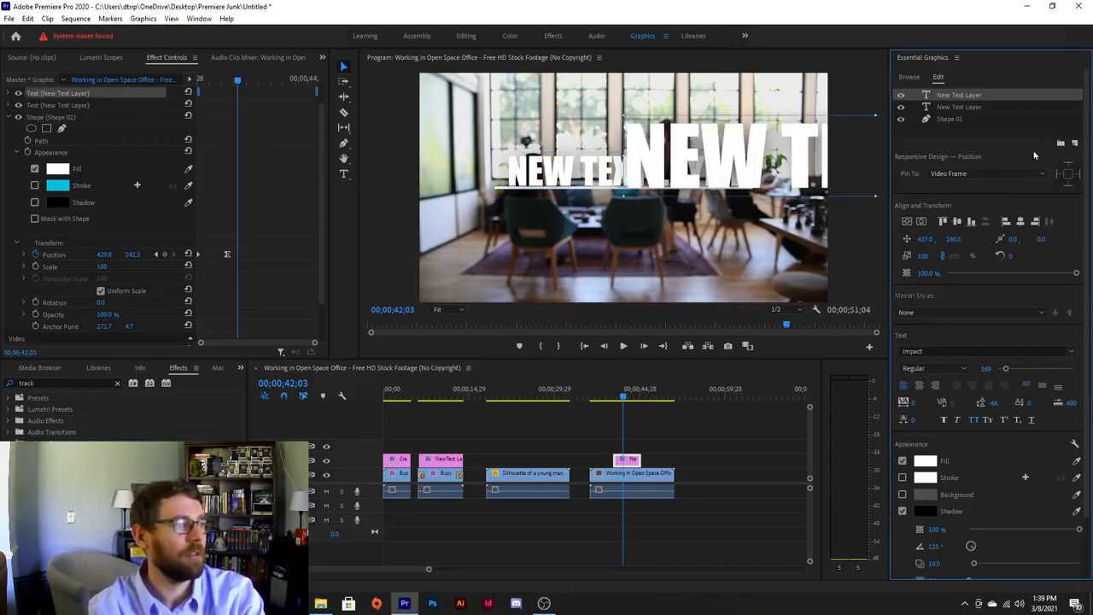
pyautogui.moveTo(763, 145); pyautogui.dragTo(623, 221)
pyautogui.moveTo(527, 255); pyautogui.dragTo(633, 211)
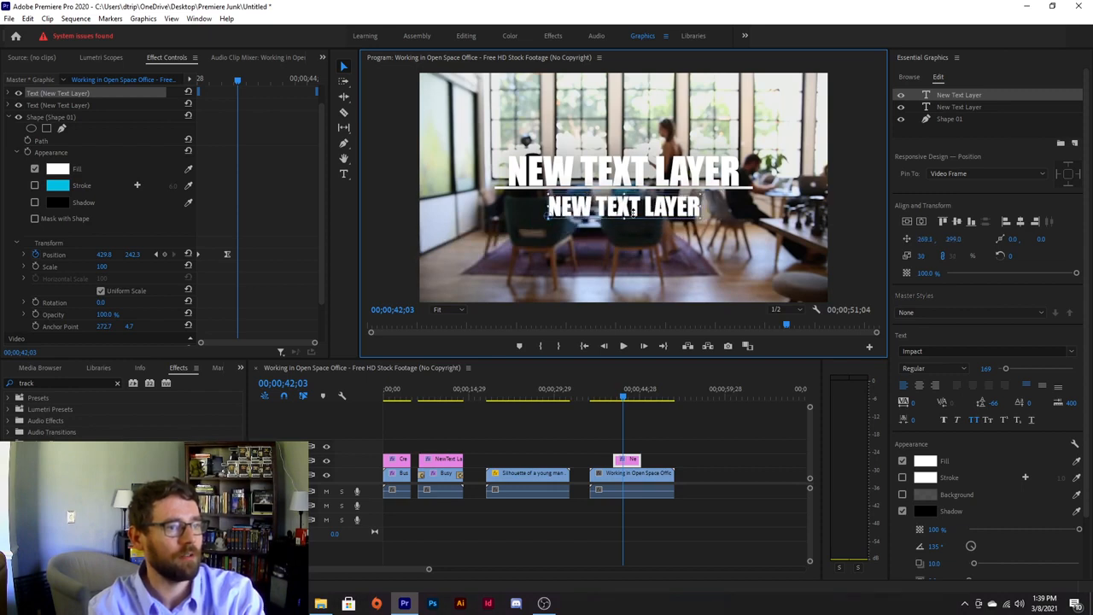
# Set the new text in Microsoft Yi Baiti, after briefly trying Franklin Gothic Medium.
pyautogui.doubleClick(646, 209)
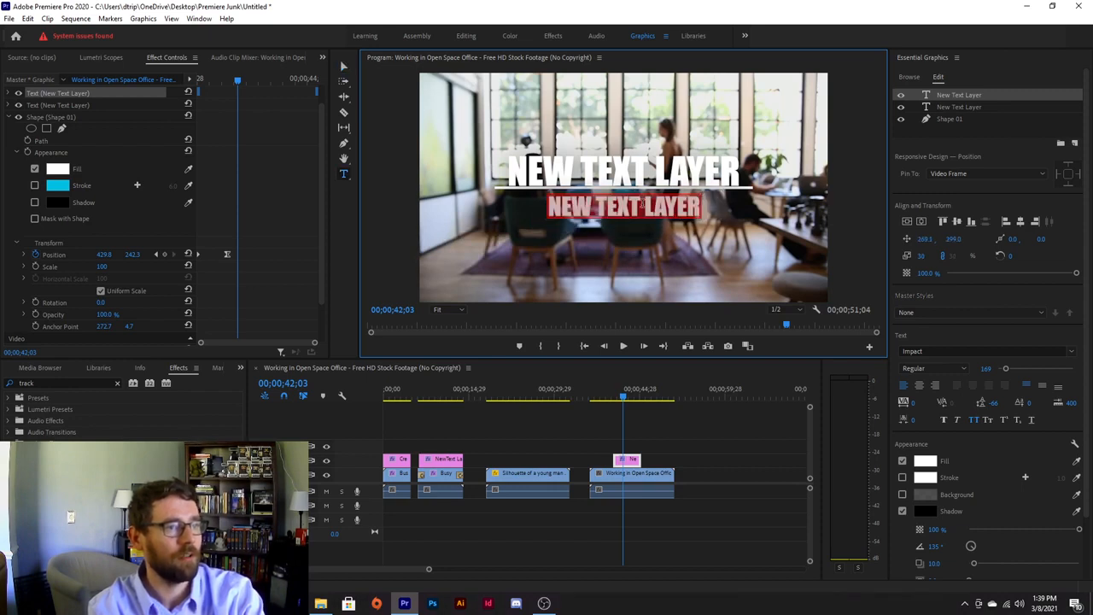
pyautogui.click(939, 351)
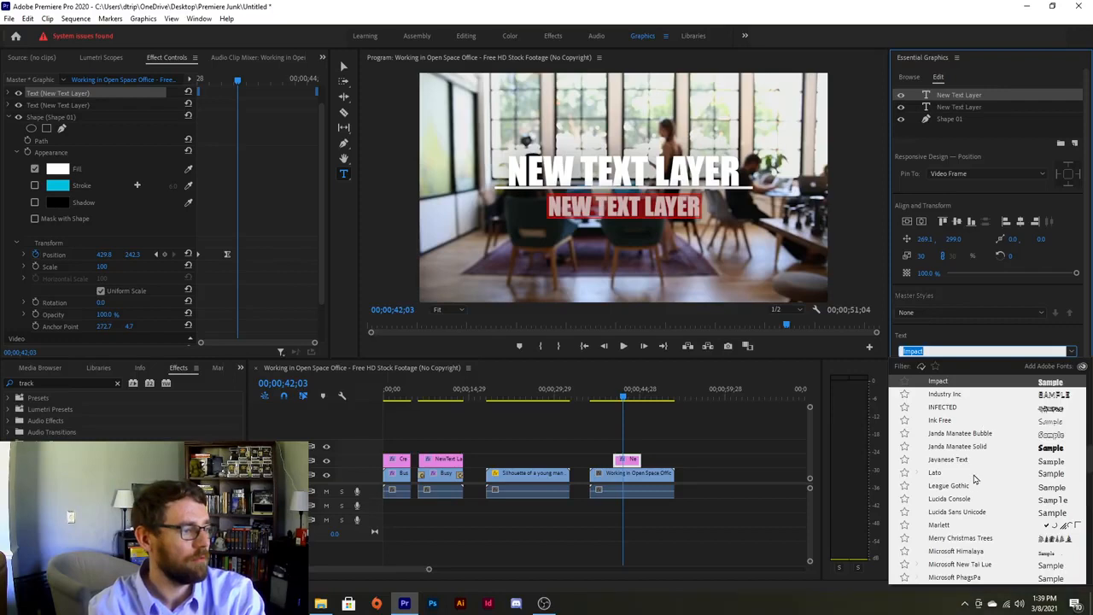
pyautogui.scroll(-3, 971, 485)
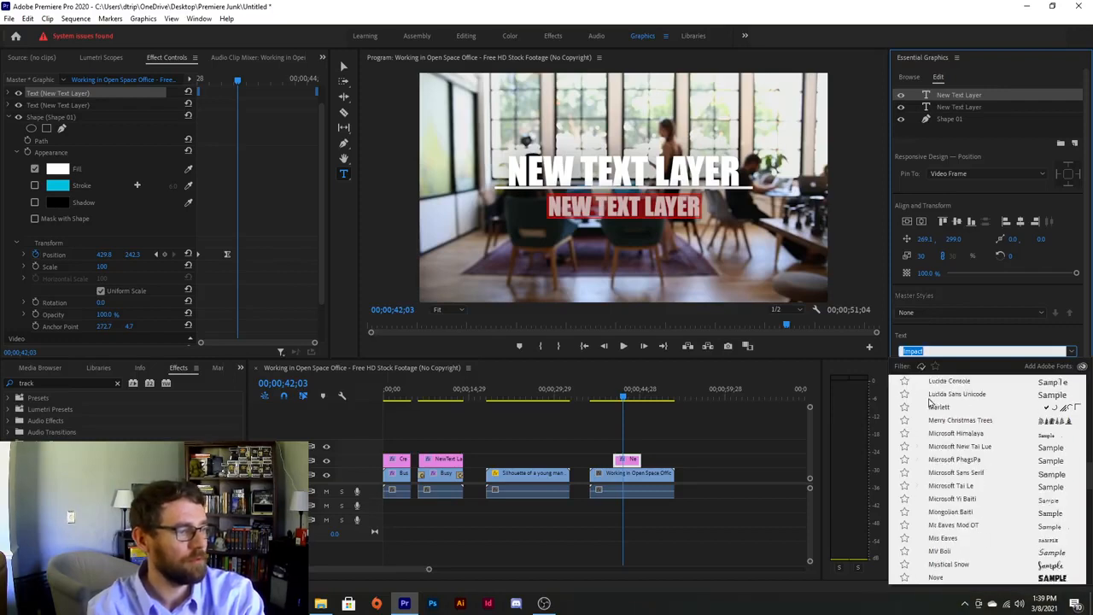
pyautogui.write('go')
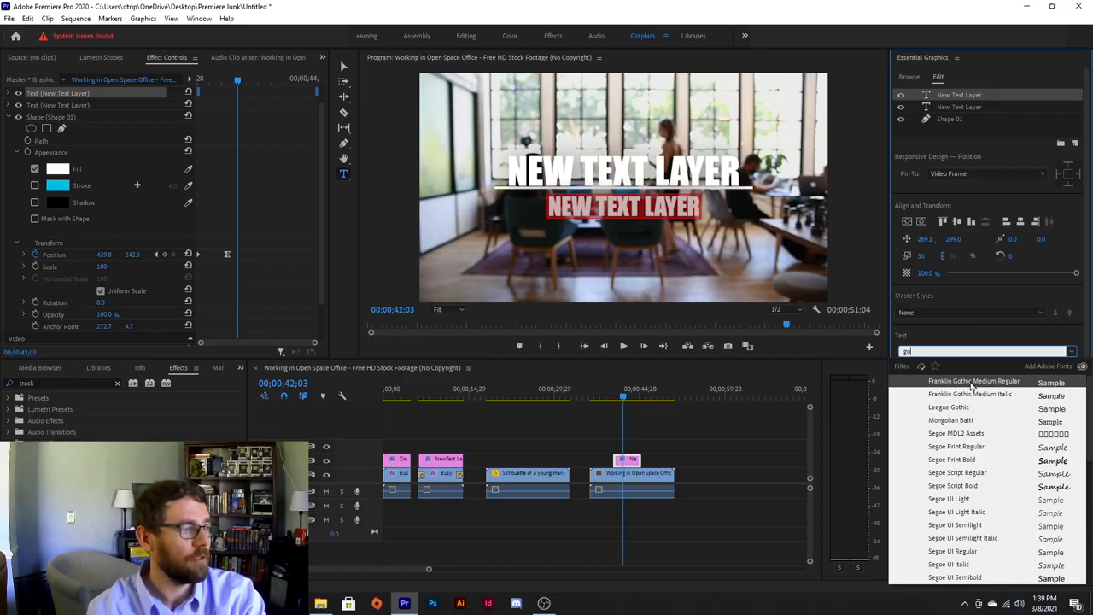
pyautogui.click(971, 385)
pyautogui.click(950, 365)
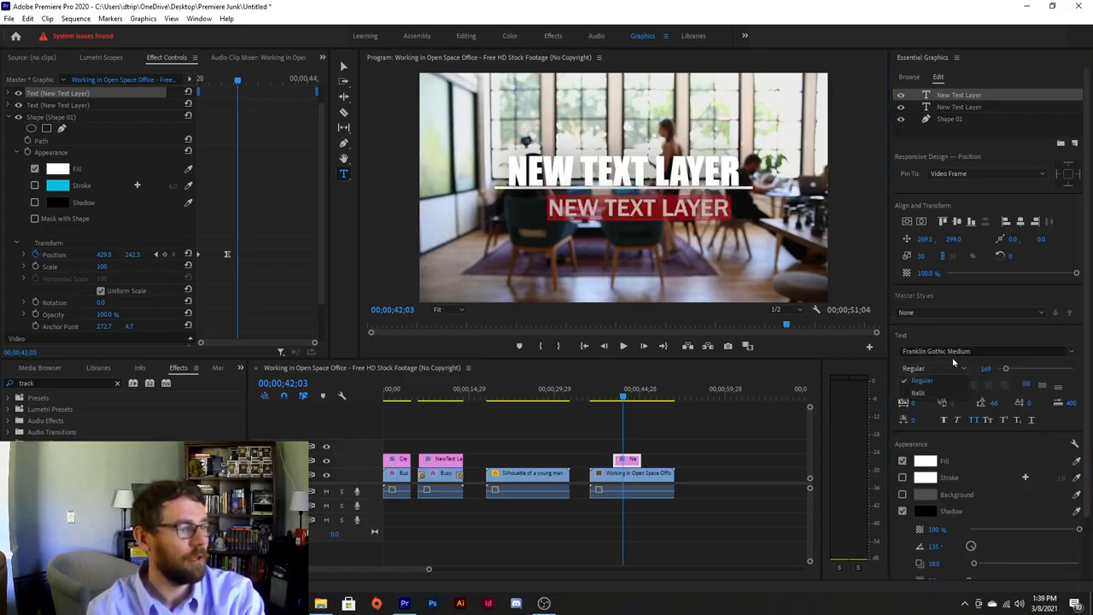
pyautogui.click(990, 351)
pyautogui.scroll(-10, 982, 444)
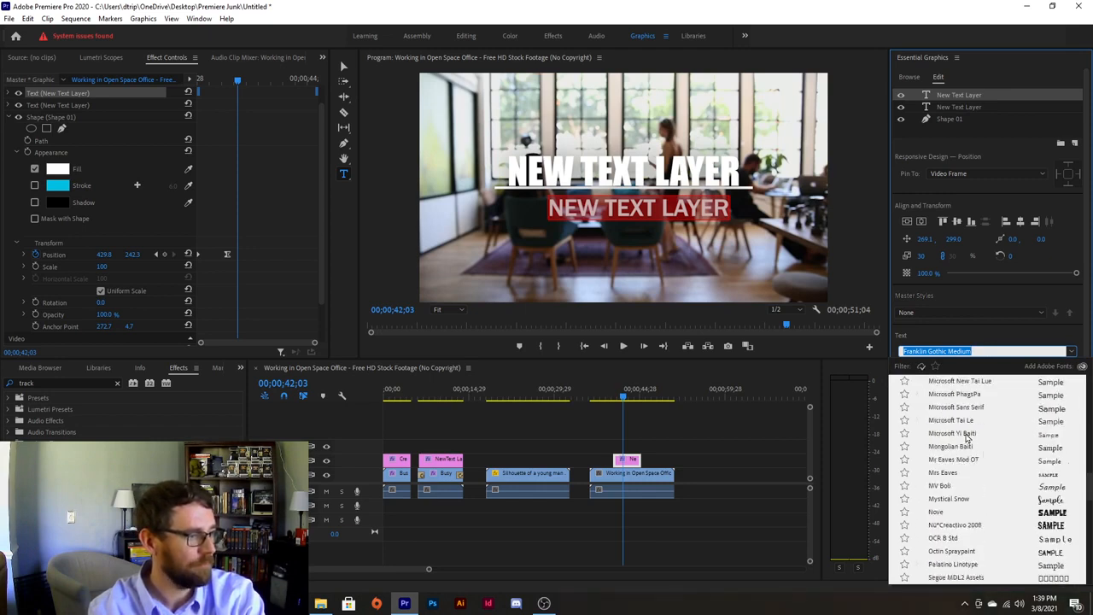
pyautogui.click(969, 433)
# Nudge the thin subtitle up to sit just beneath the white line.
pyautogui.click(664, 208)
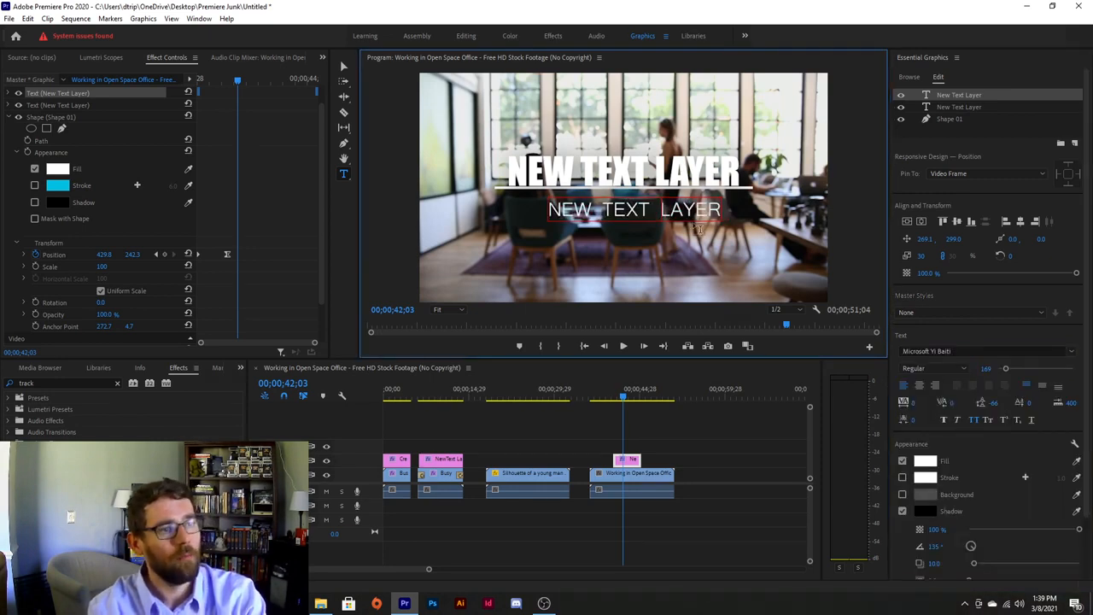
pyautogui.click(343, 69)
pyautogui.moveTo(639, 211); pyautogui.dragTo(625, 199)
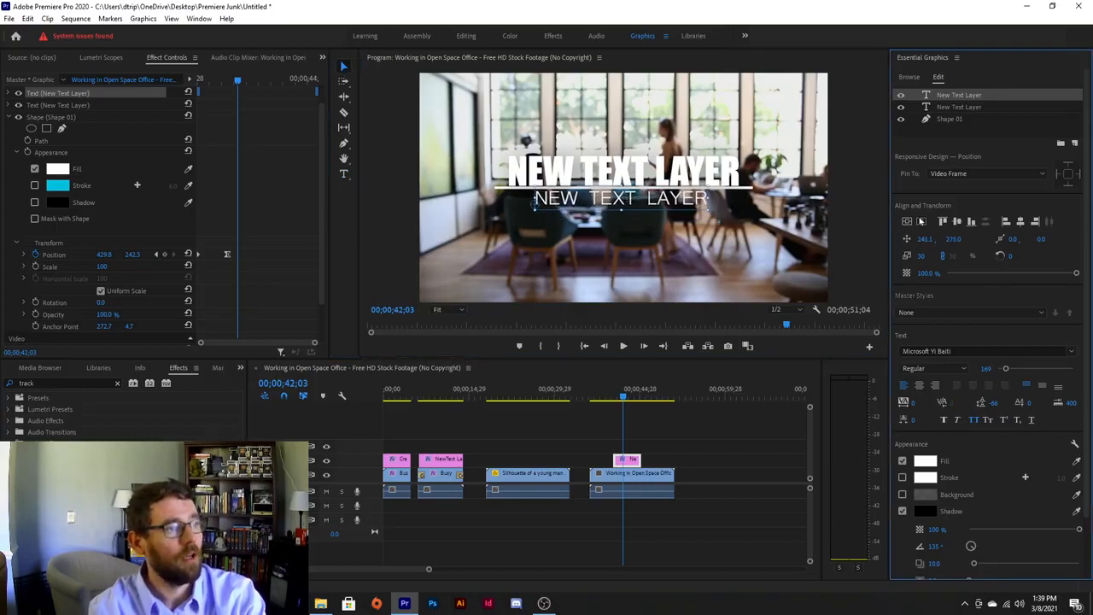
pyautogui.click(654, 166)
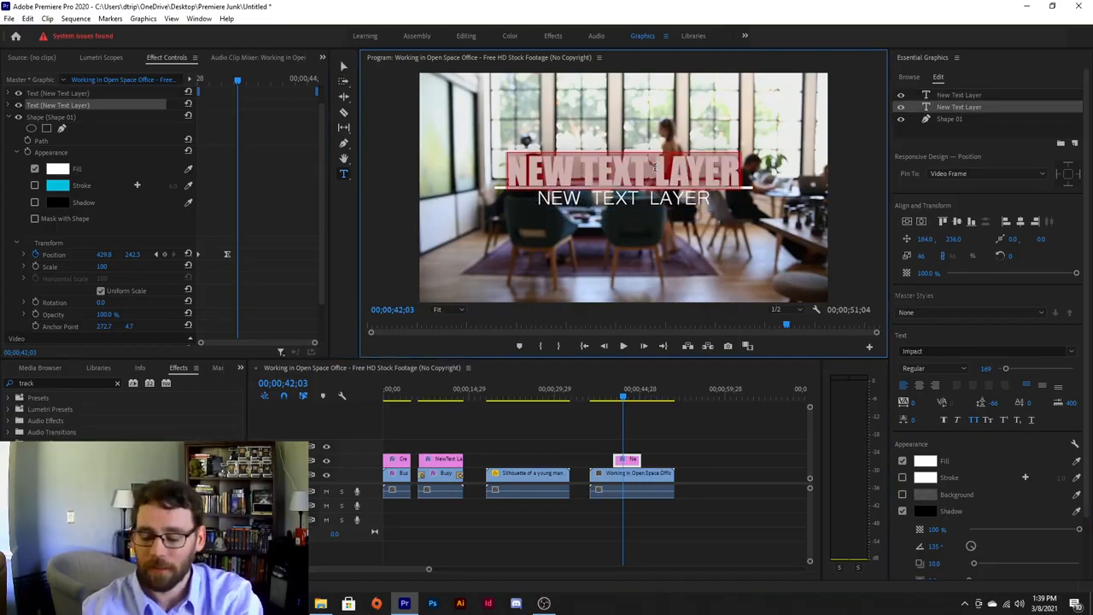
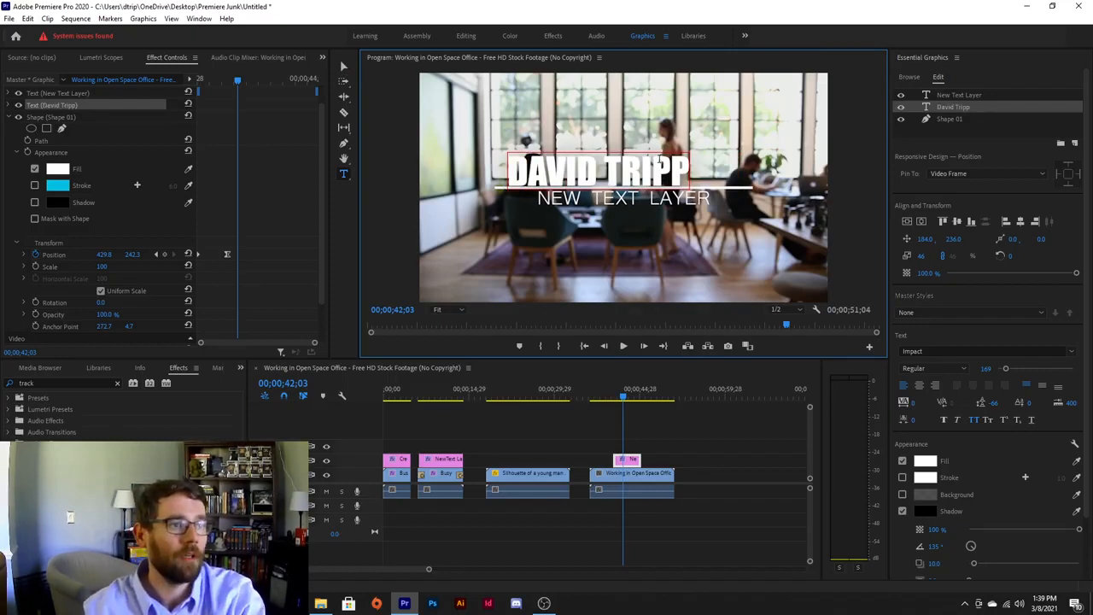
# Retype the upper title as the person's name and the subtitle as 'Graphic Designer'.
pyautogui.doubleClick(652, 202)
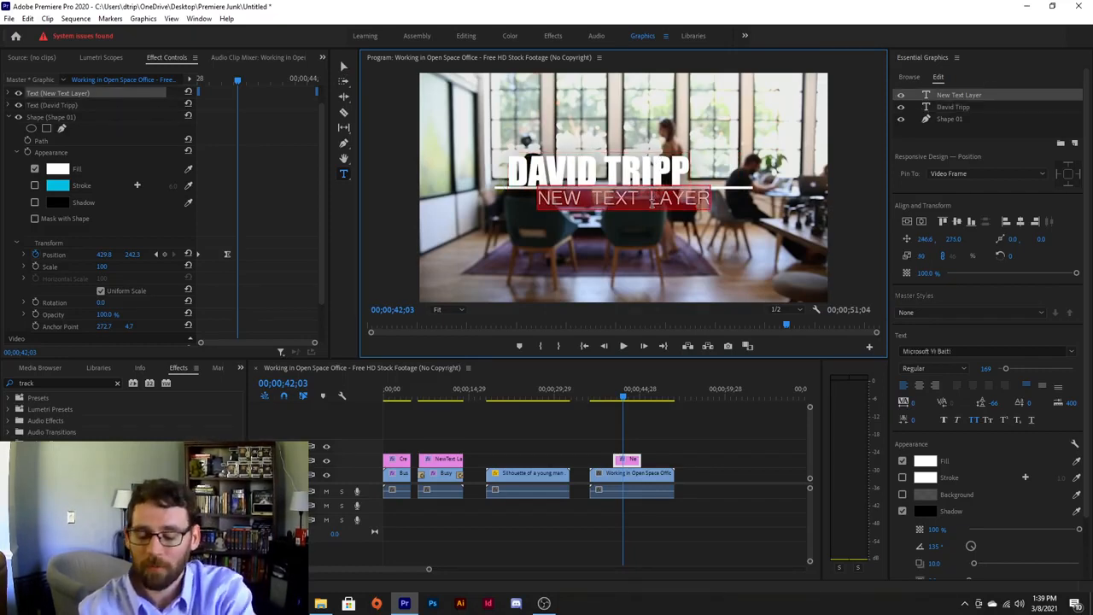
pyautogui.write('Gra')
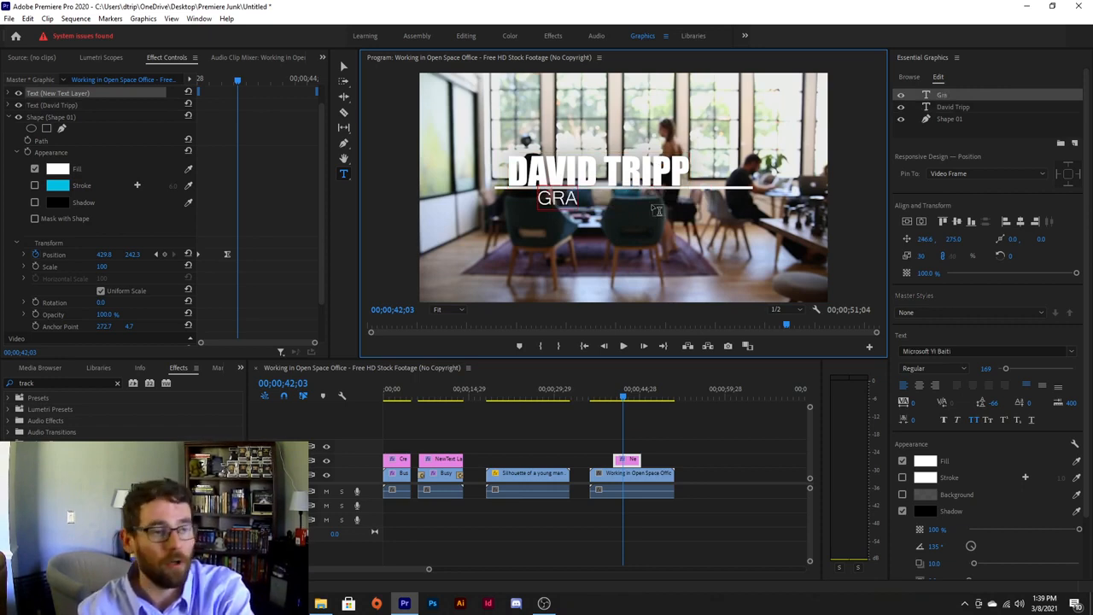
pyautogui.write('phic De')
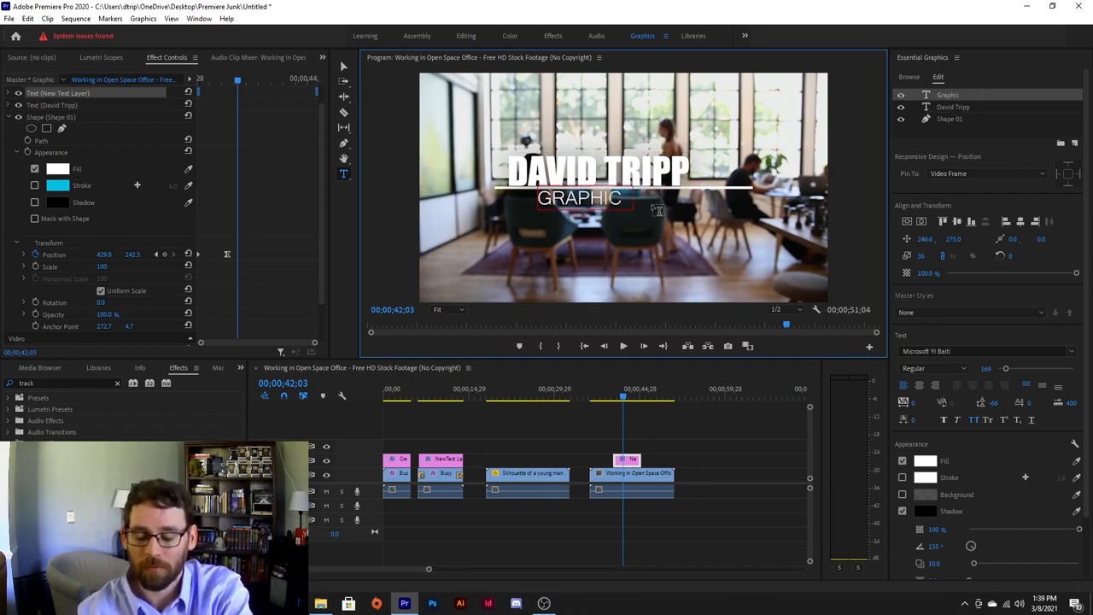
pyautogui.write('sign')
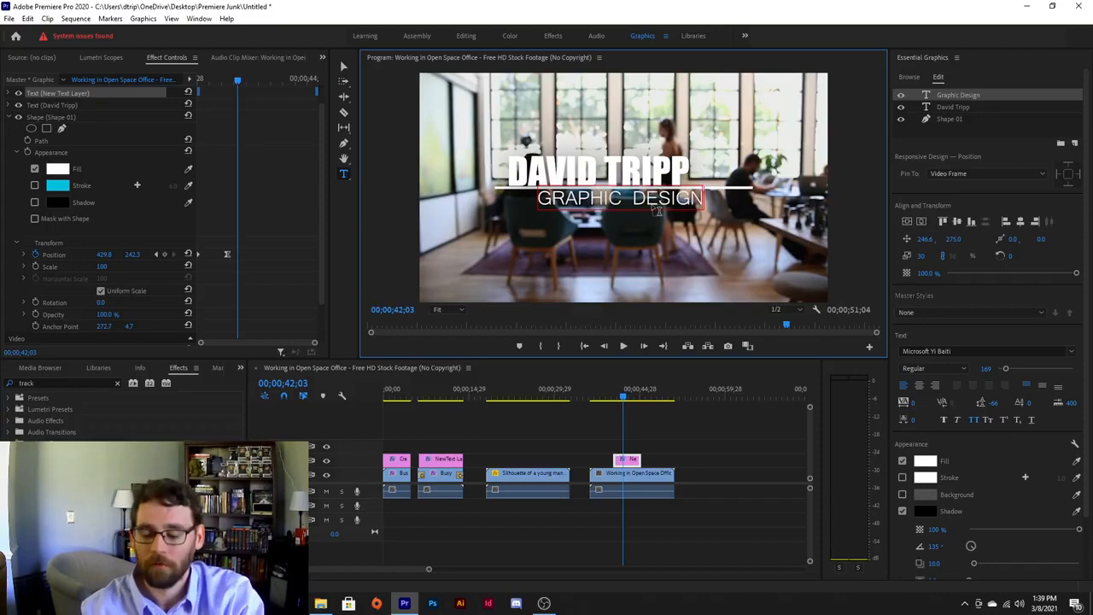
pyautogui.write('er')
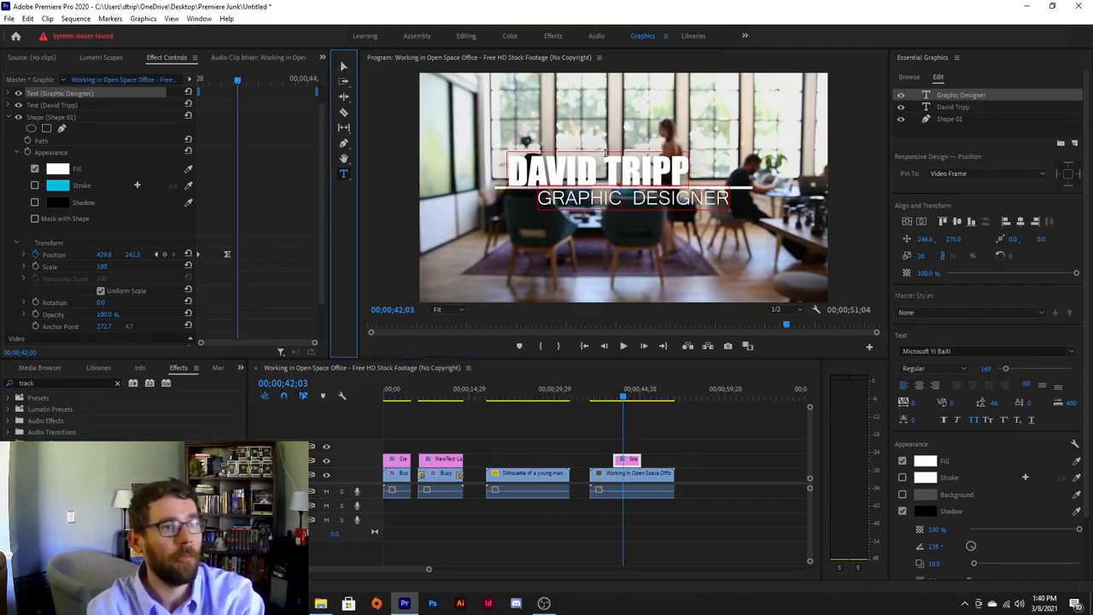
pyautogui.write('v')
pyautogui.click(580, 167)
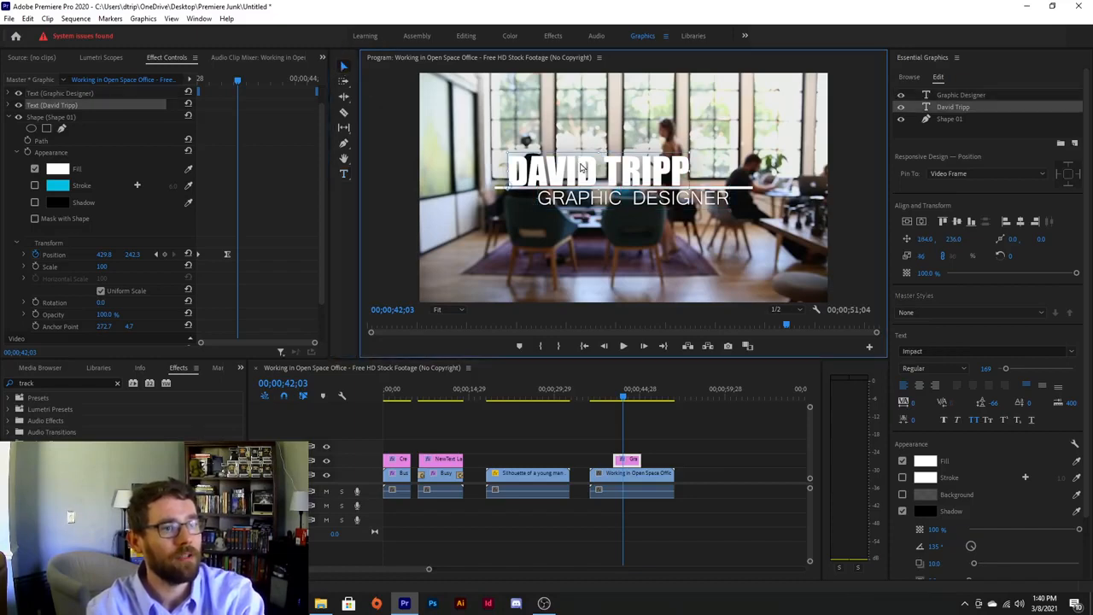
# Align both the name title and the subtitle to the horizontal center.
pyautogui.click(921, 221)
pyautogui.click(653, 202)
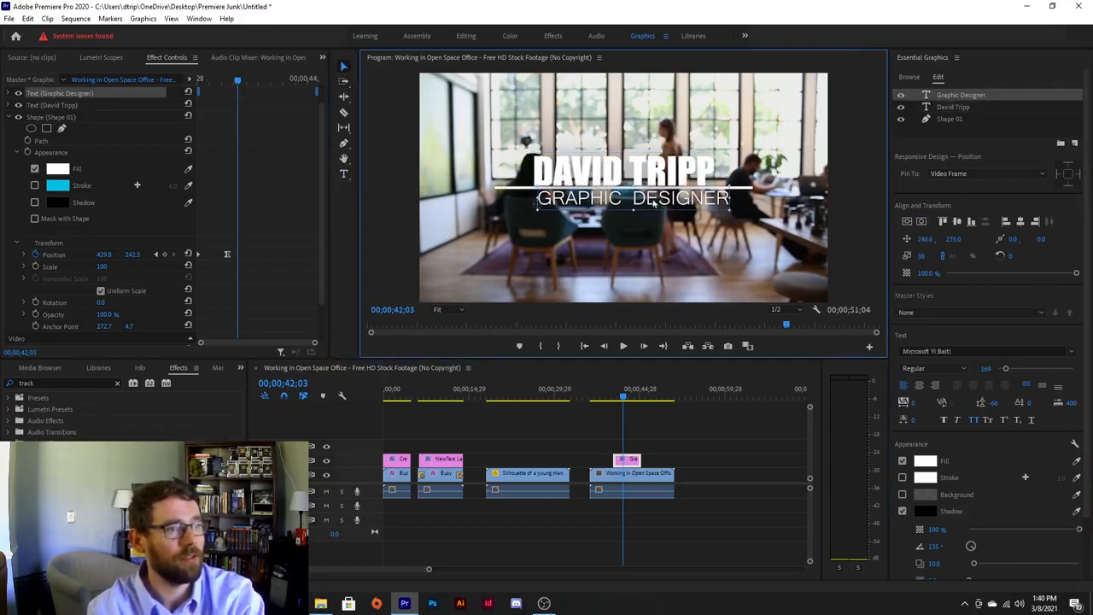
pyautogui.click(921, 221)
# Increase the name title's tracking to spread its letters, then re-centre it horizontally.
pyautogui.click(654, 182)
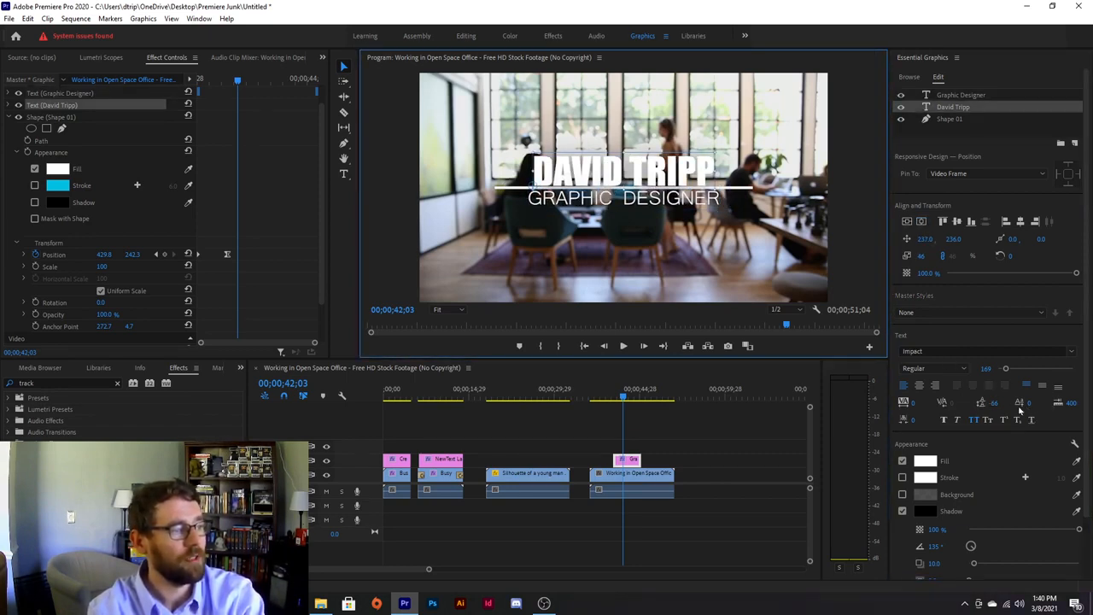
pyautogui.click(912, 403)
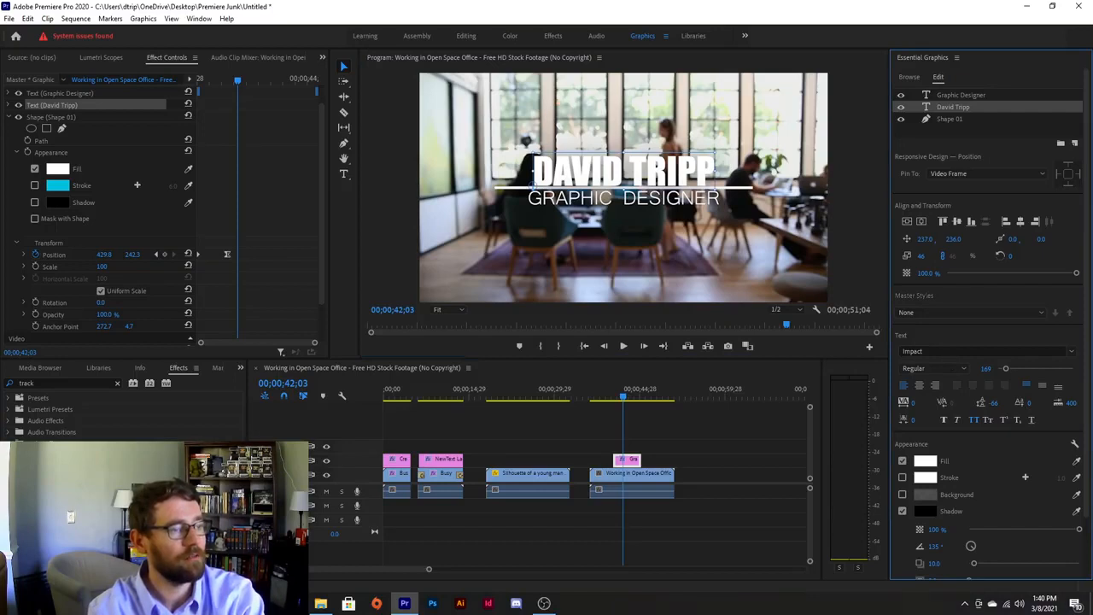
pyautogui.moveTo(912, 403); pyautogui.dragTo(986, 403)
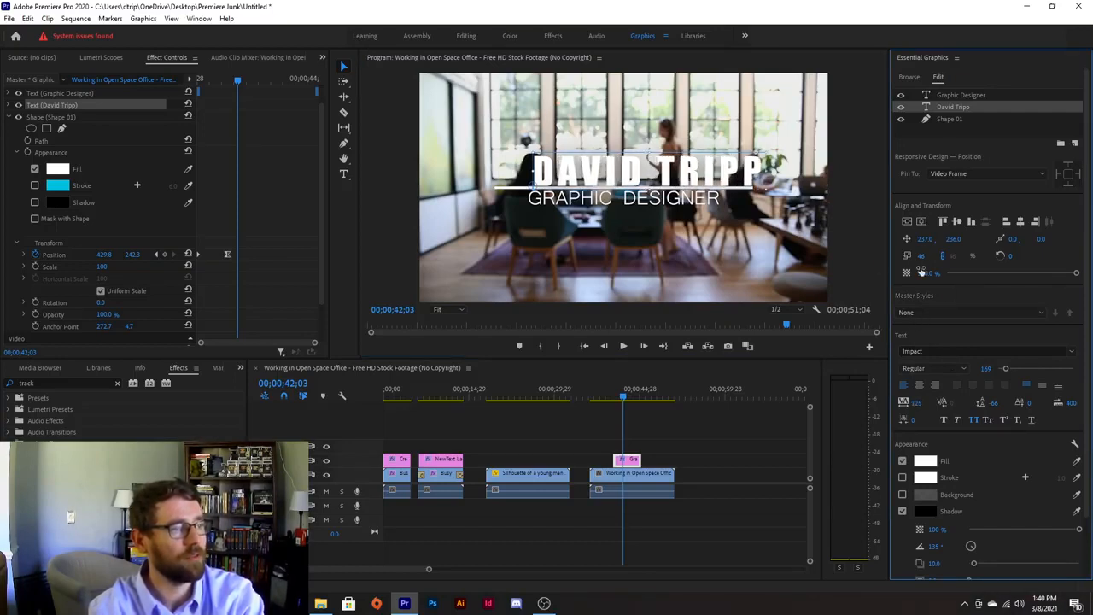
pyautogui.click(921, 221)
pyautogui.click(668, 237)
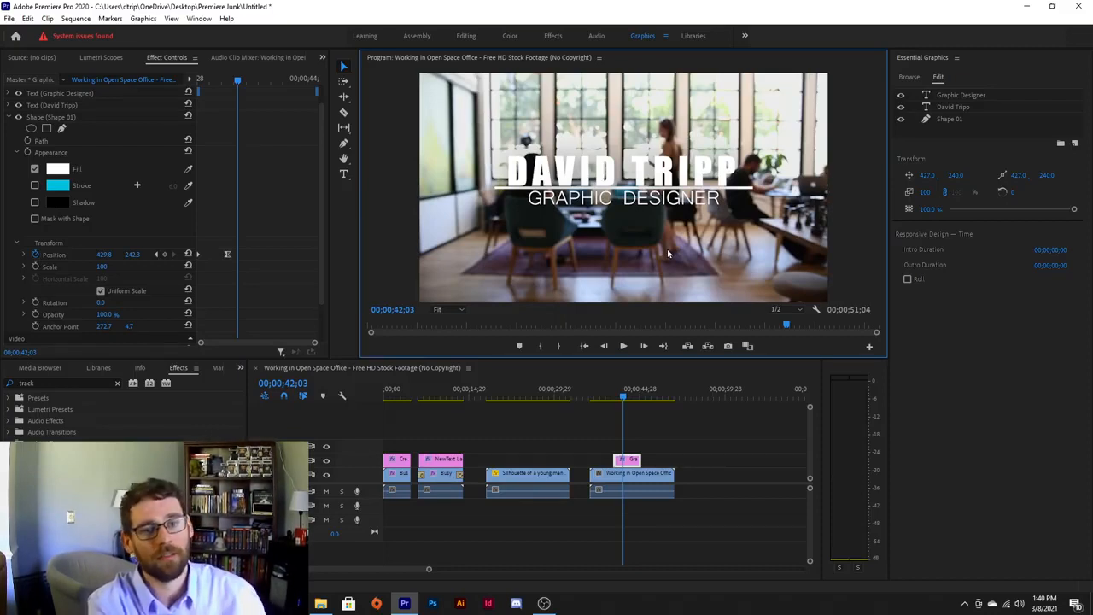
# Expand the Text (Graphic Designer) properties and move the playhead to 00;00;43;21.
pyautogui.click(960, 94)
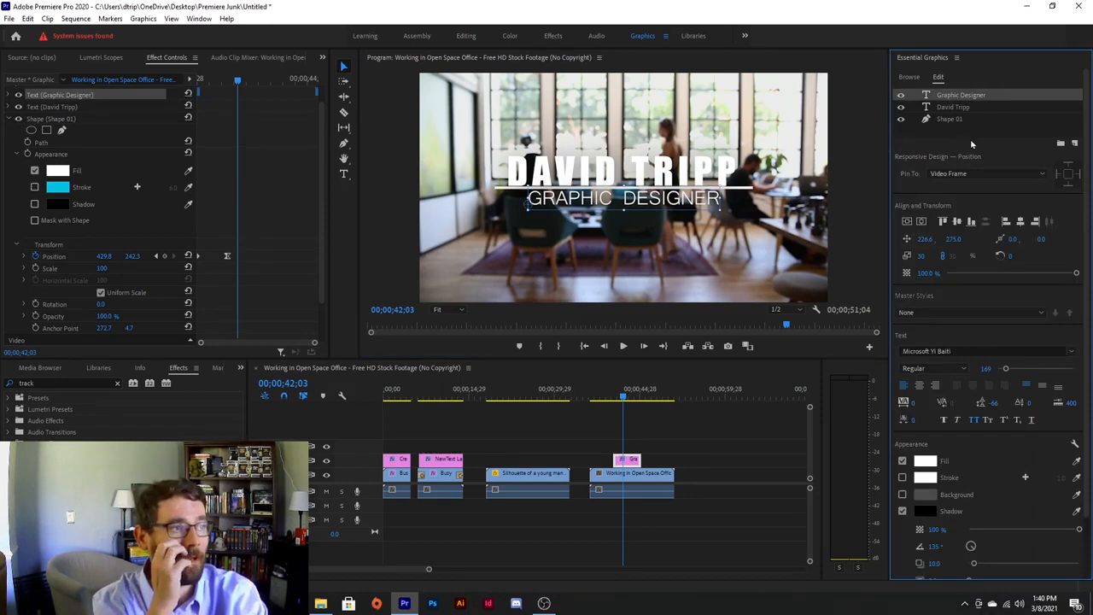
pyautogui.click(13, 118)
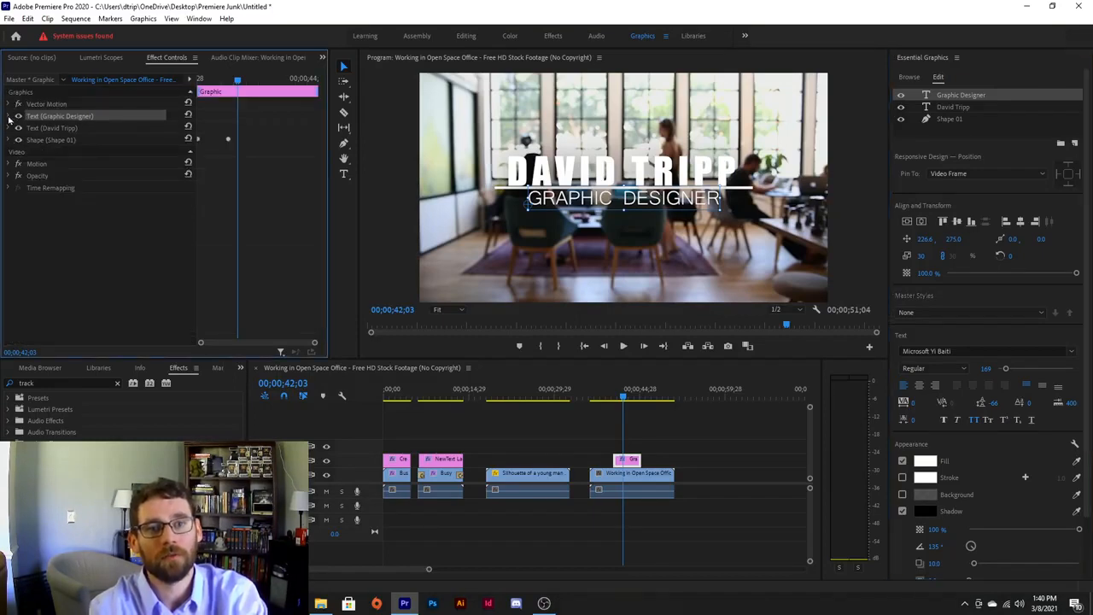
pyautogui.click(12, 117)
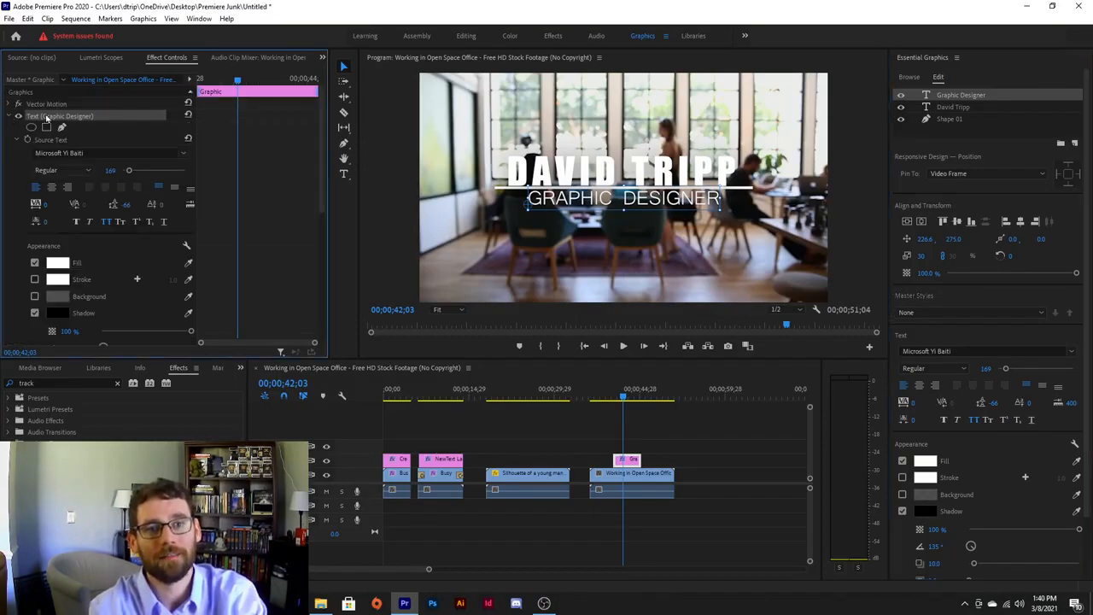
pyautogui.click(12, 116)
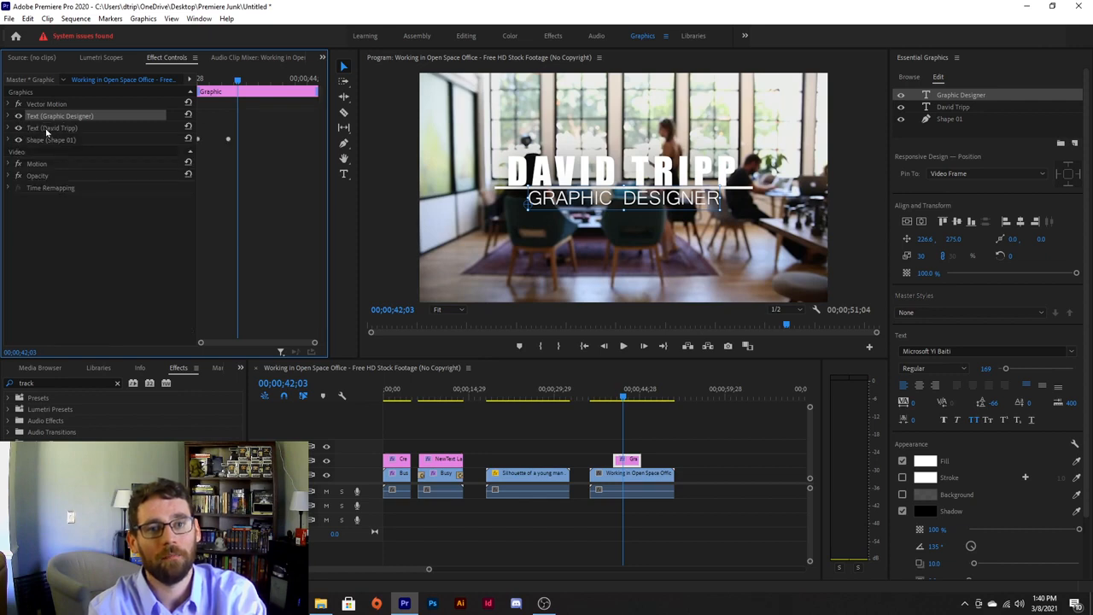
pyautogui.click(10, 116)
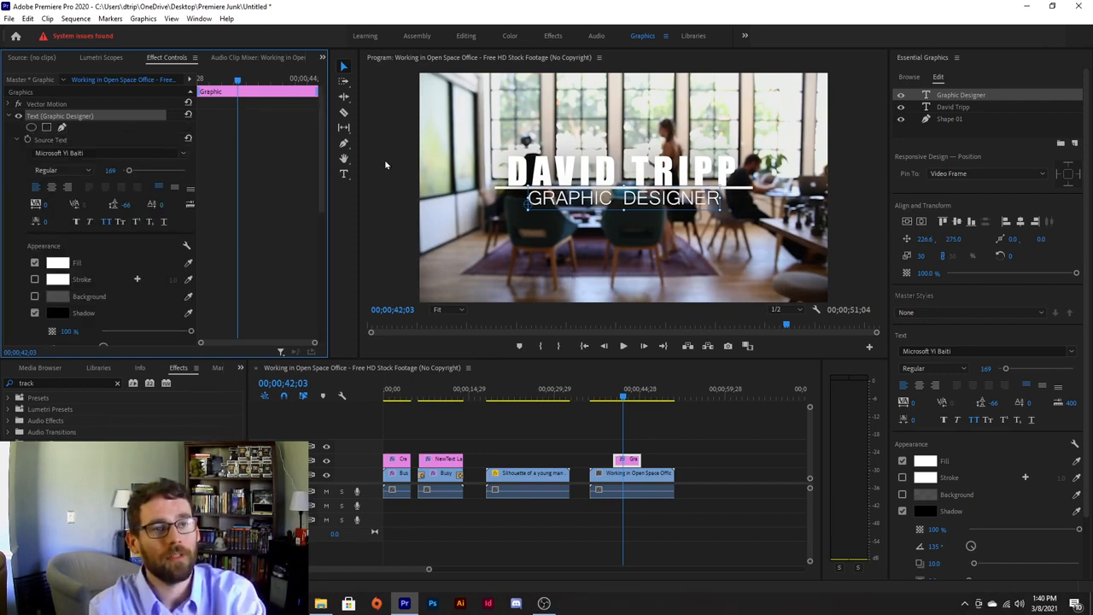
pyautogui.moveTo(239, 84); pyautogui.dragTo(277, 87)
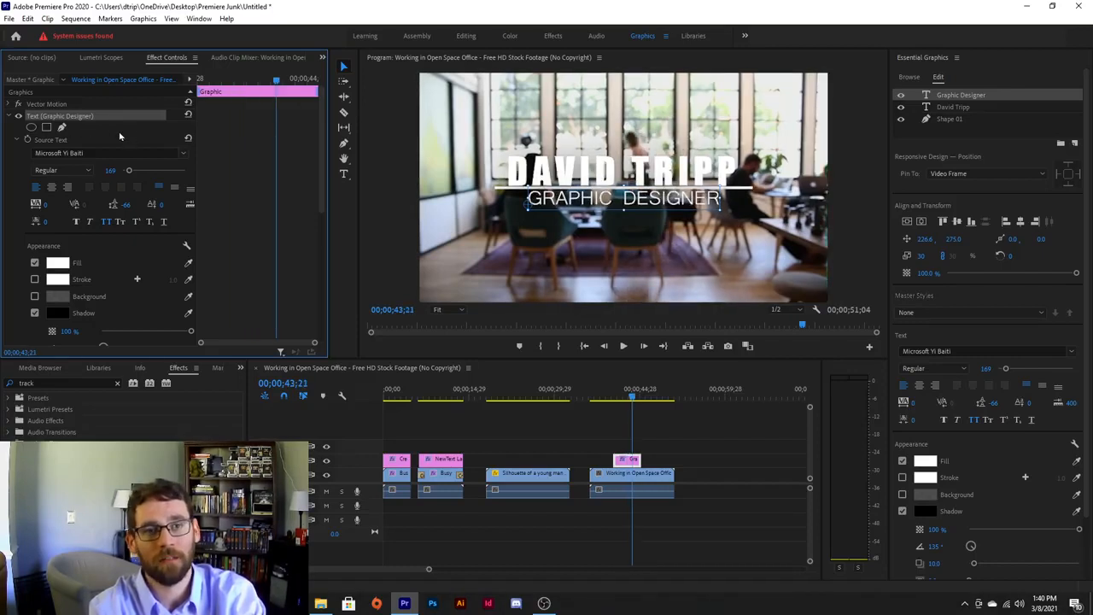
# Add a four-point mask to the Graphic Designer text and drag it into a rectangle around the subtitle.
pyautogui.click(46, 128)
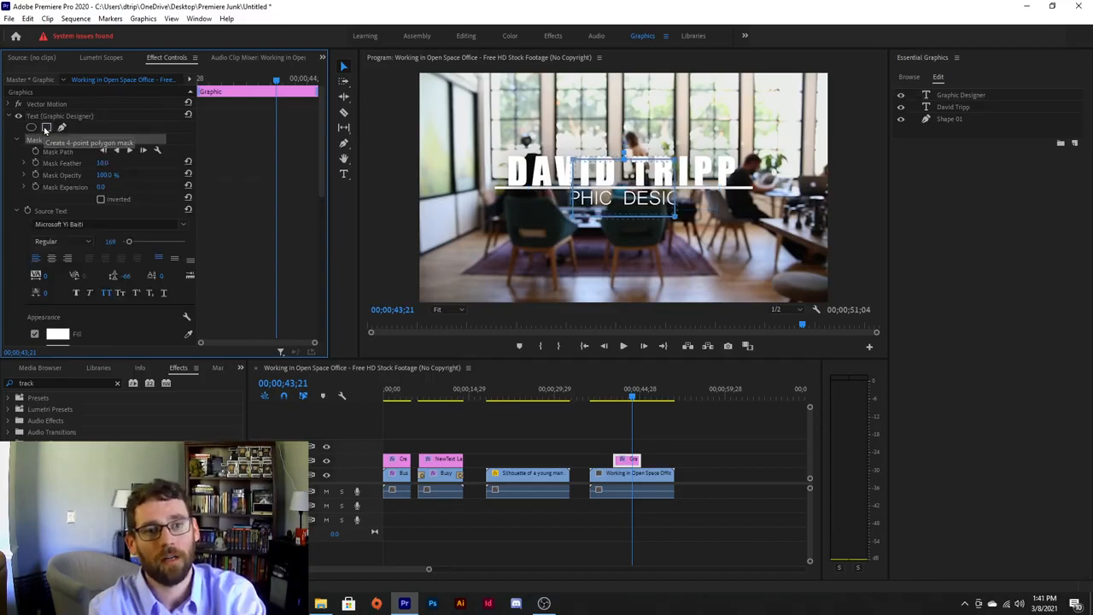
pyautogui.moveTo(607, 182); pyautogui.dragTo(534, 212)
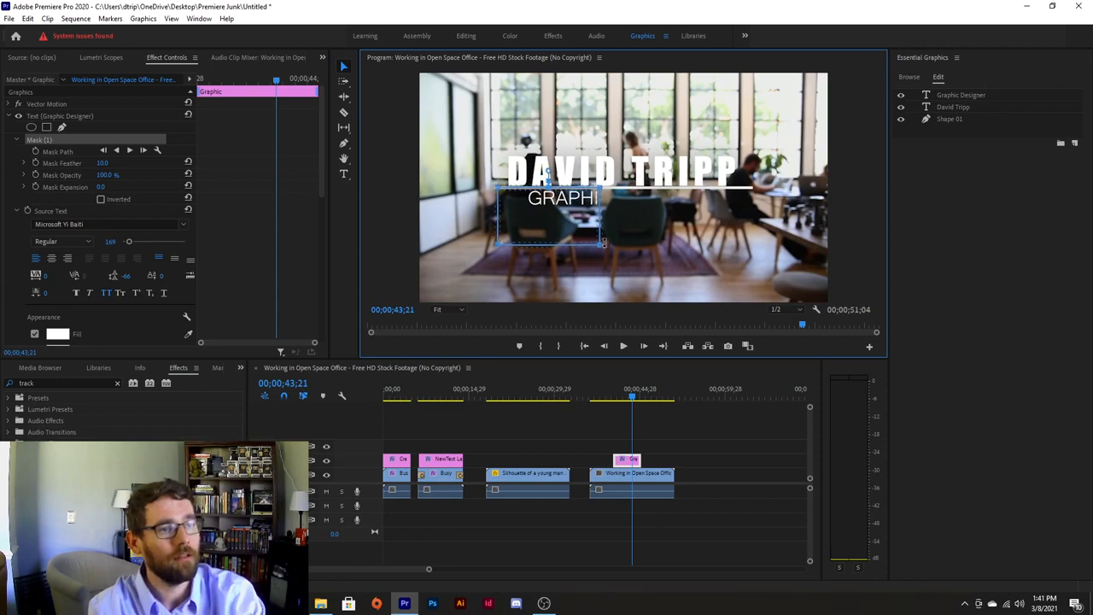
pyautogui.moveTo(604, 244); pyautogui.dragTo(759, 246)
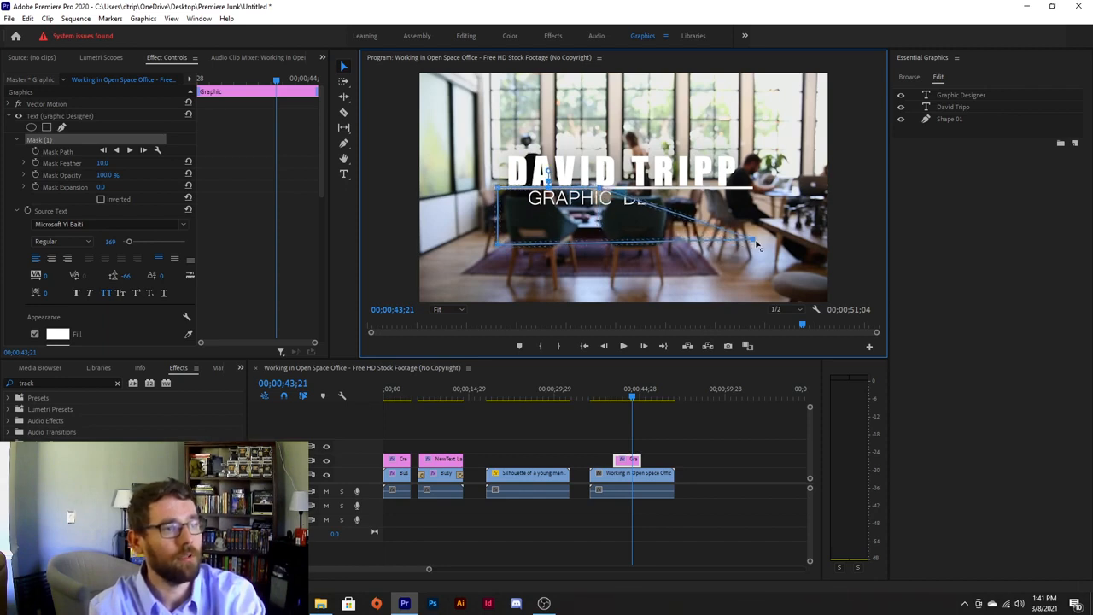
pyautogui.moveTo(607, 188); pyautogui.dragTo(753, 190)
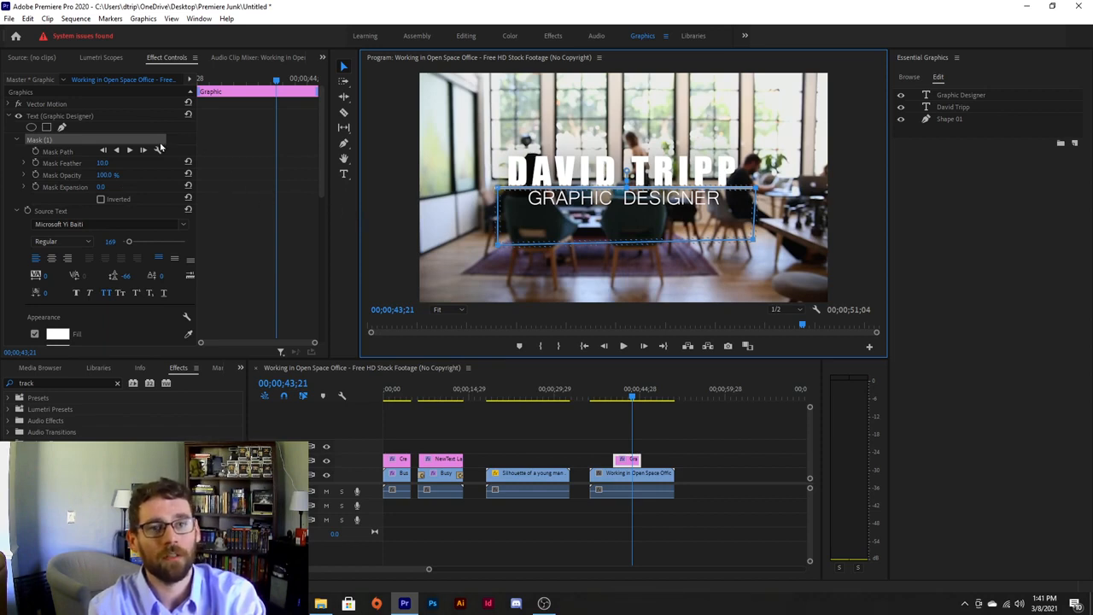
# Keyframe the subtitle's final Position at 43;21, then at 42;27 move it behind the line (Y 234).
pyautogui.scroll(-4, 90, 125)
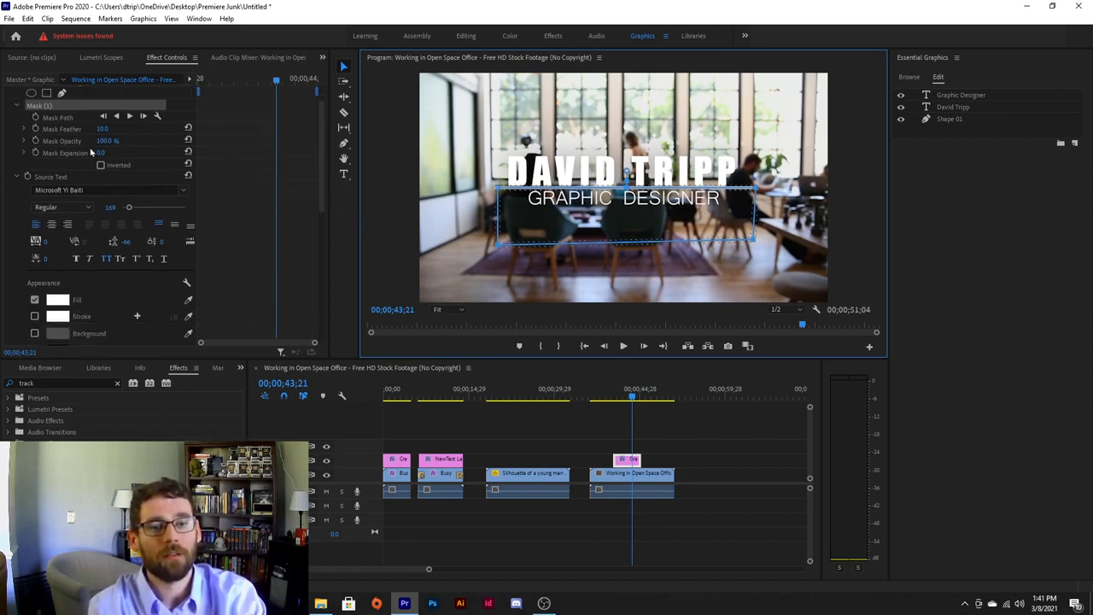
pyautogui.scroll(-3, 86, 155)
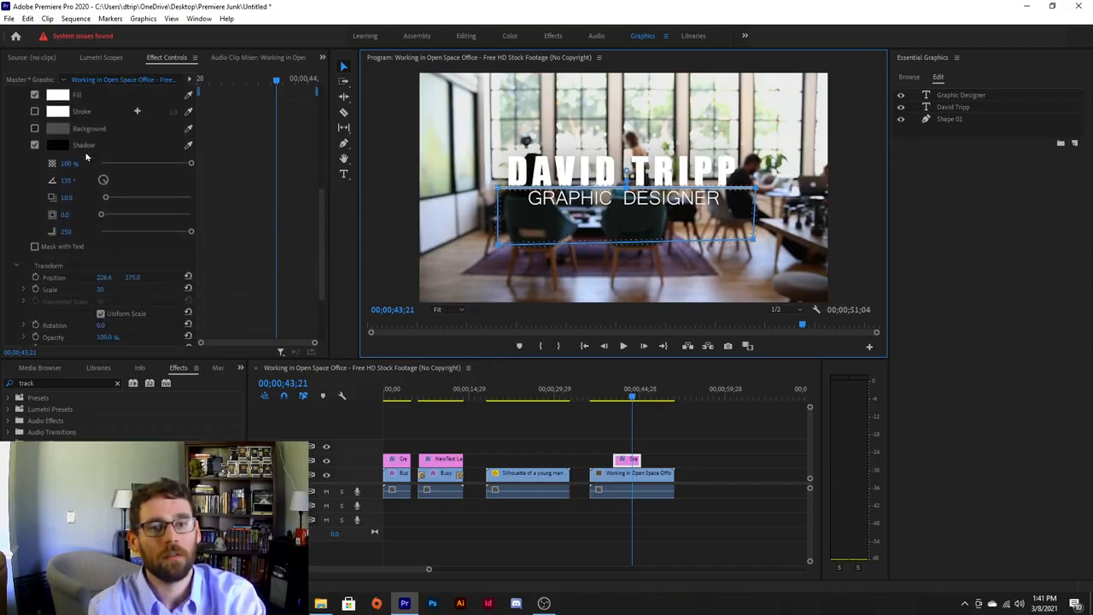
pyautogui.scroll(-2, 81, 166)
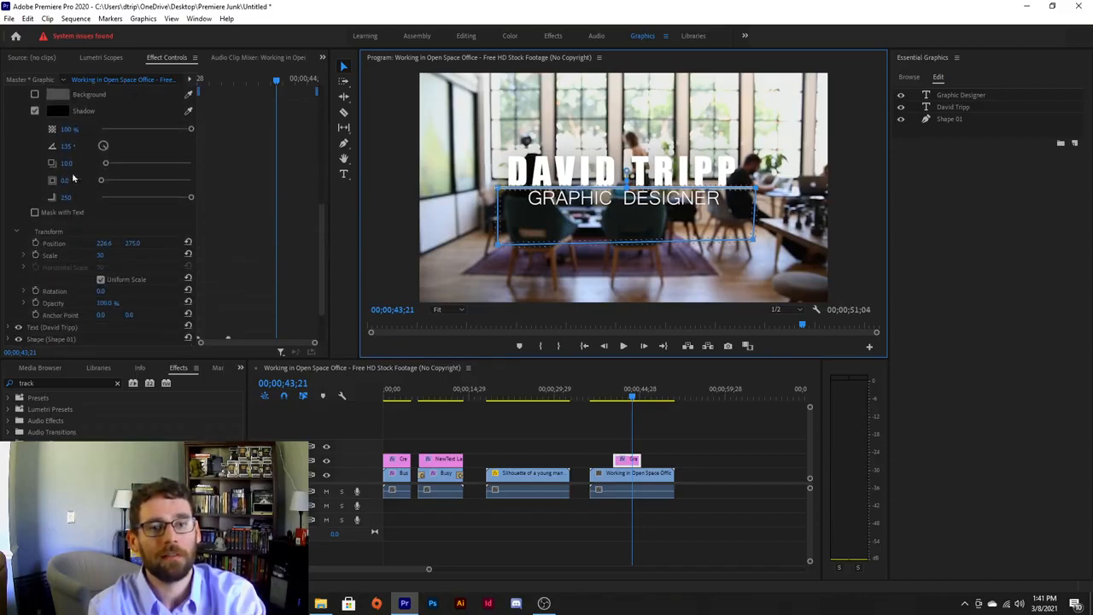
pyautogui.click(35, 243)
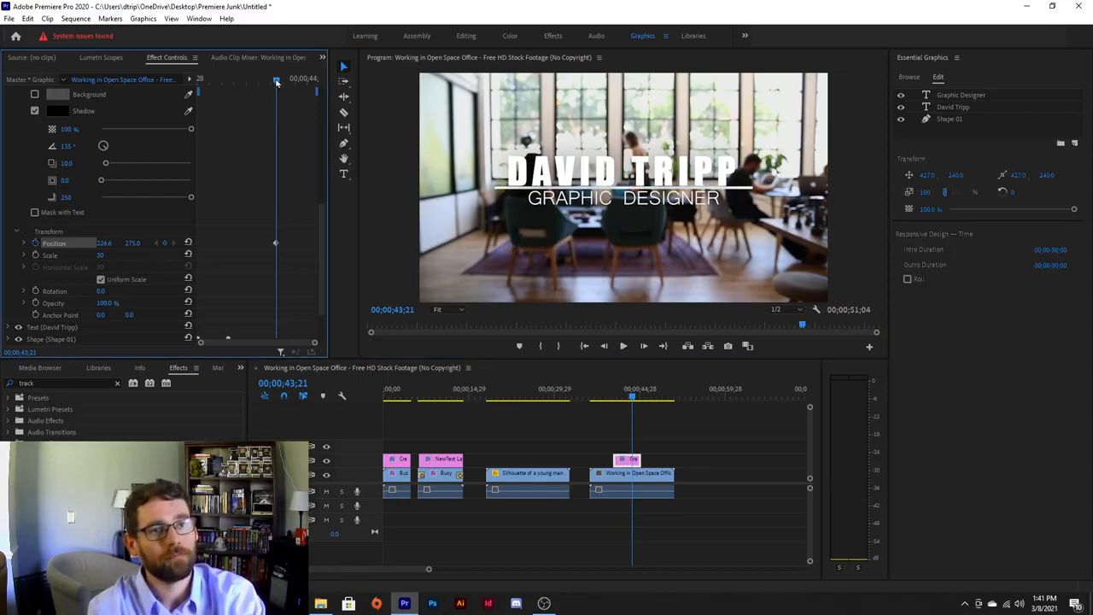
pyautogui.moveTo(275, 81); pyautogui.dragTo(256, 82)
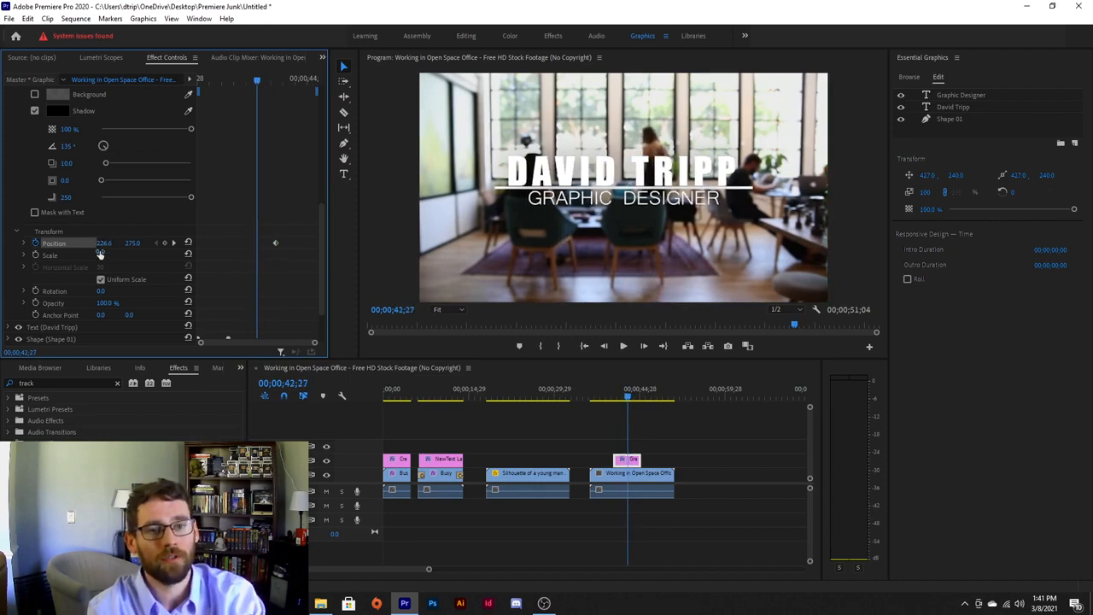
pyautogui.moveTo(138, 243); pyautogui.dragTo(106, 244)
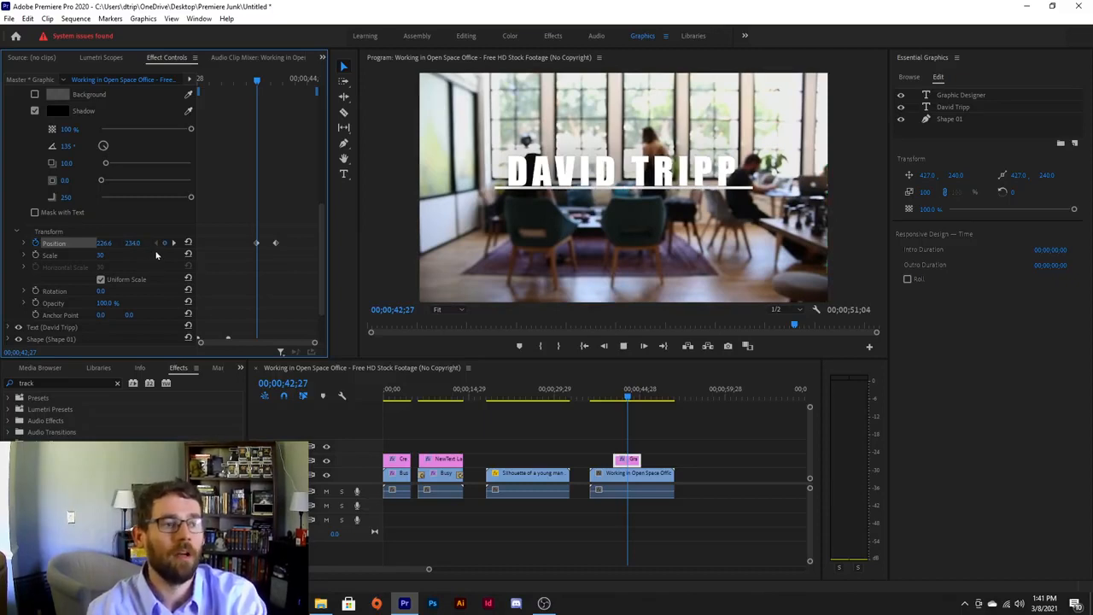
# Preview the rise and set the end keyframe's temporal interpolation to Ease In.
pyautogui.press('space')
pyautogui.press('space')
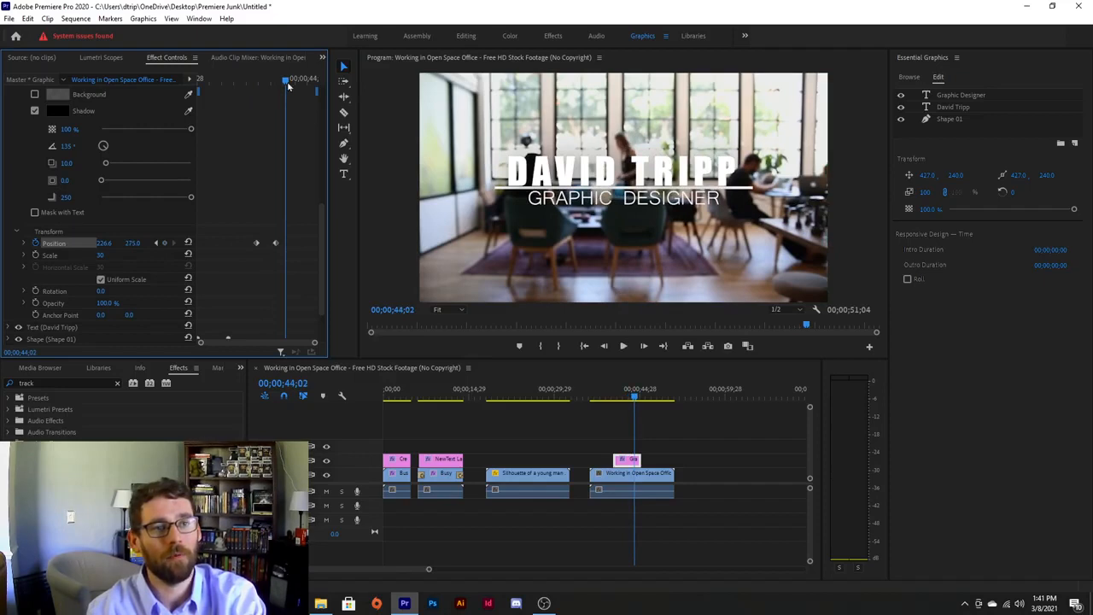
pyautogui.moveTo(285, 80); pyautogui.dragTo(280, 101)
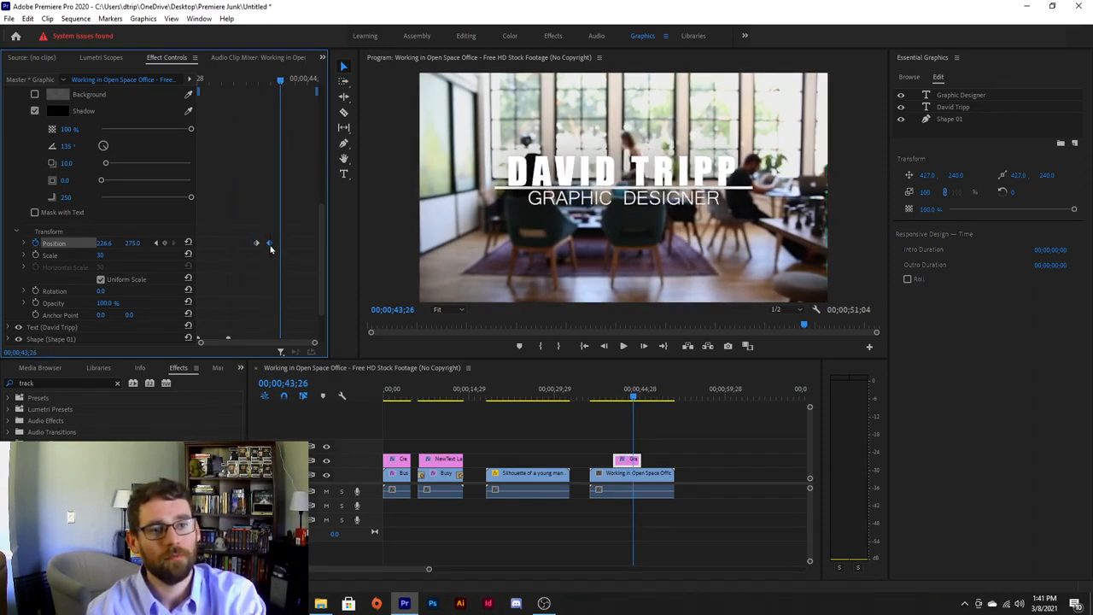
pyautogui.rightClick(270, 245)
pyautogui.moveTo(329, 335)
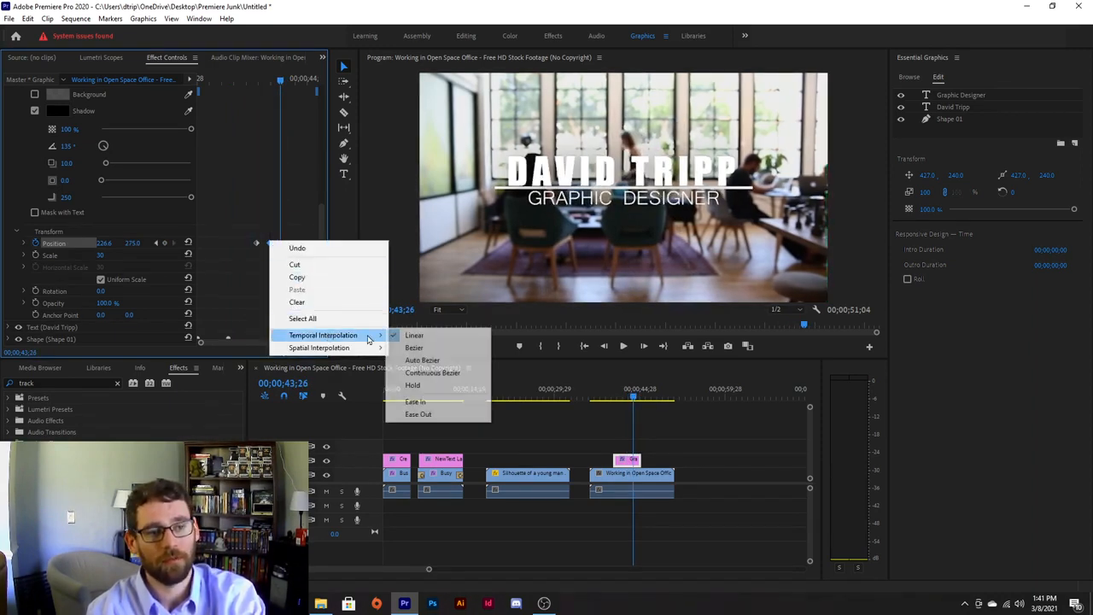
pyautogui.click(431, 405)
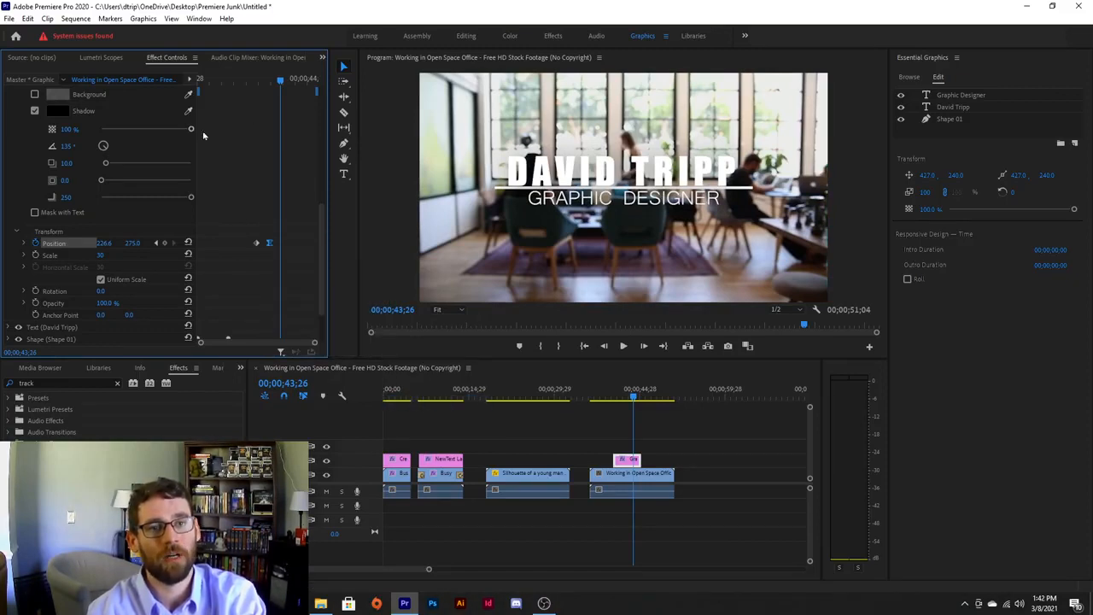
pyautogui.scroll(10, 230, 153)
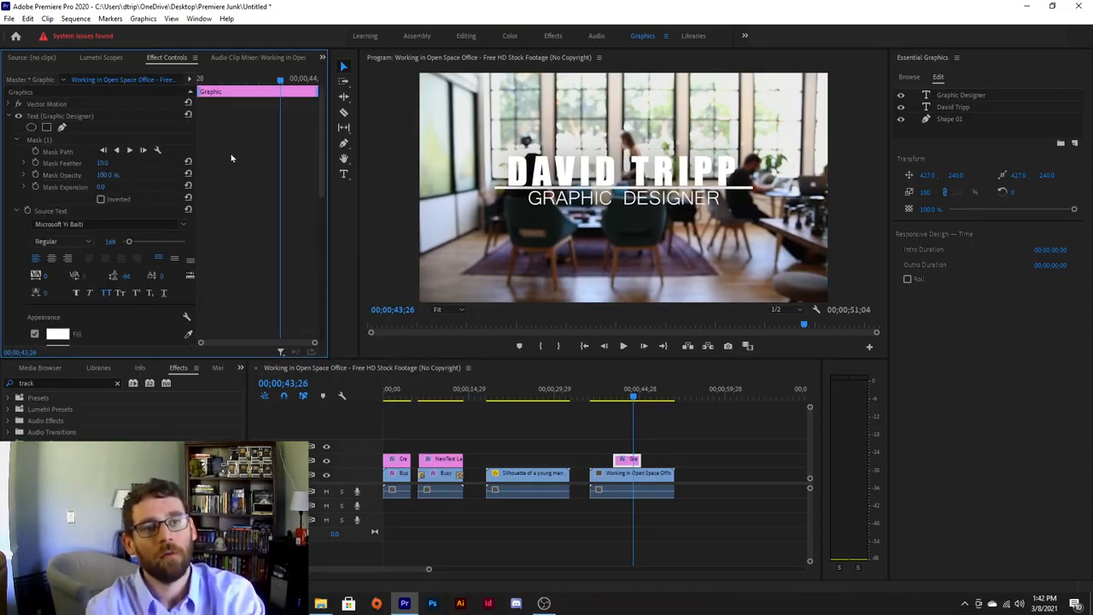
# Set the subtitle mask's feather to 0 and zoom the Program monitor to 150%.
pyautogui.click(47, 141)
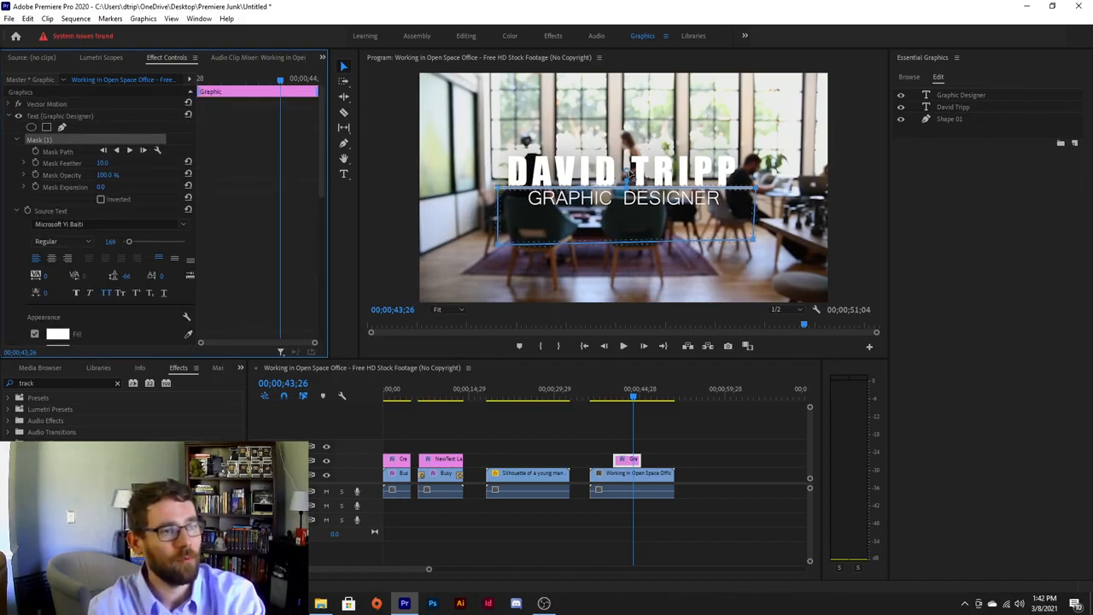
pyautogui.moveTo(631, 175); pyautogui.dragTo(631, 181)
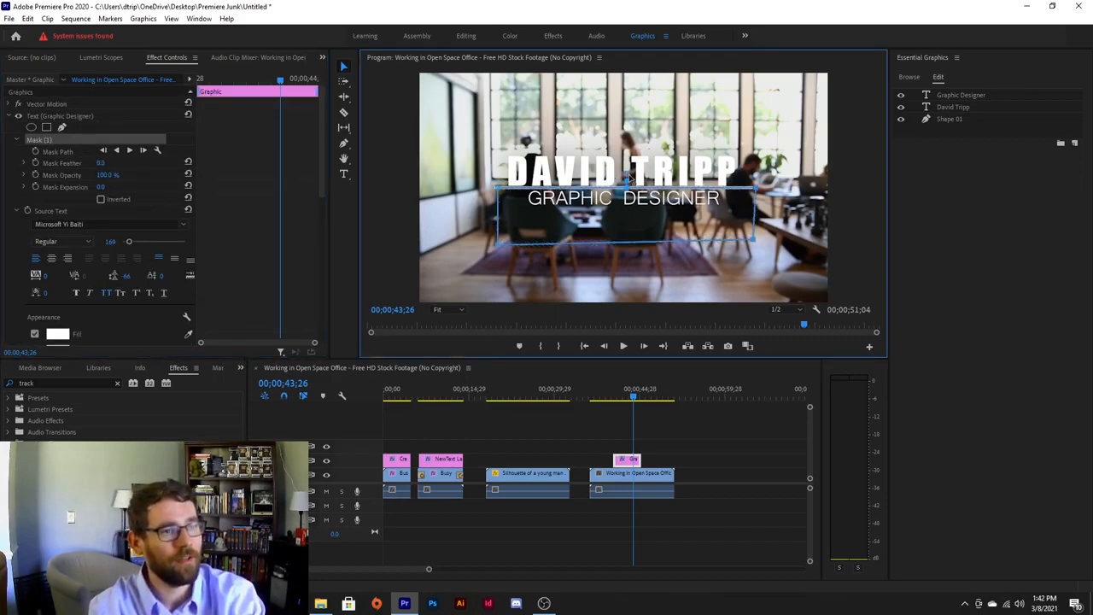
pyautogui.click(446, 310)
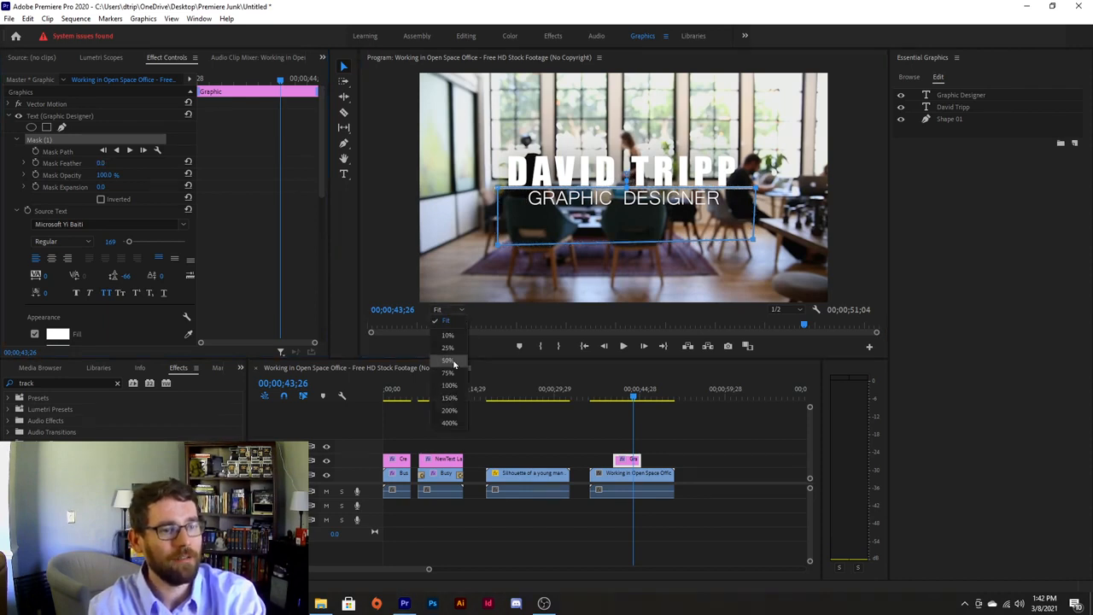
pyautogui.click(449, 398)
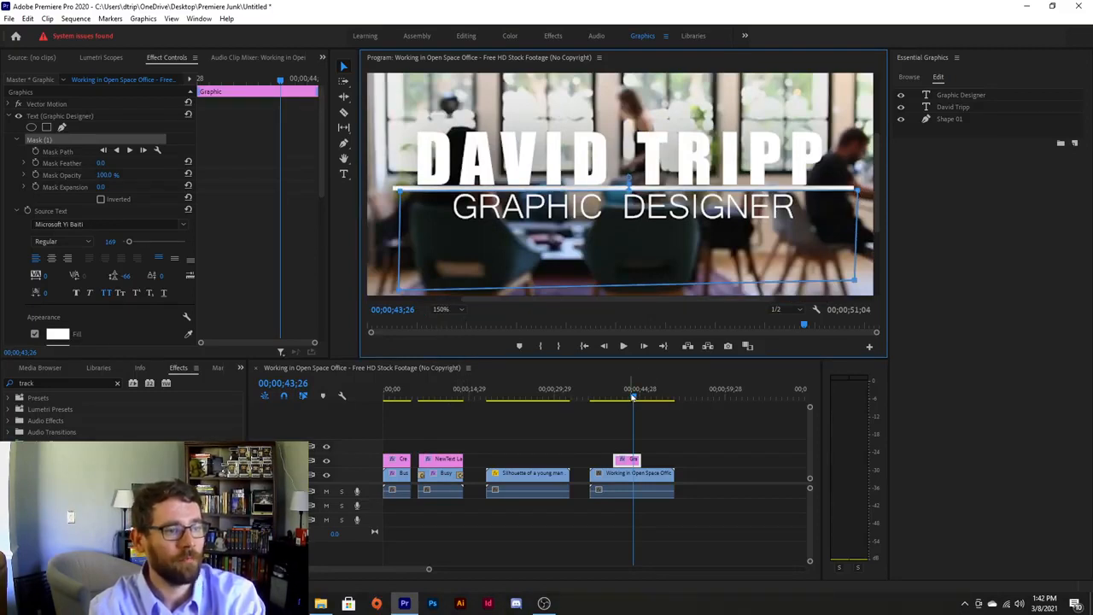
# Play back the title animation, return the monitor to Fit, and select the name title layer.
pyautogui.moveTo(634, 397); pyautogui.dragTo(603, 399)
pyautogui.press('space')
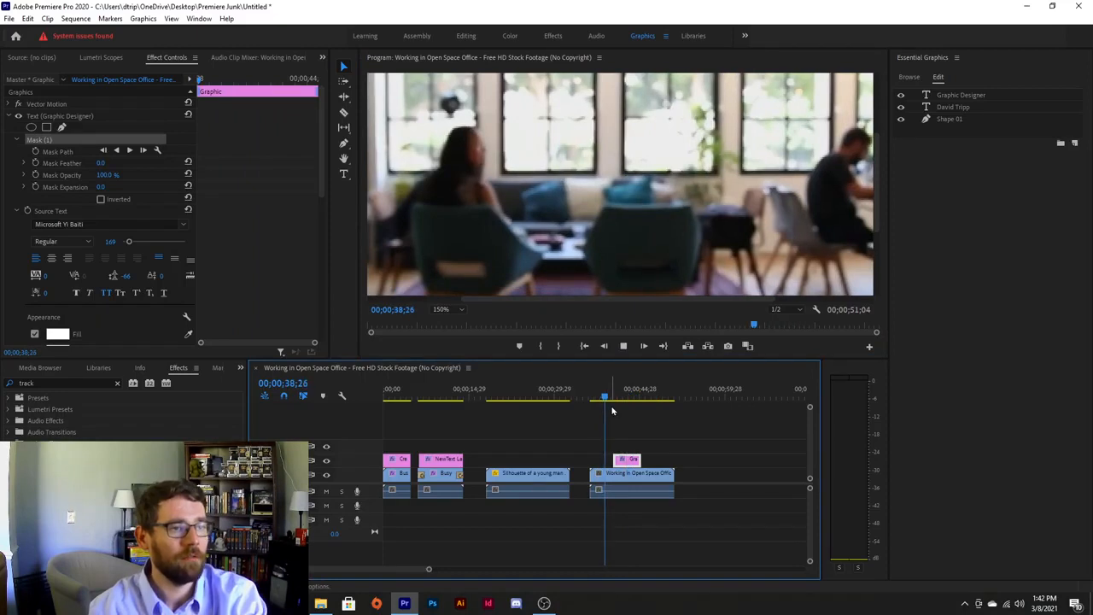
pyautogui.click(445, 310)
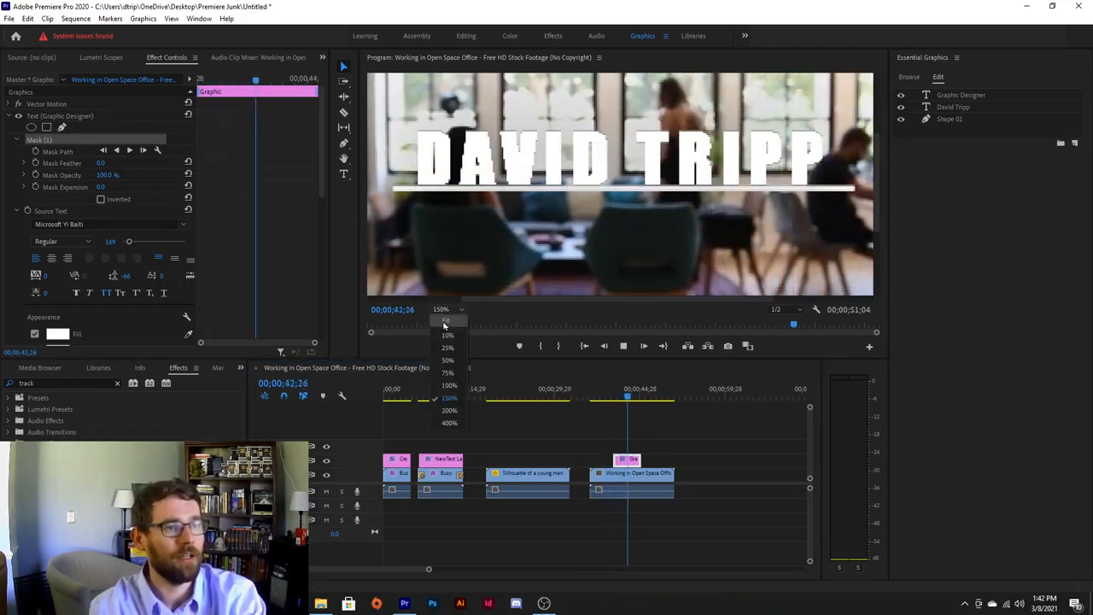
pyautogui.click(444, 322)
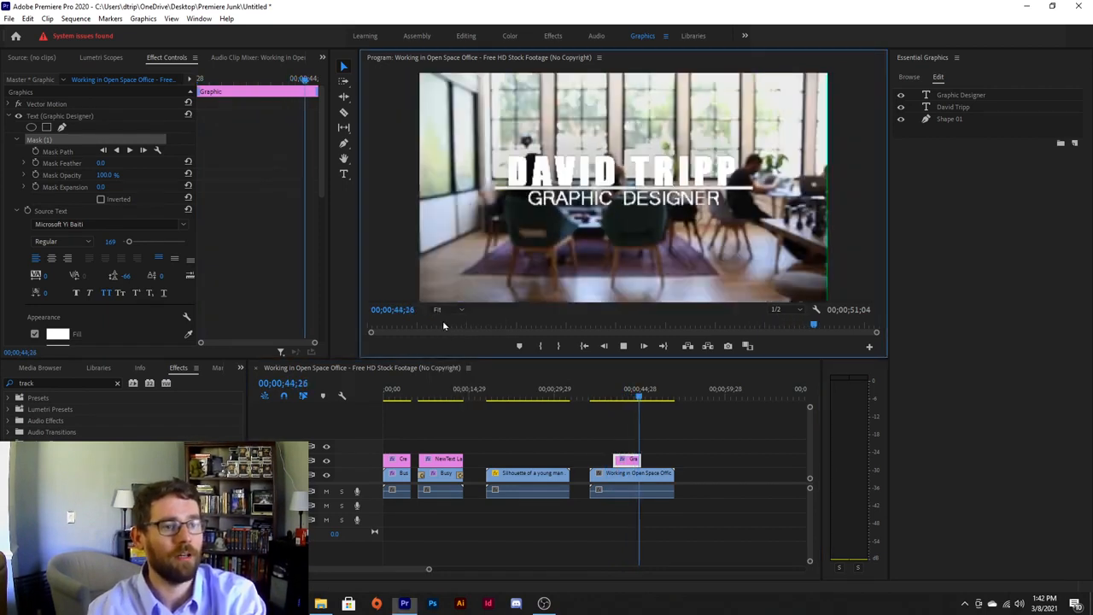
pyautogui.click(647, 397)
pyautogui.moveTo(647, 397); pyautogui.dragTo(626, 397)
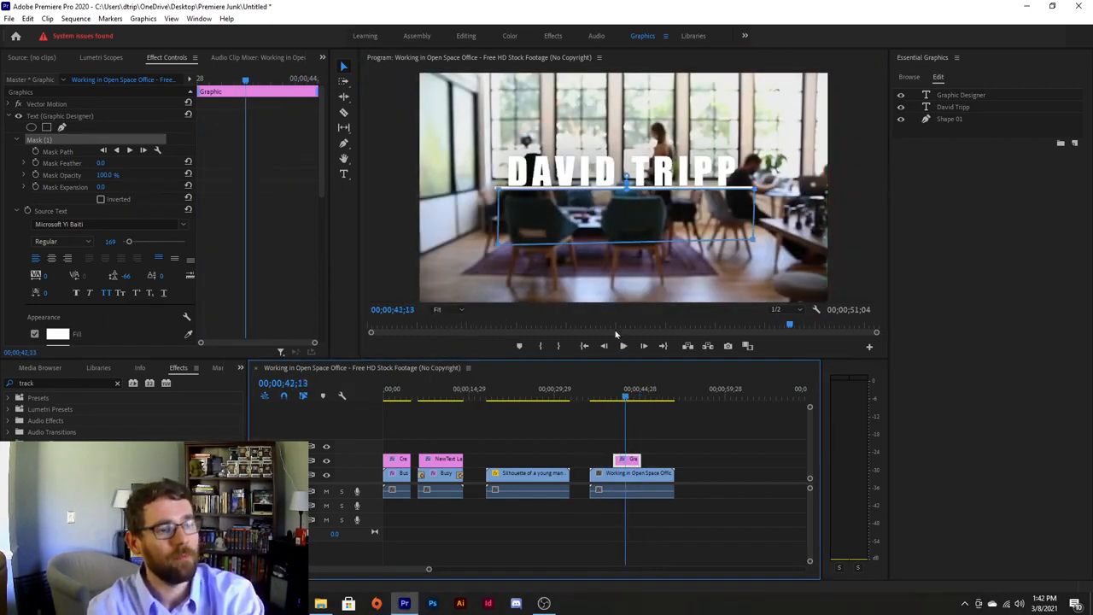
pyautogui.click(939, 107)
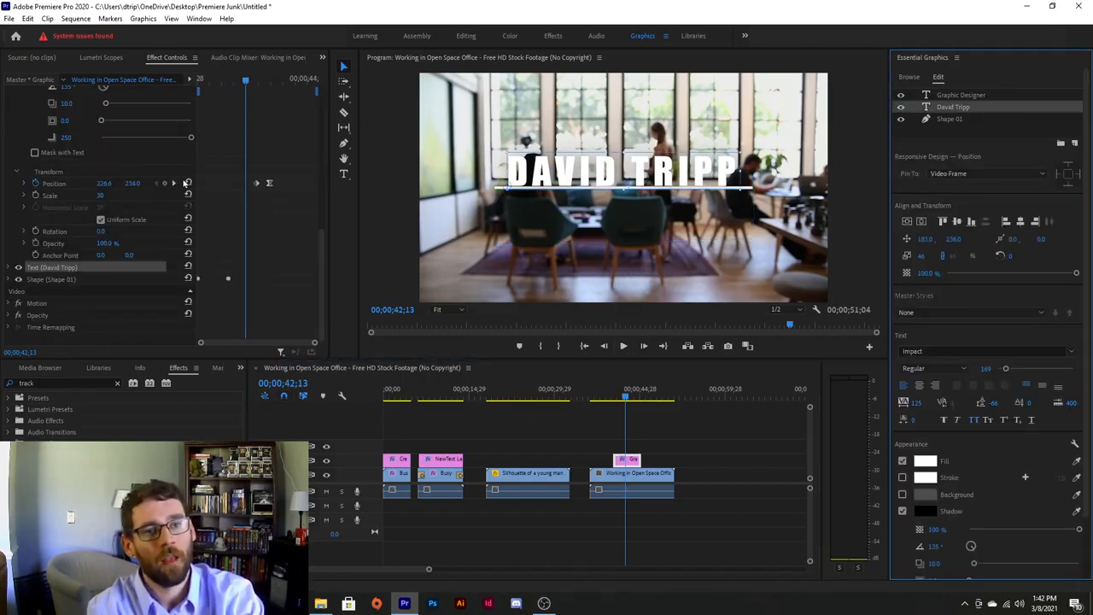
# Step between the subtitle's two Position keyframes, then collapse the Graphic Designer text settings.
pyautogui.click(173, 182)
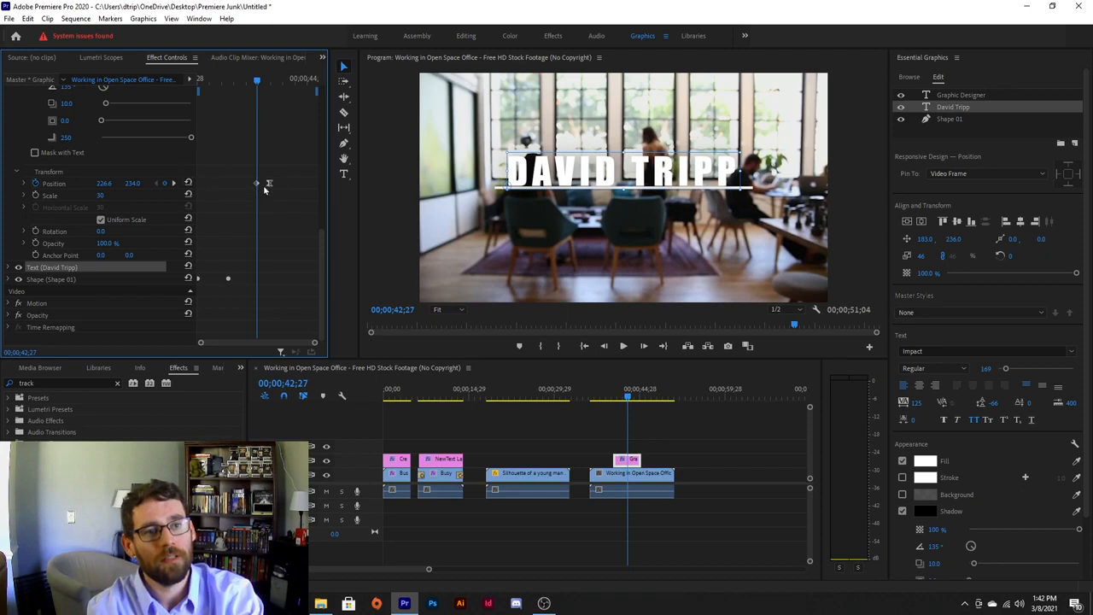
pyautogui.click(174, 183)
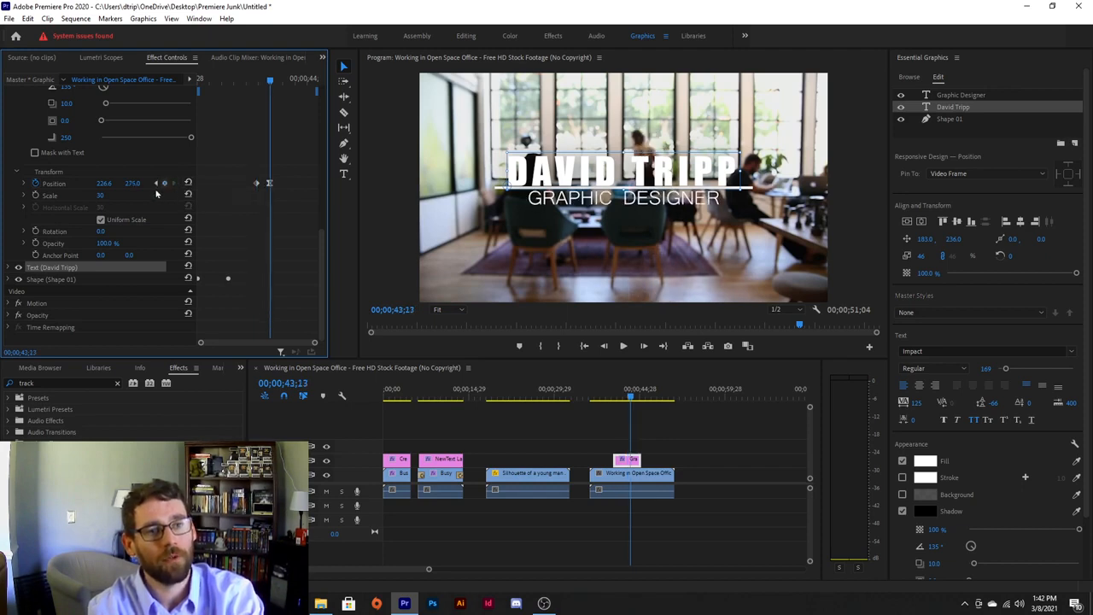
pyautogui.click(156, 183)
pyautogui.click(174, 183)
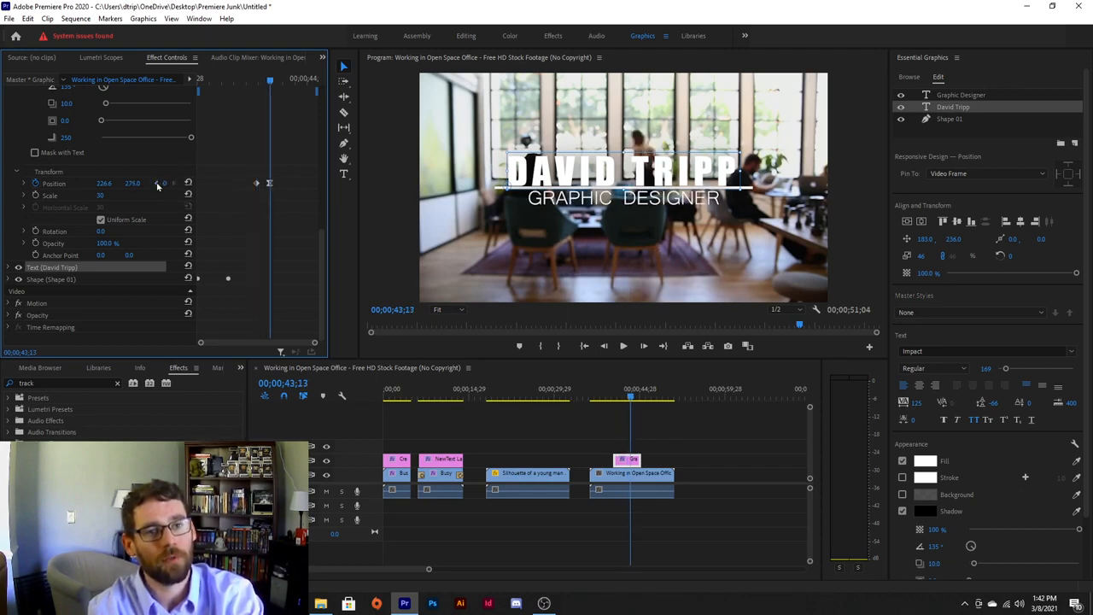
pyautogui.click(156, 183)
pyautogui.scroll(10, 173, 171)
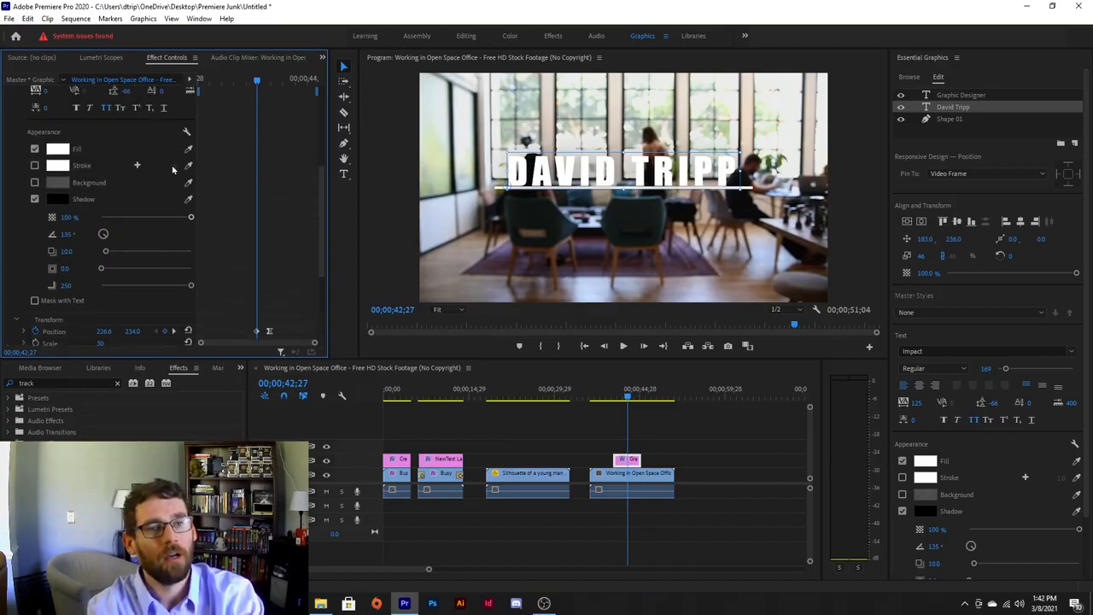
pyautogui.scroll(2, 103, 141)
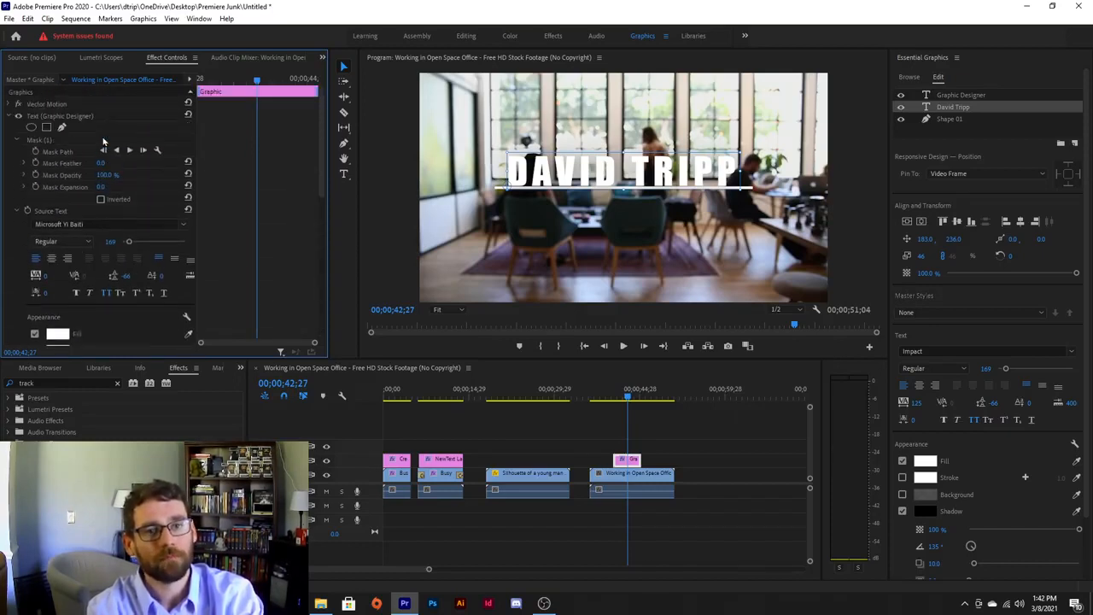
pyautogui.click(8, 116)
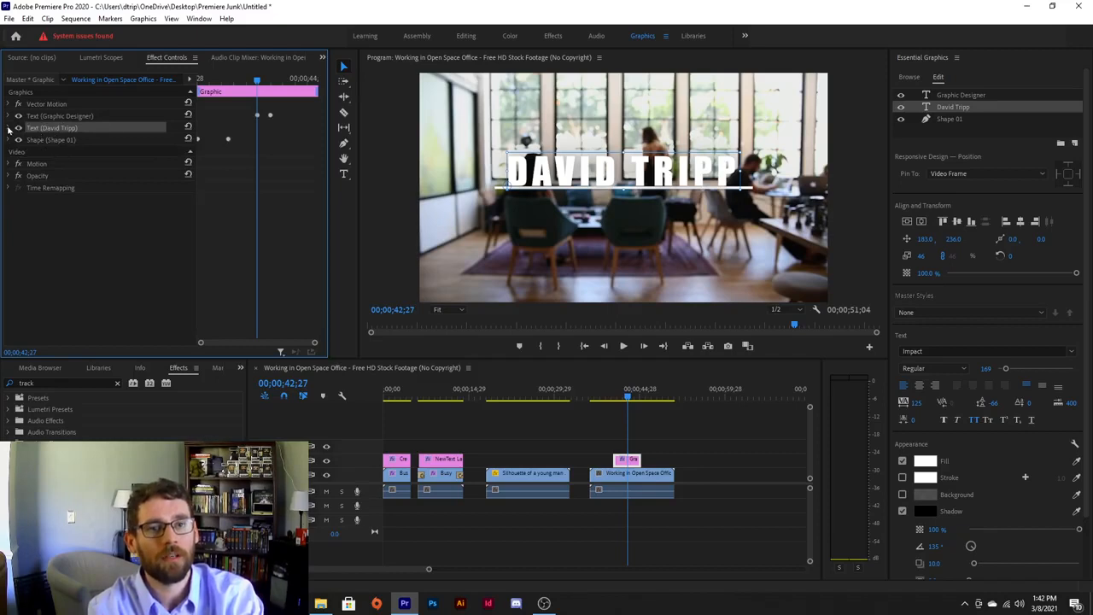
# Add a rectangle mask to the name text and stretch it over the full name above the line.
pyautogui.click(9, 127)
pyautogui.click(46, 139)
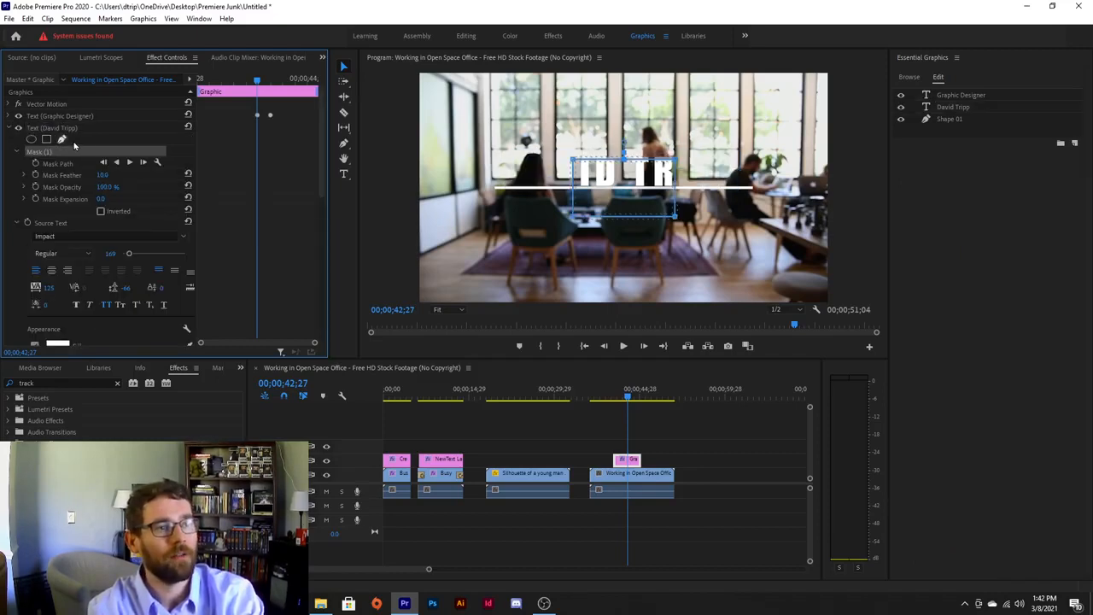
pyautogui.moveTo(613, 176); pyautogui.dragTo(545, 125)
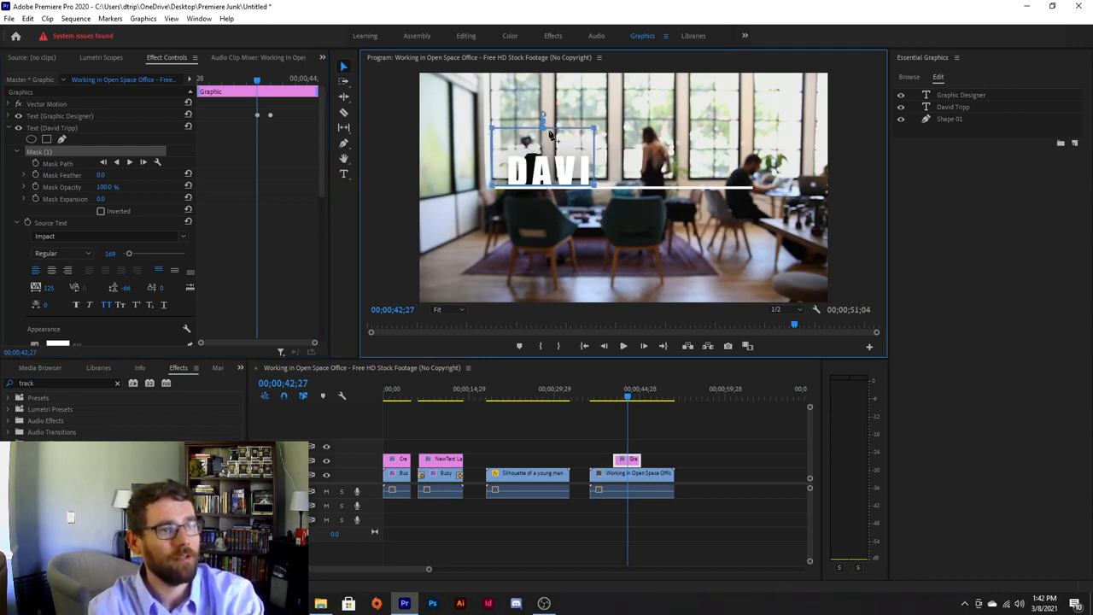
pyautogui.moveTo(594, 187); pyautogui.dragTo(764, 188)
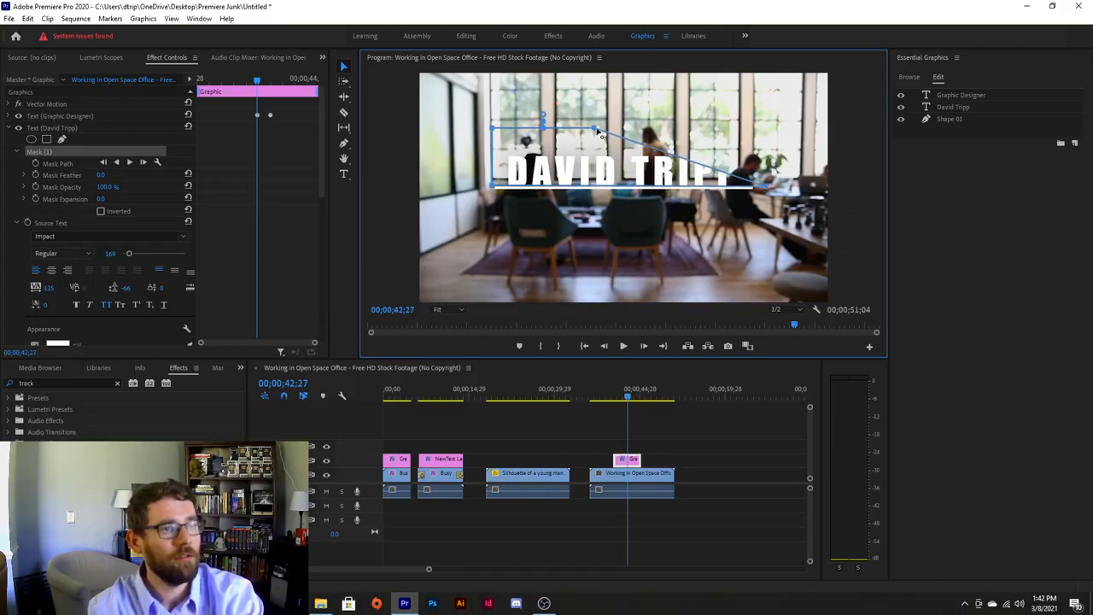
pyautogui.moveTo(595, 129); pyautogui.dragTo(778, 131)
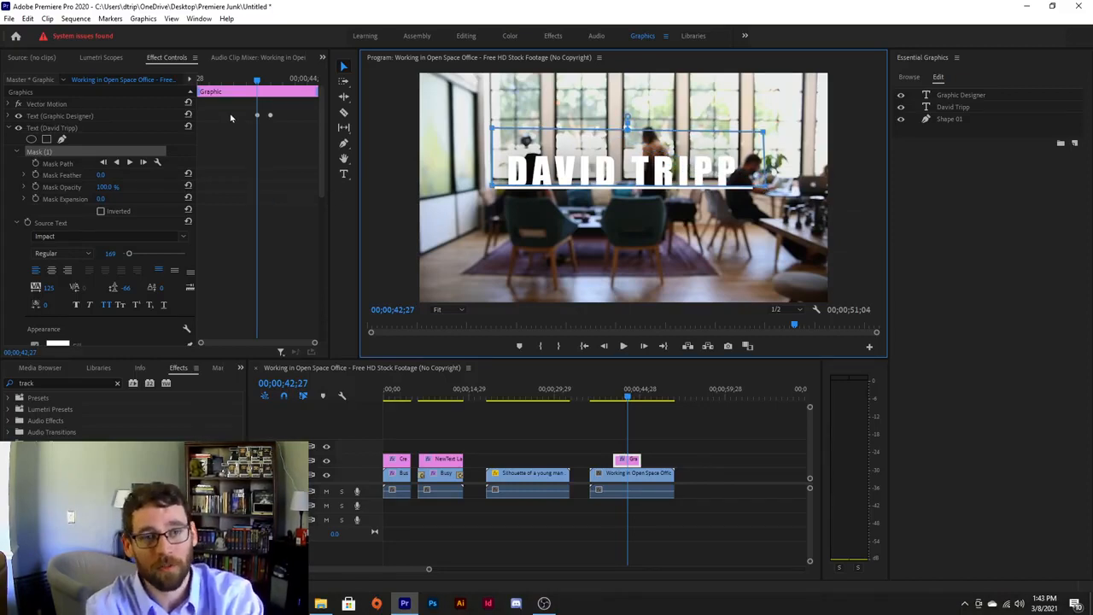
# Deselect the name mask and collapse the Graphic Designer text settings in Effect Controls.
pyautogui.click(10, 118)
pyautogui.scroll(-3, 160, 176)
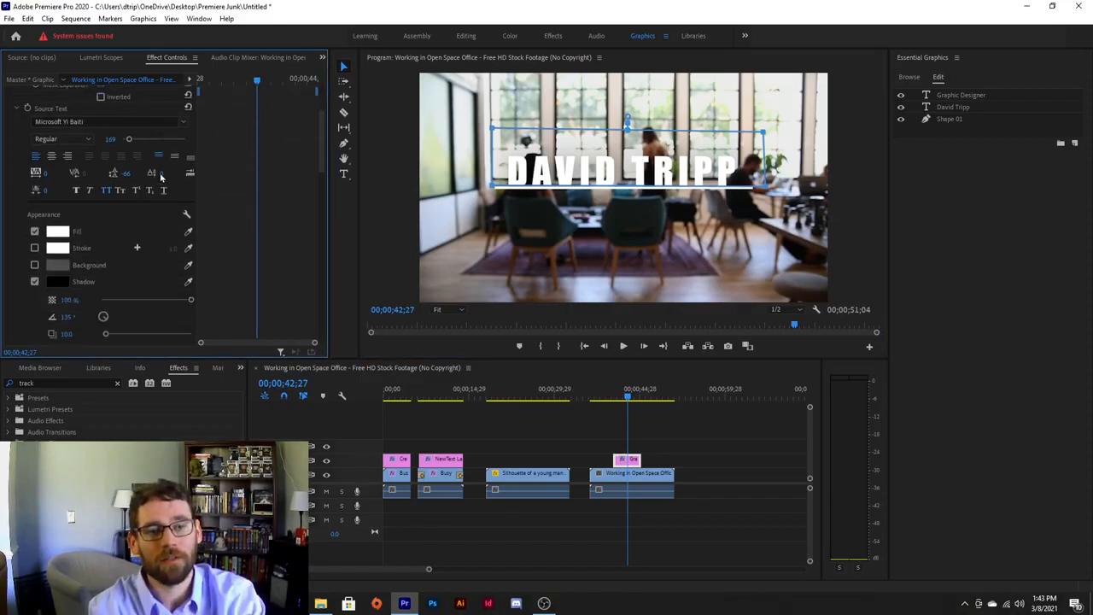
pyautogui.scroll(-4, 160, 177)
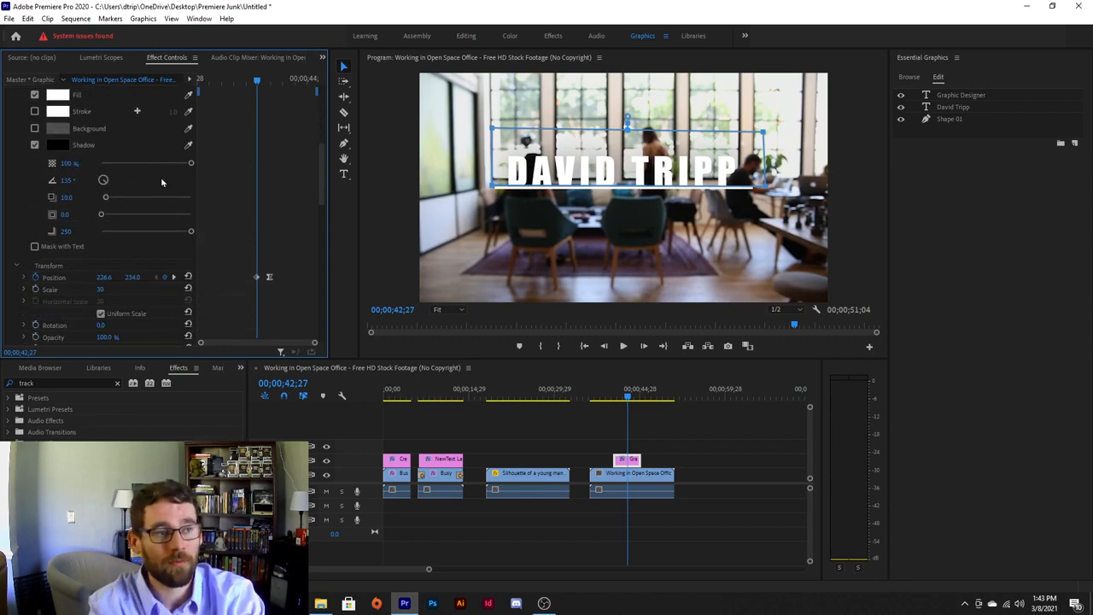
pyautogui.scroll(7, 160, 177)
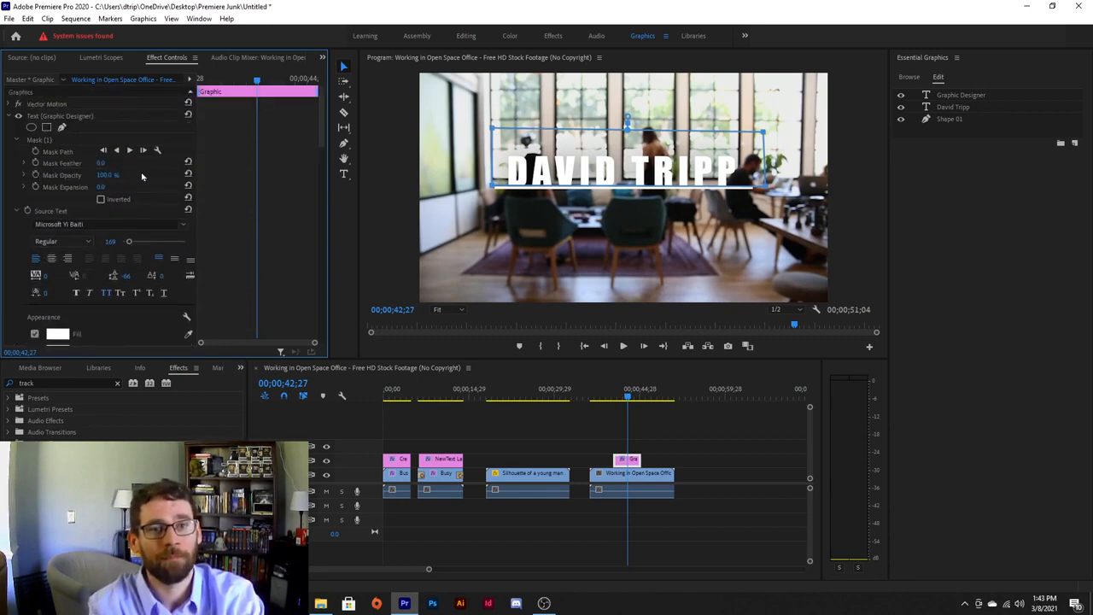
pyautogui.click(9, 117)
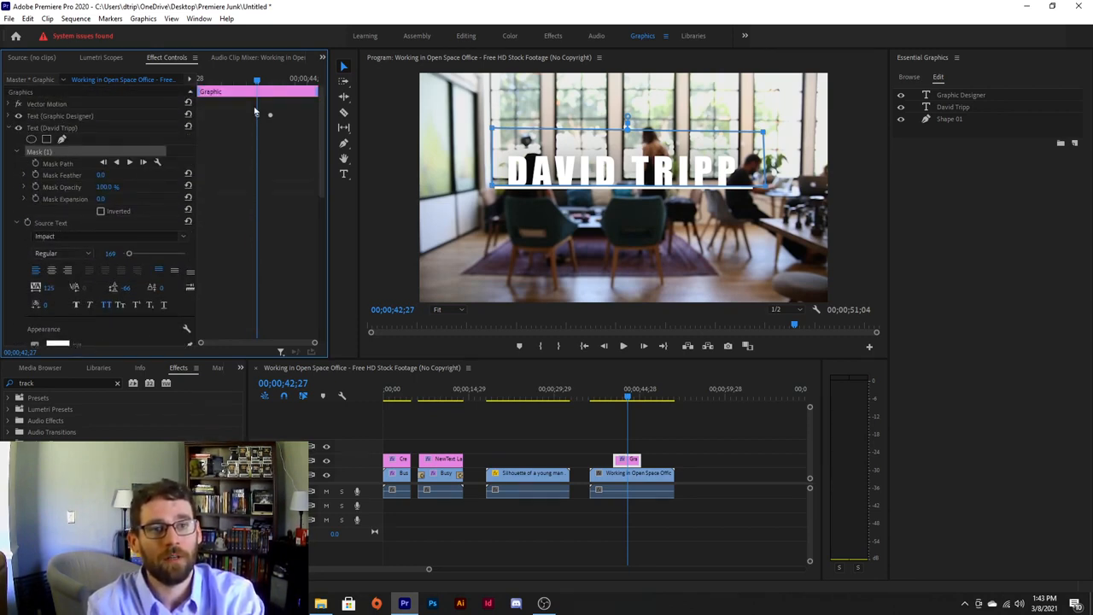
pyautogui.scroll(-8, 167, 173)
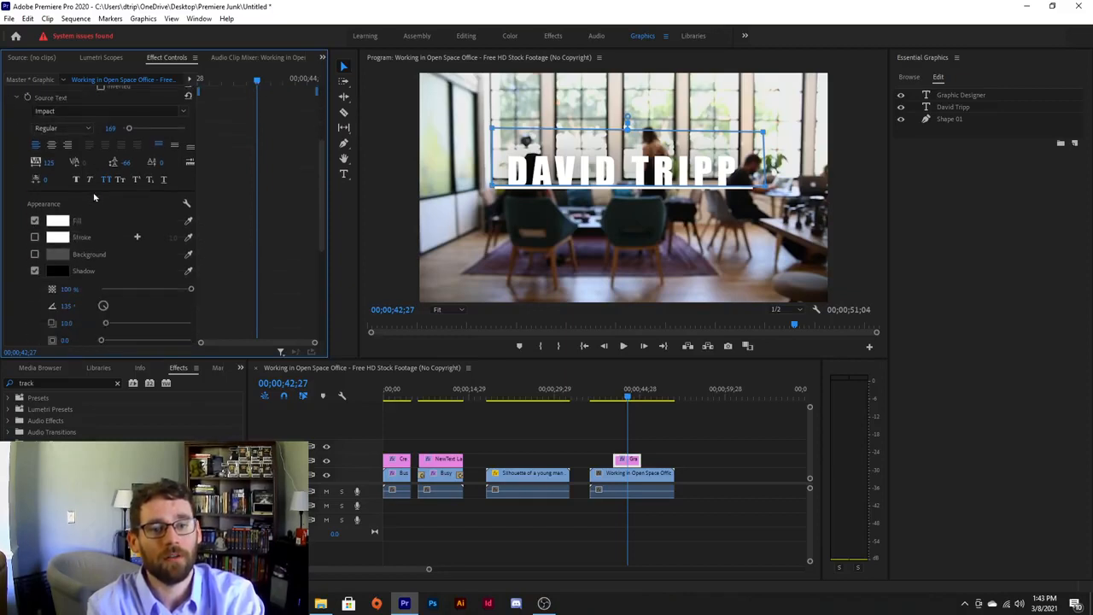
pyautogui.click(38, 232)
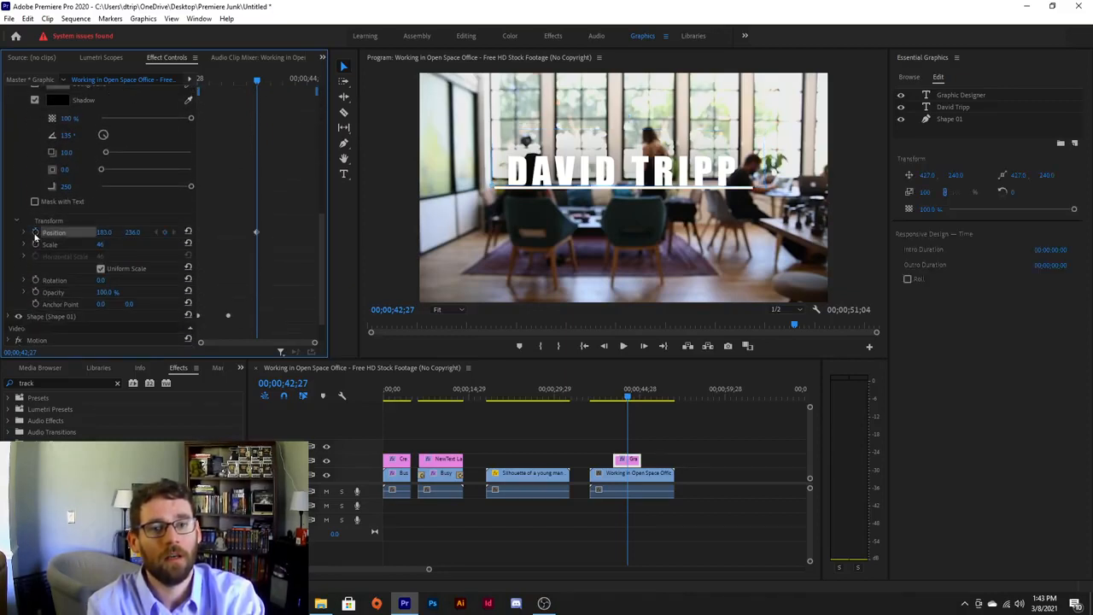
pyautogui.scroll(3, 133, 210)
pyautogui.scroll(3, 132, 207)
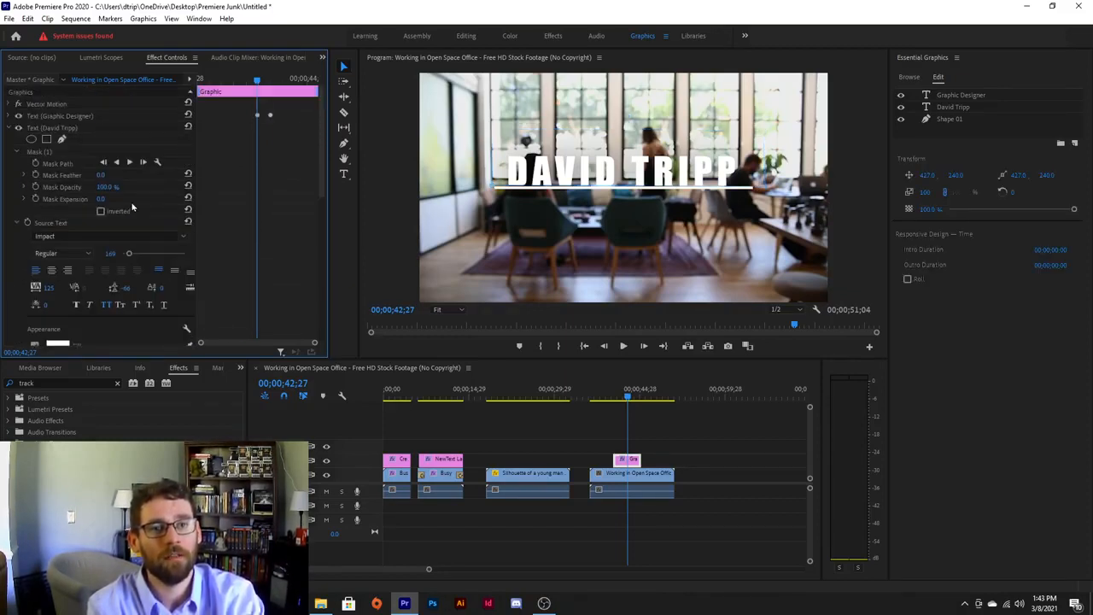
# Re-expand the Graphic Designer text to jump to its end Position keyframe, then collapse it again.
pyautogui.click(7, 117)
pyautogui.click(7, 116)
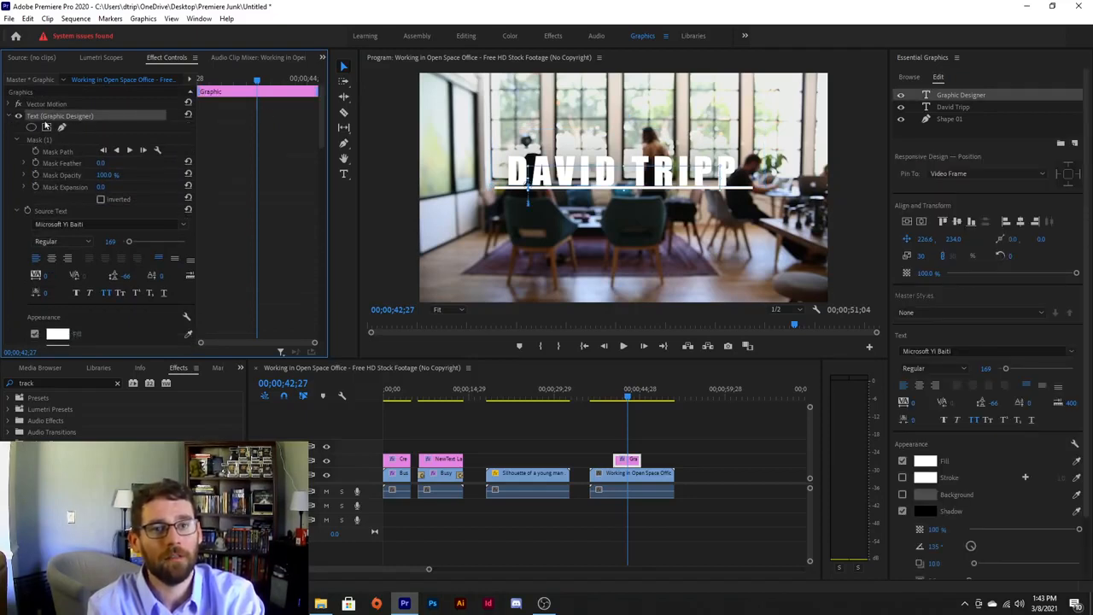
pyautogui.scroll(-6, 160, 169)
pyautogui.scroll(-2, 154, 196)
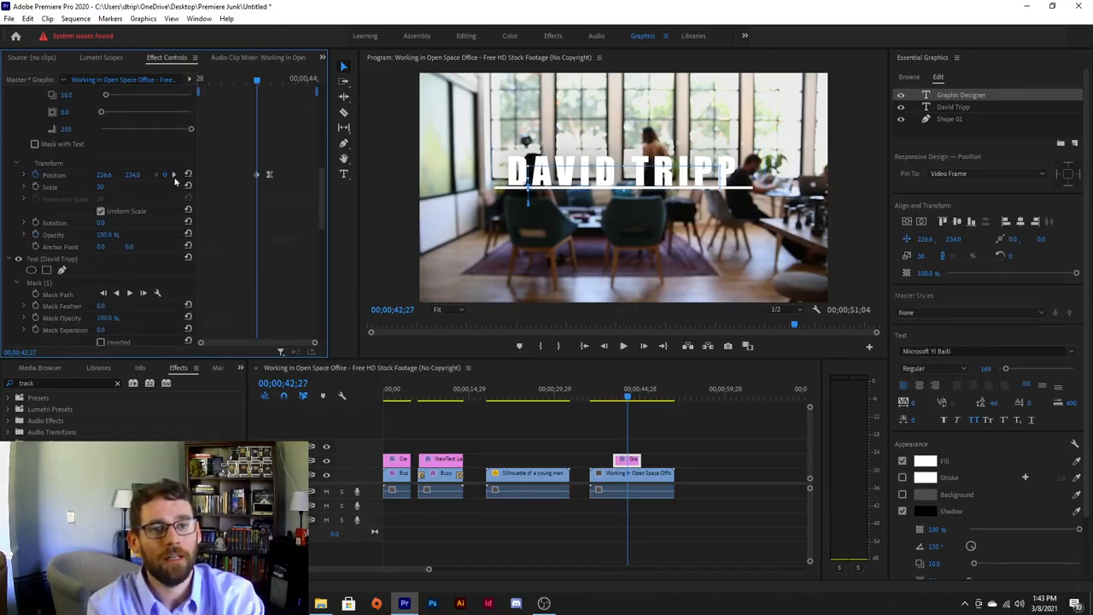
pyautogui.click(175, 175)
pyautogui.scroll(8, 94, 205)
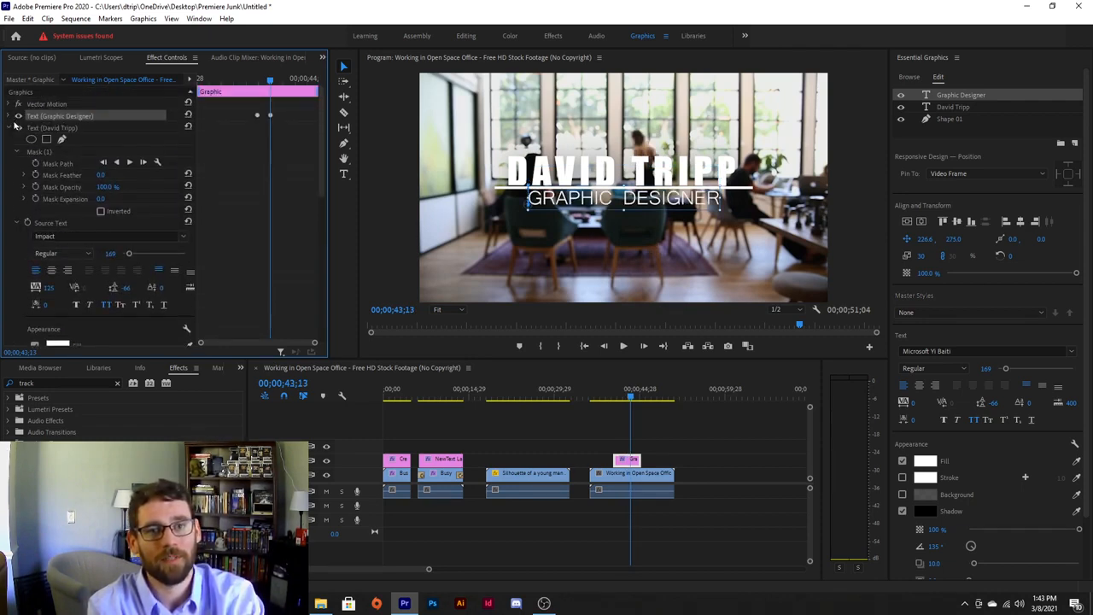
pyautogui.click(11, 117)
pyautogui.scroll(-3, 75, 193)
pyautogui.scroll(-4, 75, 193)
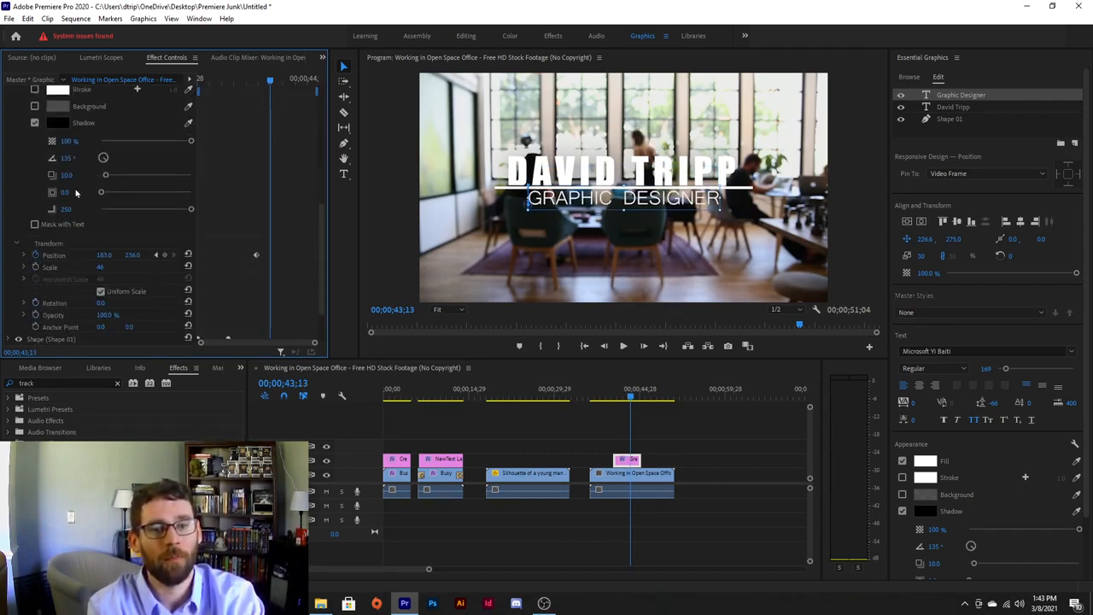
# Keyframe the name title's Position at 43;13 and hide it at the earlier keyframe with Y 306.
pyautogui.click(165, 221)
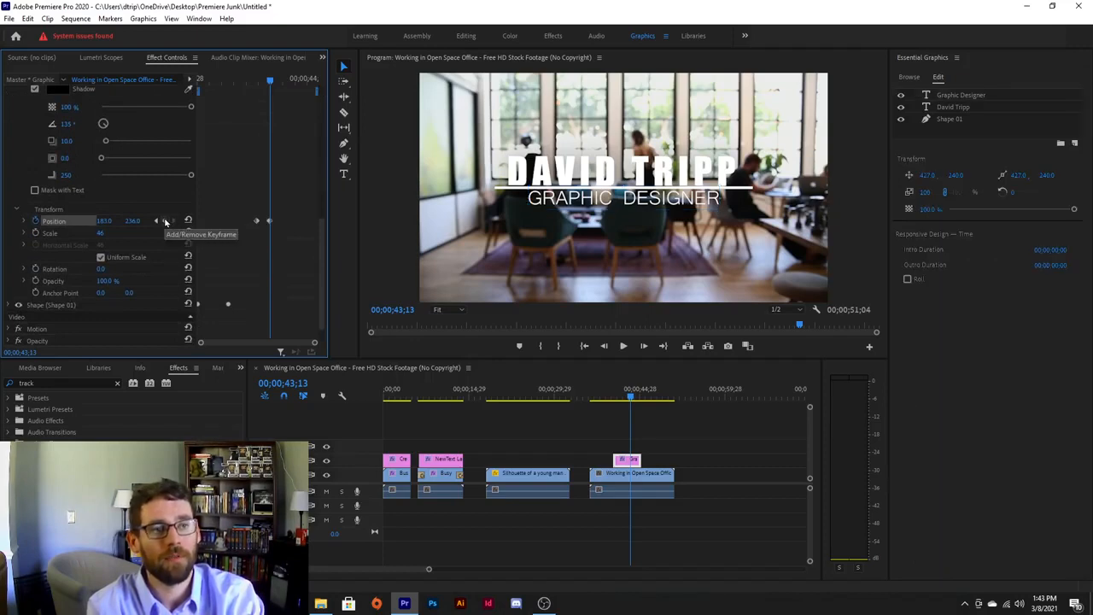
pyautogui.click(158, 221)
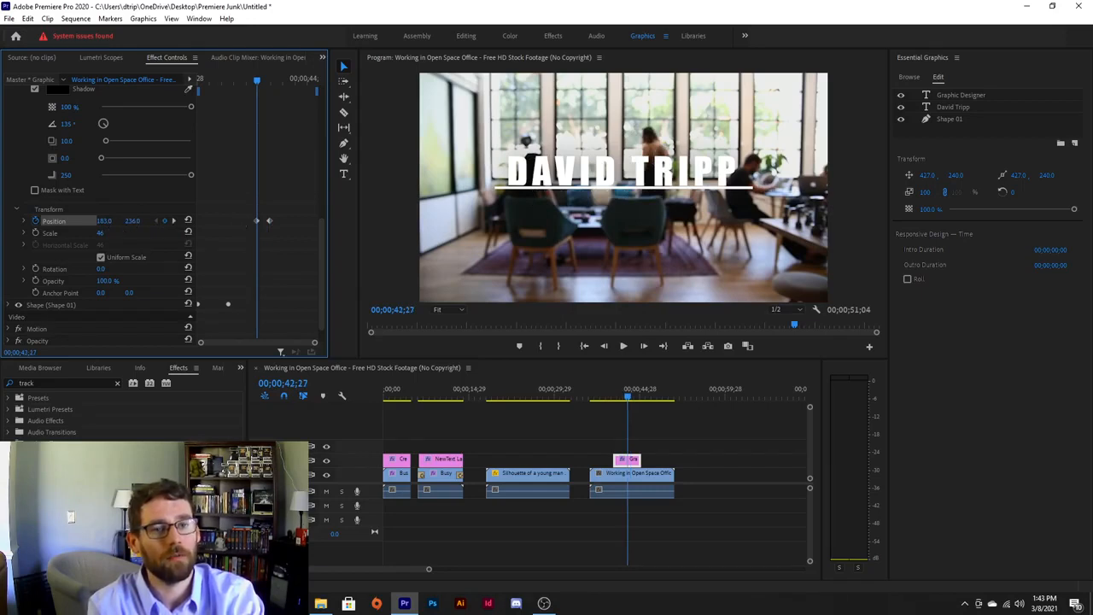
pyautogui.moveTo(103, 221); pyautogui.dragTo(134, 220)
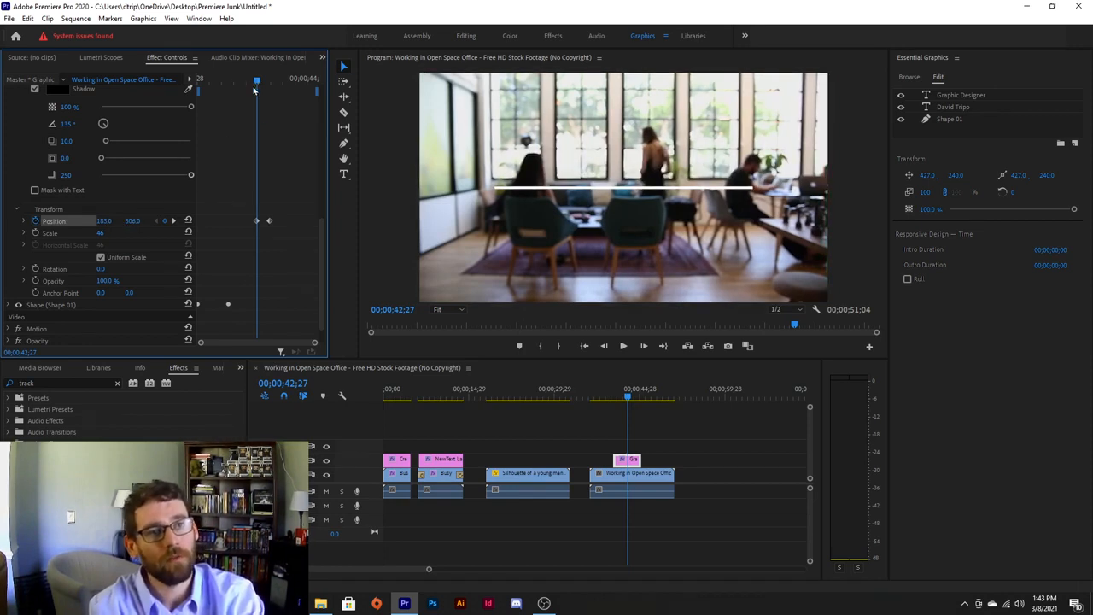
# Apply Ease In to the name title's position keyframe and play back the animation.
pyautogui.rightClick(268, 221)
pyautogui.moveTo(325, 315)
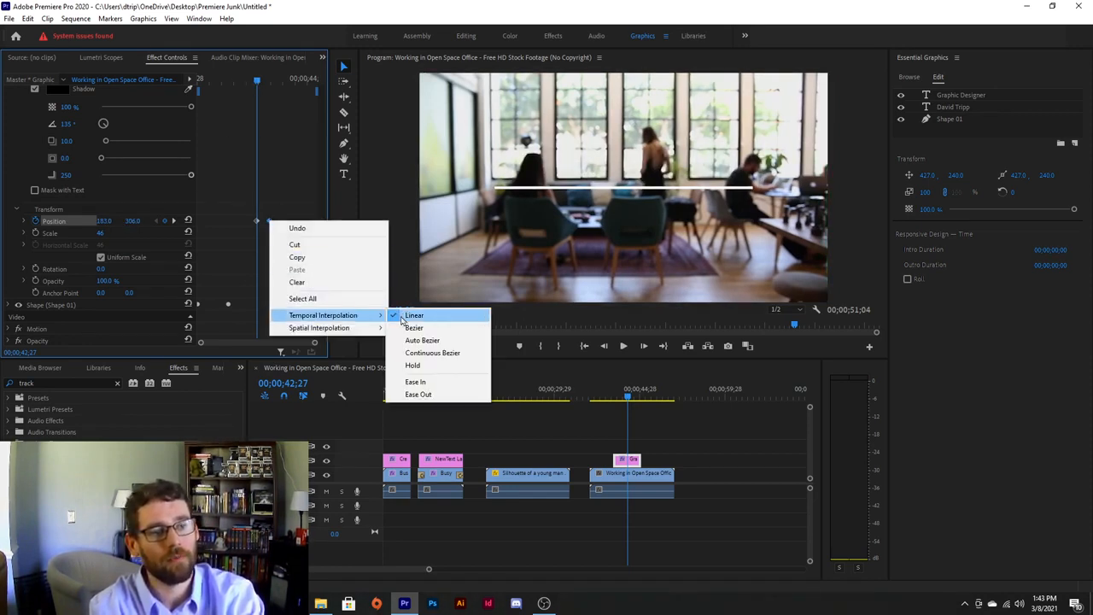
pyautogui.click(415, 382)
pyautogui.moveTo(253, 81); pyautogui.dragTo(192, 81)
pyautogui.press('space')
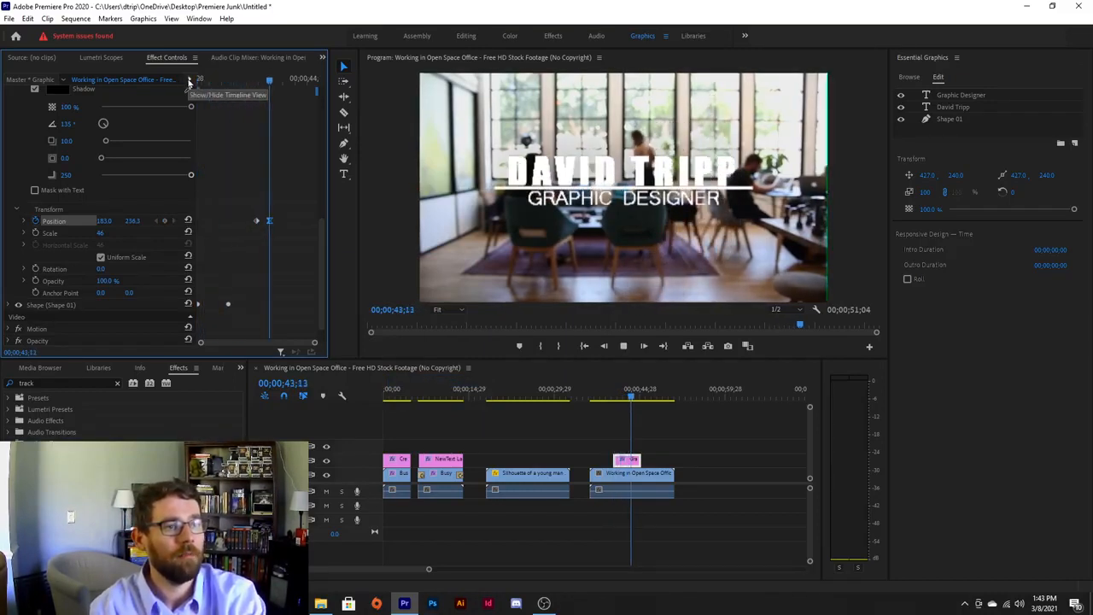
# Stop playback, select the Creative Title graphic clip, and bring the playhead to the silhouette shot.
pyautogui.press('space')
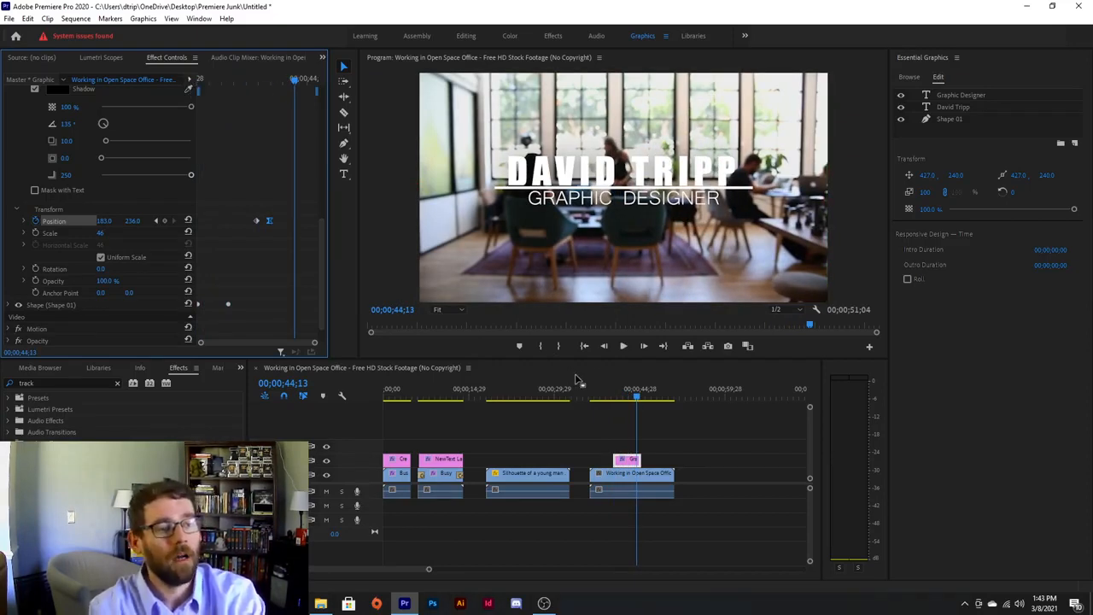
pyautogui.click(399, 461)
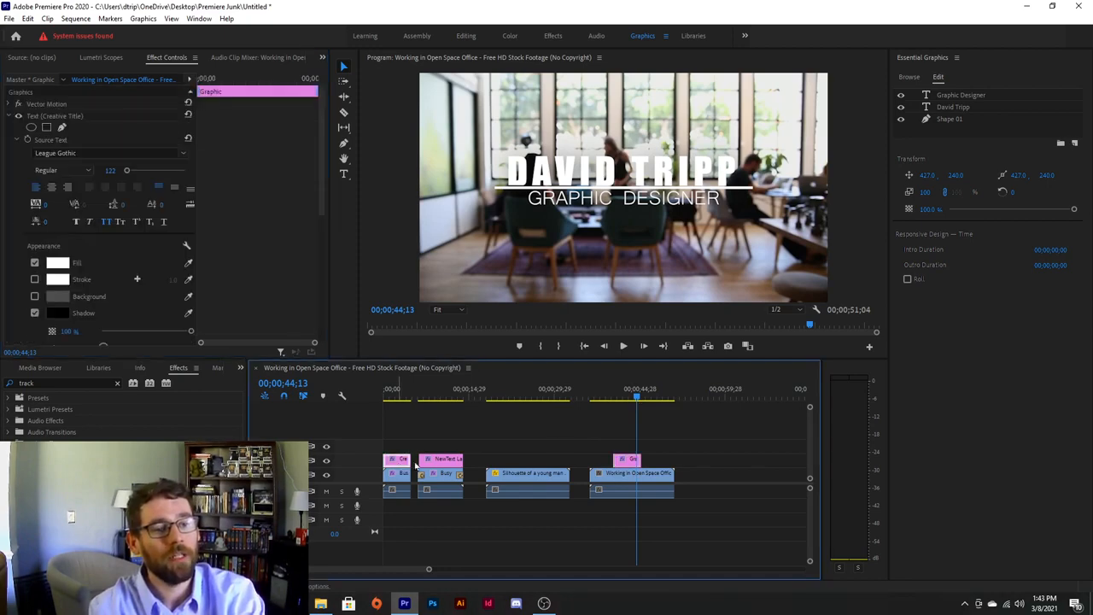
pyautogui.moveTo(637, 397); pyautogui.dragTo(548, 427)
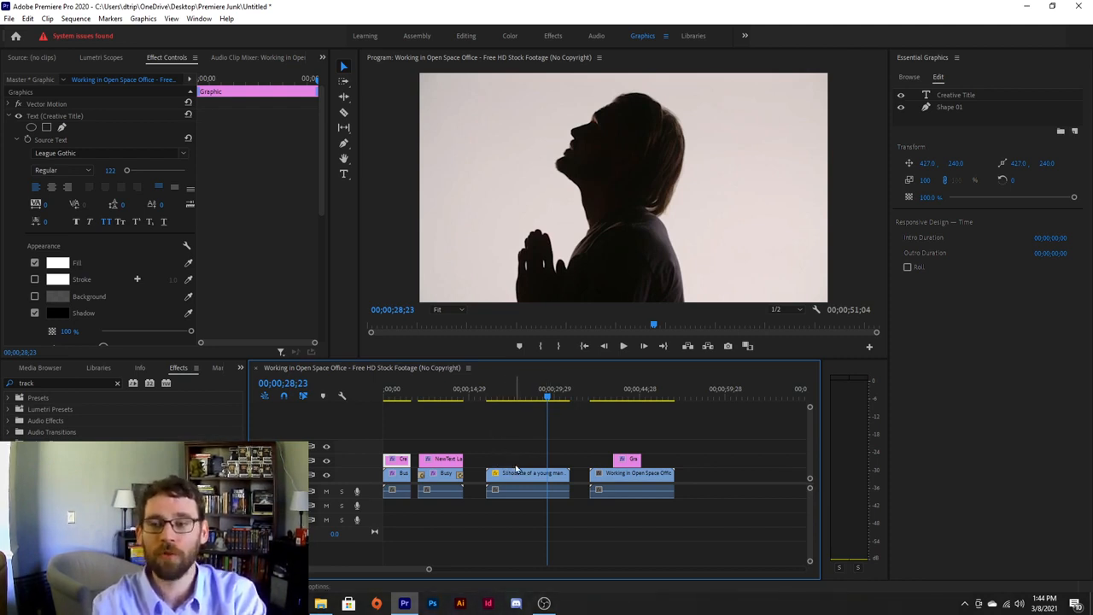
pyautogui.click(909, 76)
pyautogui.scroll(15, 965, 308)
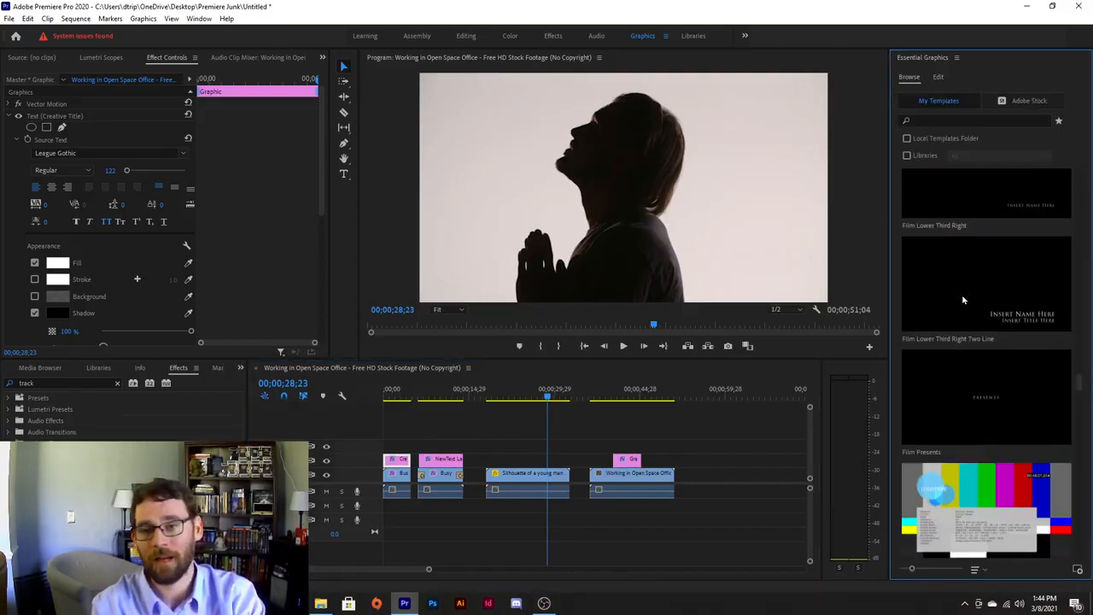
pyautogui.scroll(10, 962, 299)
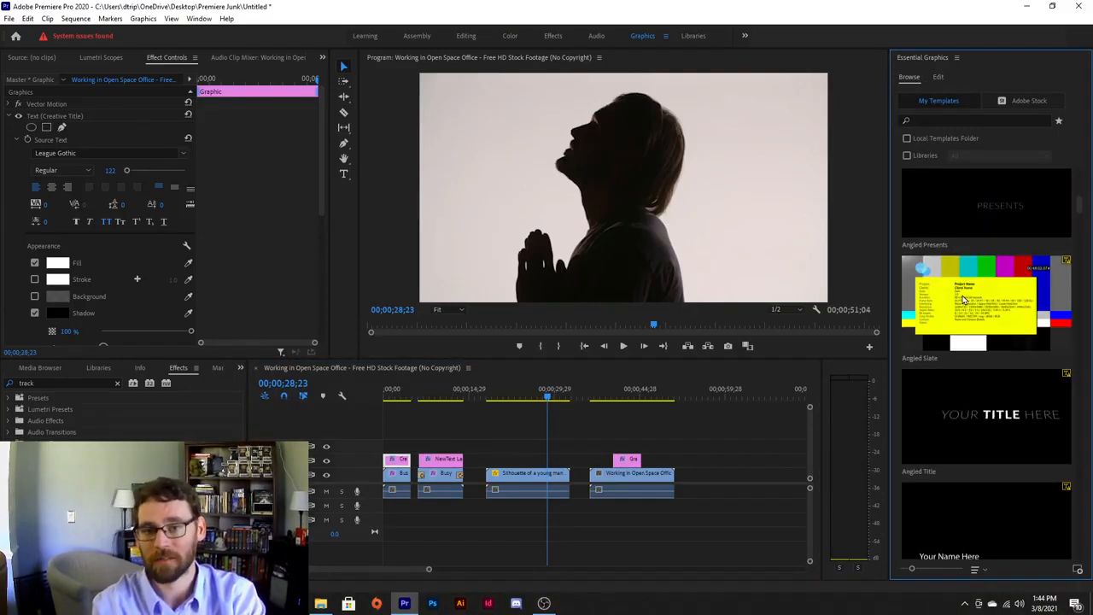
pyautogui.click(939, 77)
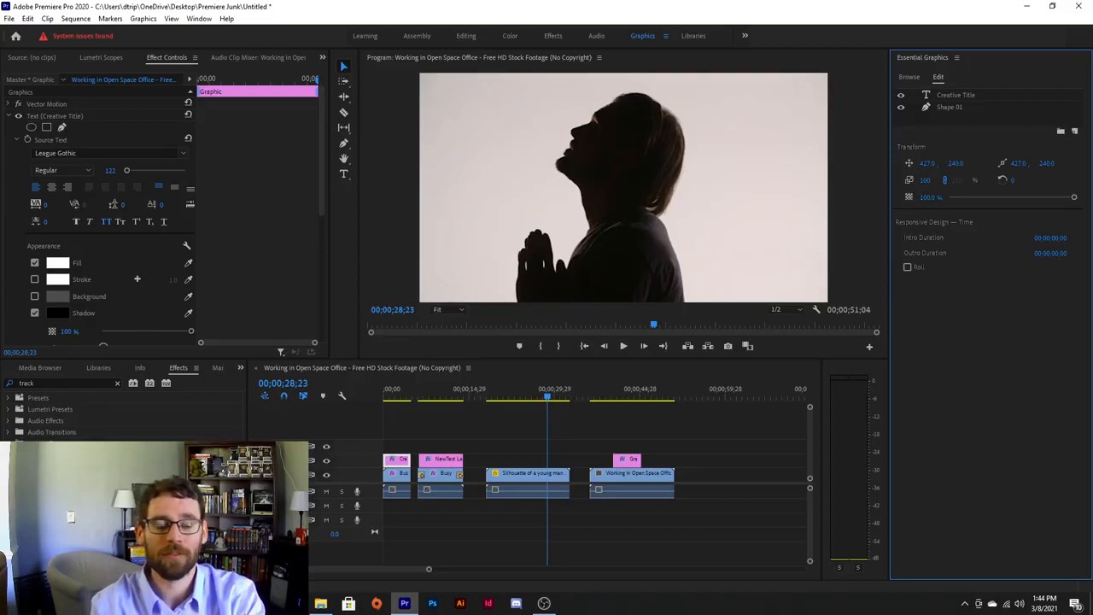
# Review the opening clips, then snap the pink name graphic left to the office clip's in point.
pyautogui.click(384, 395)
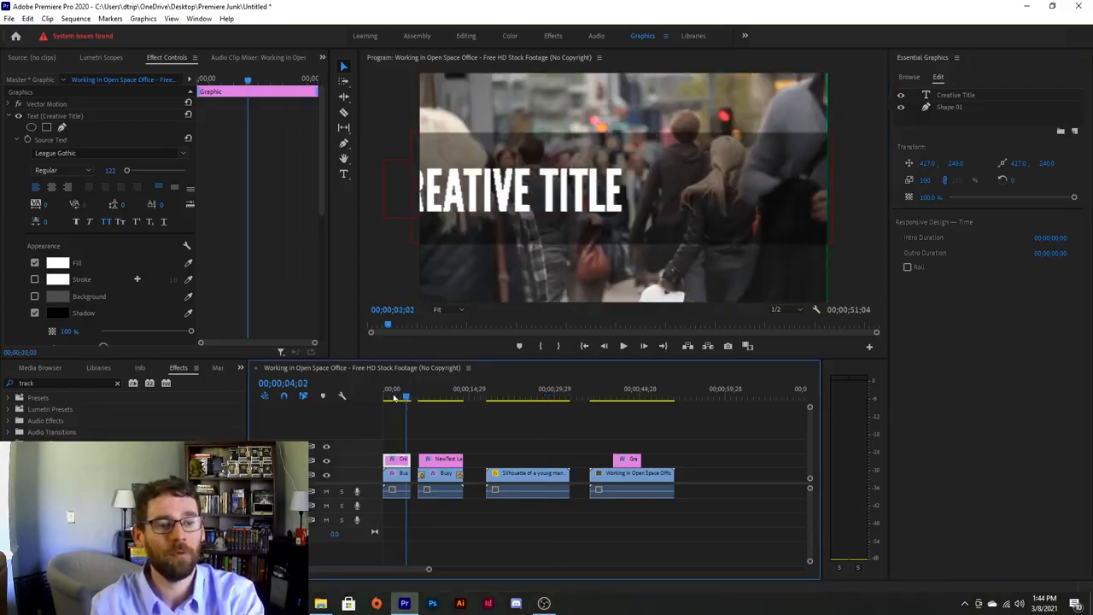
pyautogui.moveTo(377, 399); pyautogui.dragTo(646, 398)
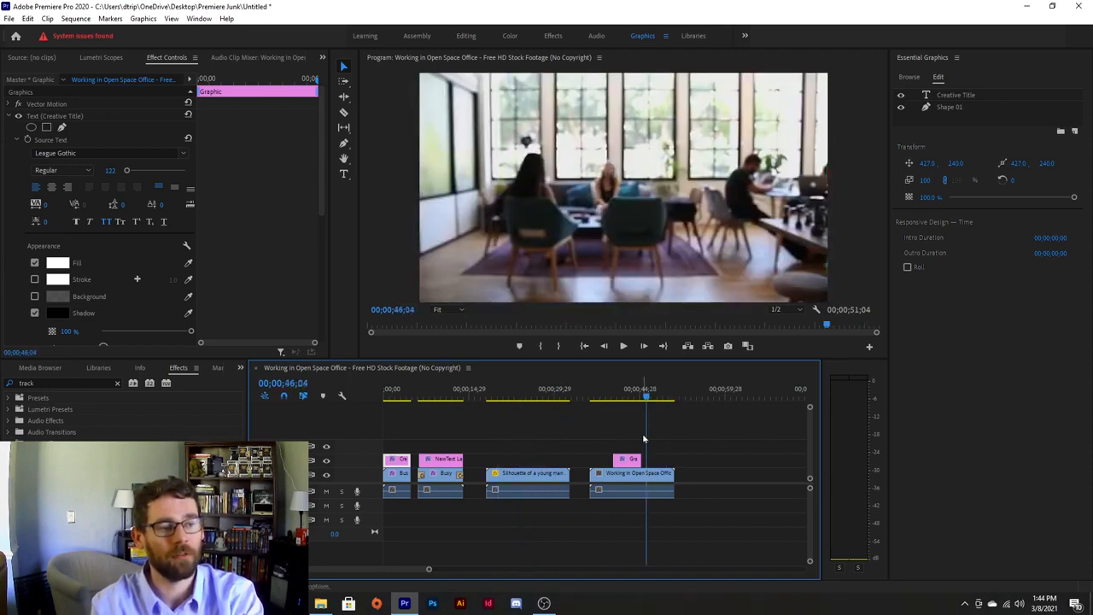
pyautogui.moveTo(628, 464); pyautogui.dragTo(604, 464)
pyautogui.moveTo(636, 399)
pyautogui.mouseDown()
pyautogui.moveTo(611, 400)
pyautogui.moveTo(632, 400)
pyautogui.moveTo(621, 402)
pyautogui.mouseUp()
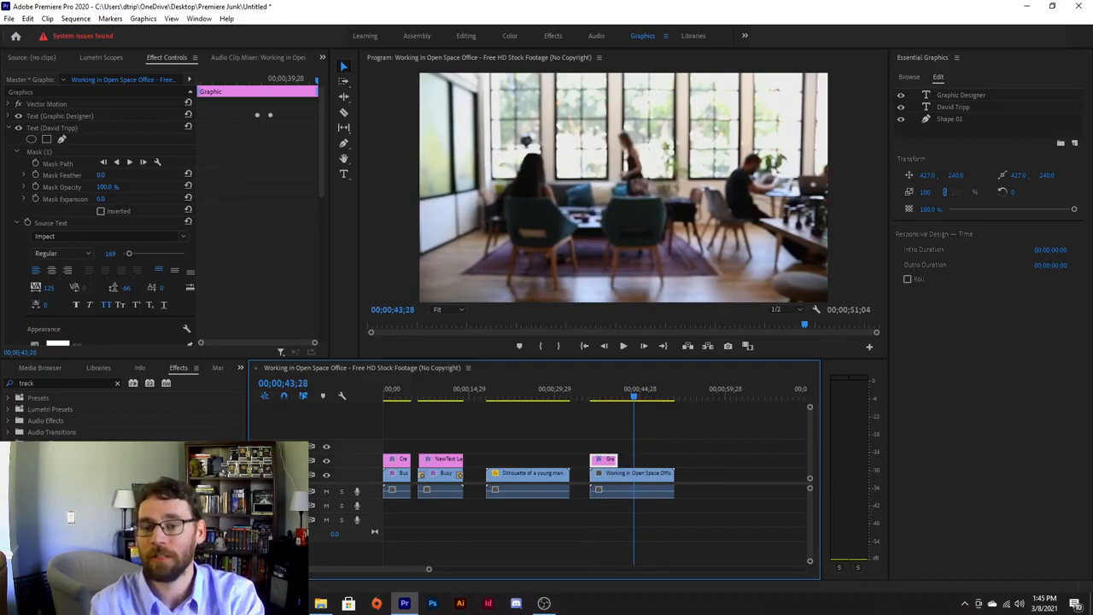